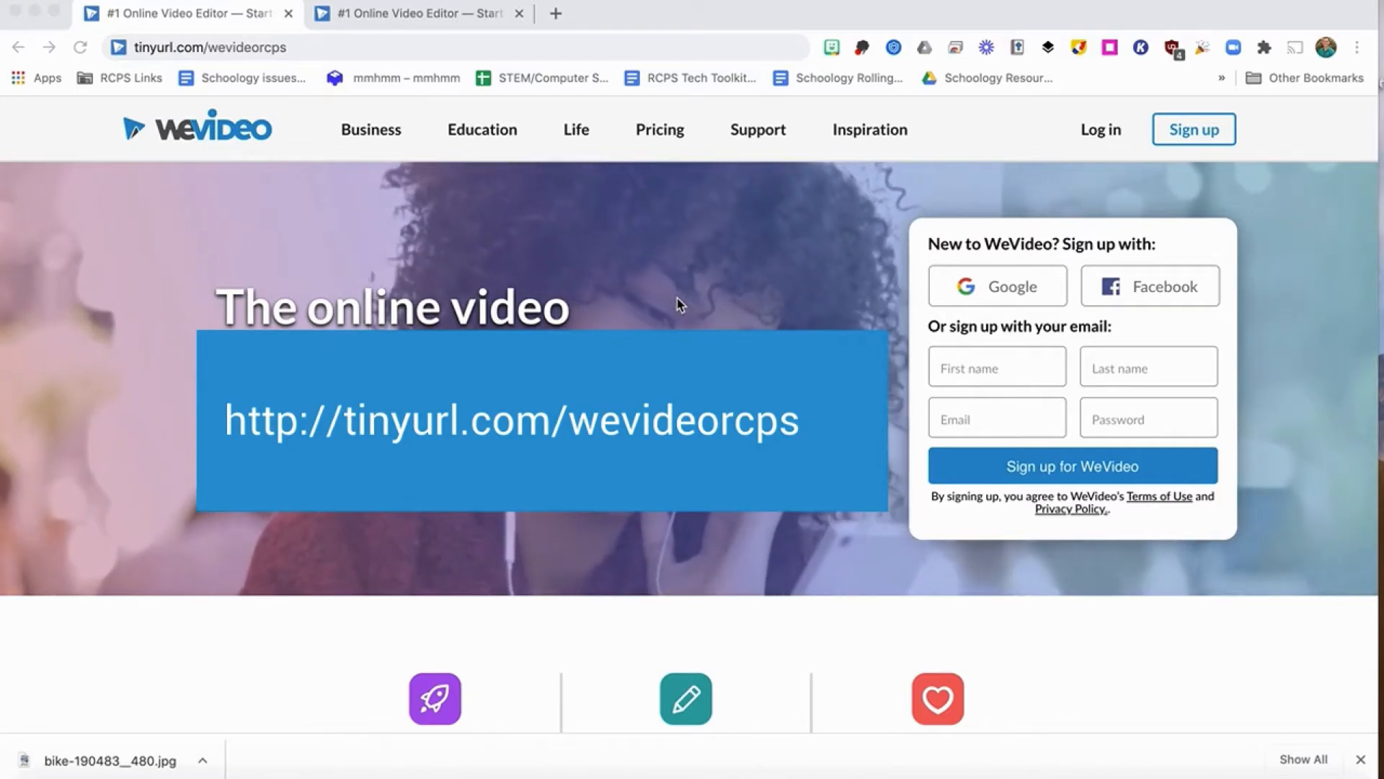
Open the tinyurl.com/wevideorcps invitation and join the Rockingham County Public Schools network with an existing account, logging in through Google.
key("Return")
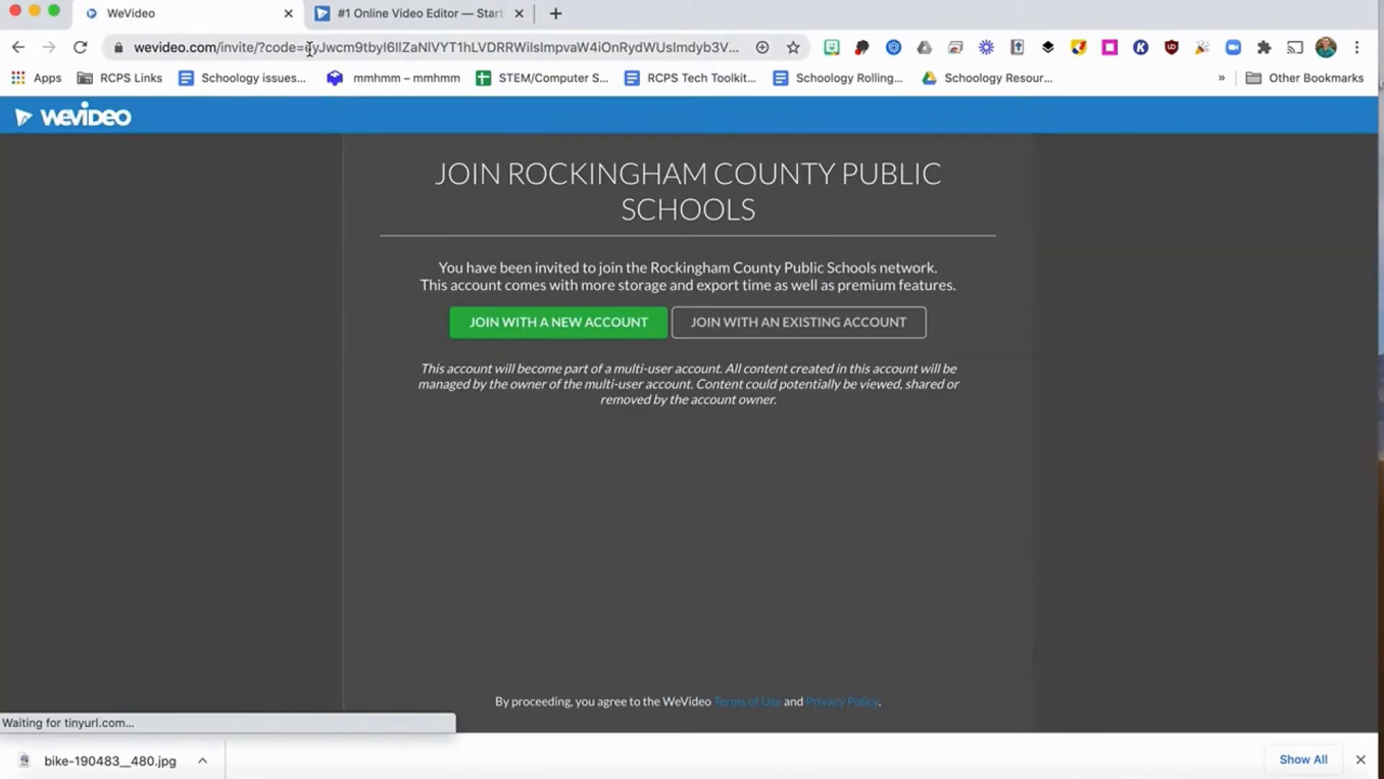
left_click(833, 333)
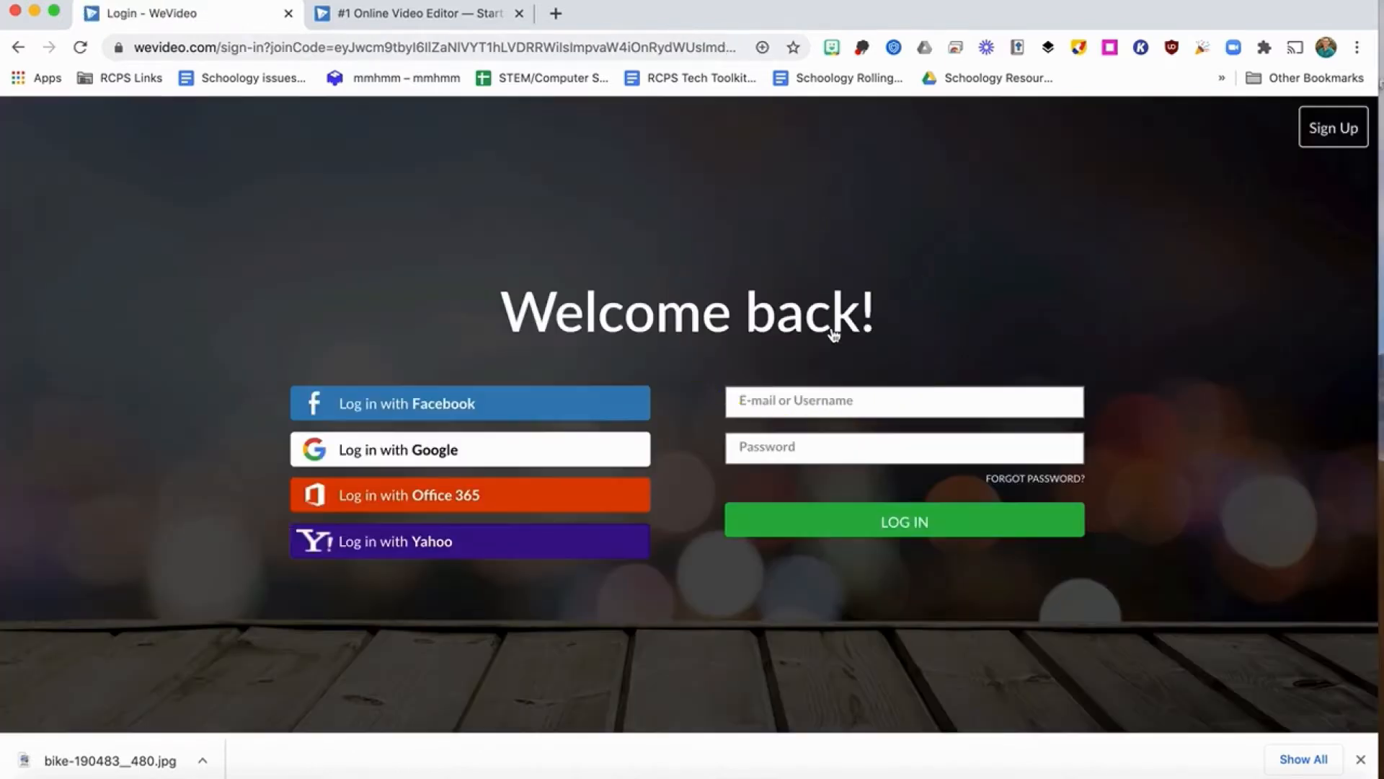
left_click(490, 466)
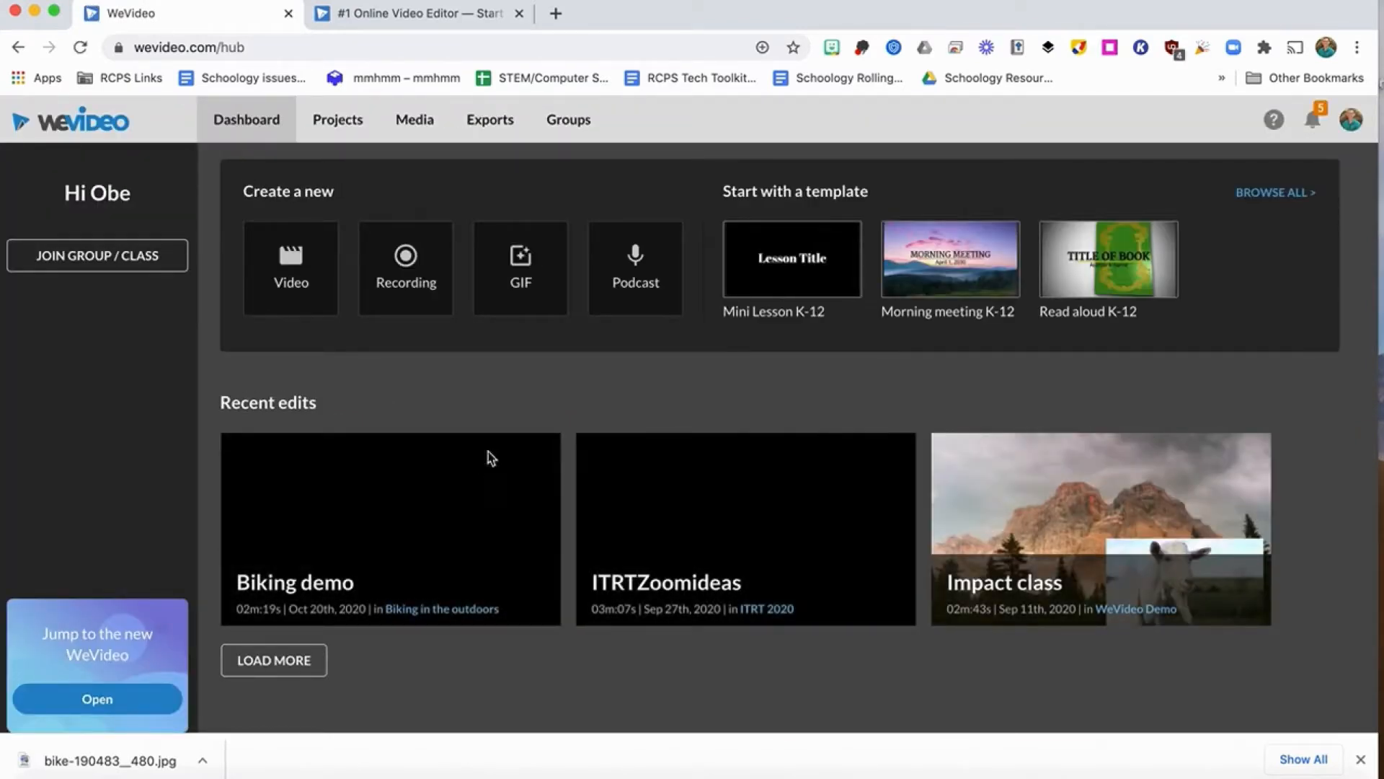
View the Google sign-up option on the WeVideo homepage in the other browser tab, and close that tab.
left_click(424, 14)
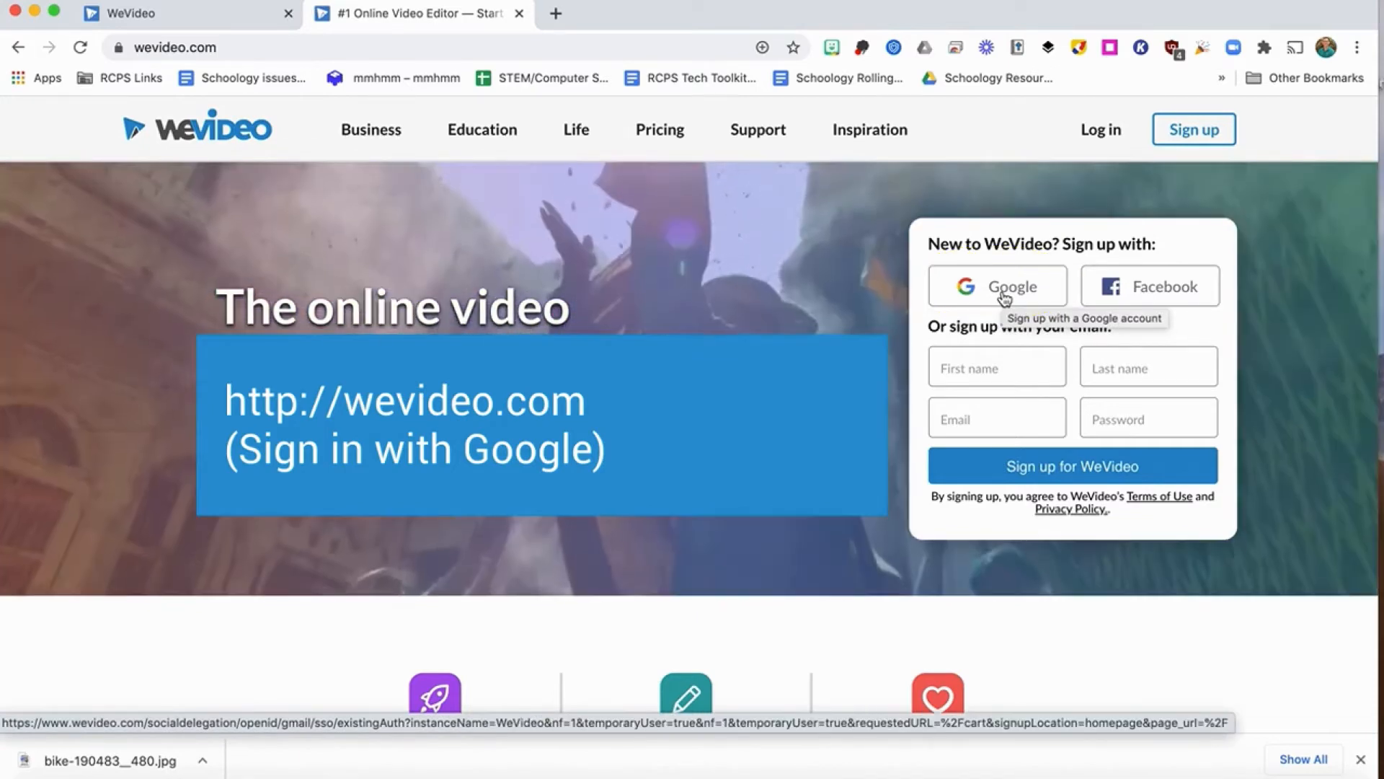
left_click(520, 14)
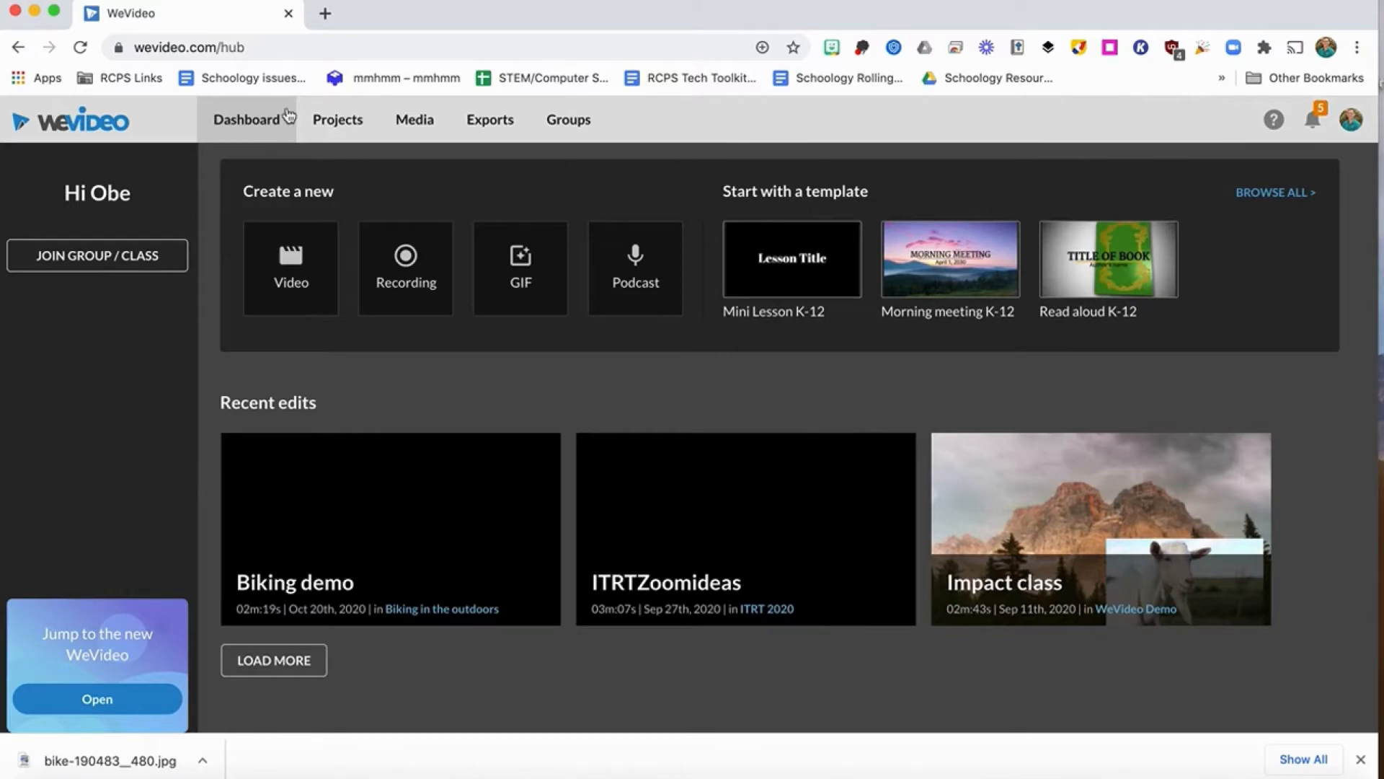
Start a new project from the projects list and enter "Bi" as its title, leaving the description empty.
left_click(346, 127)
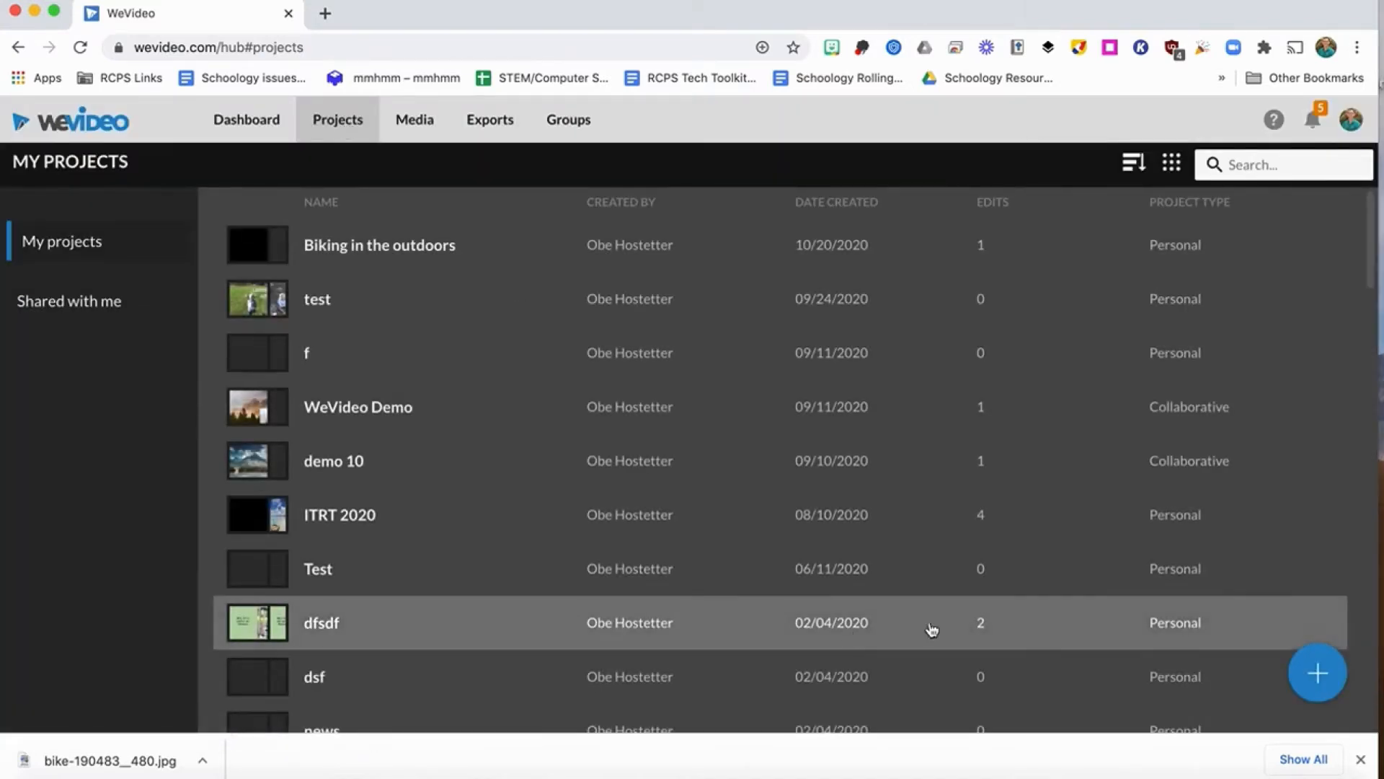
mouse_move(1320, 674)
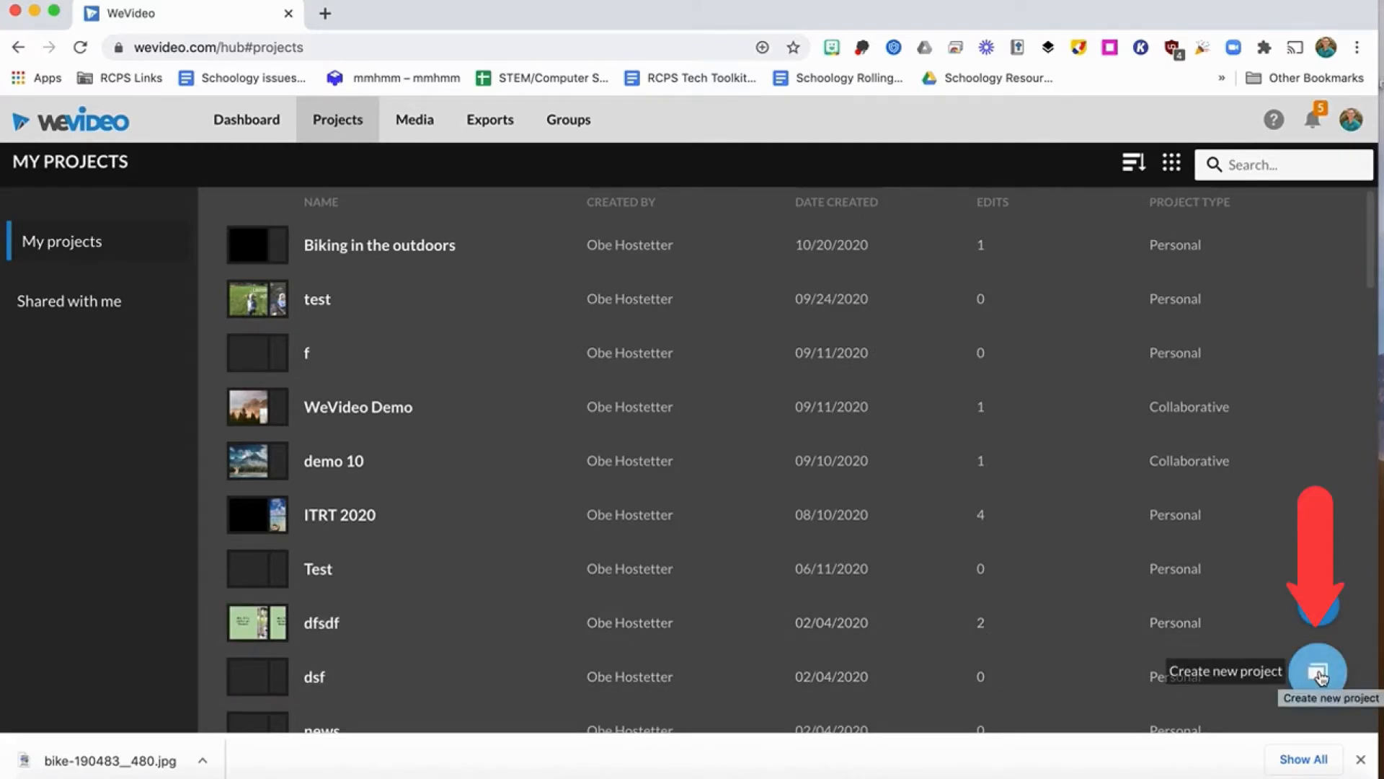
left_click(1319, 676)
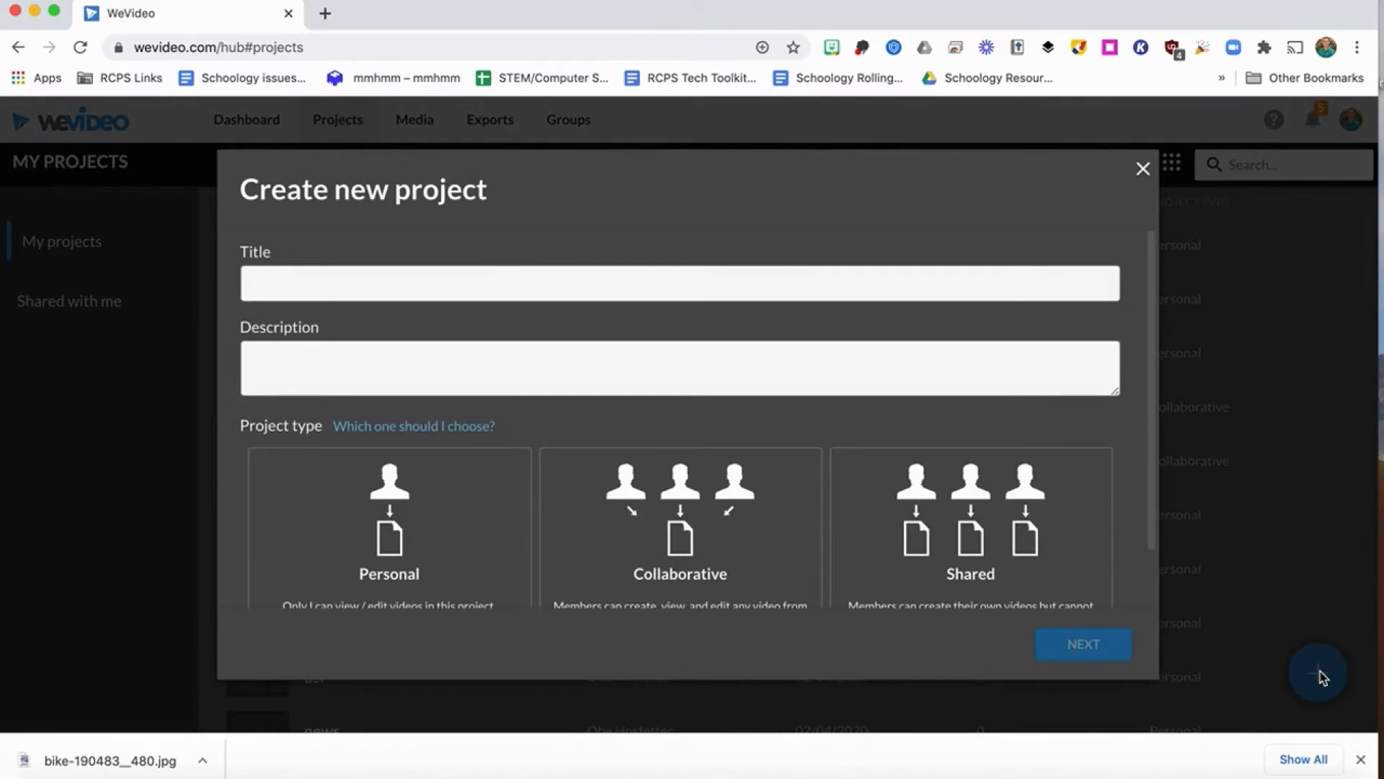
type("Bi")
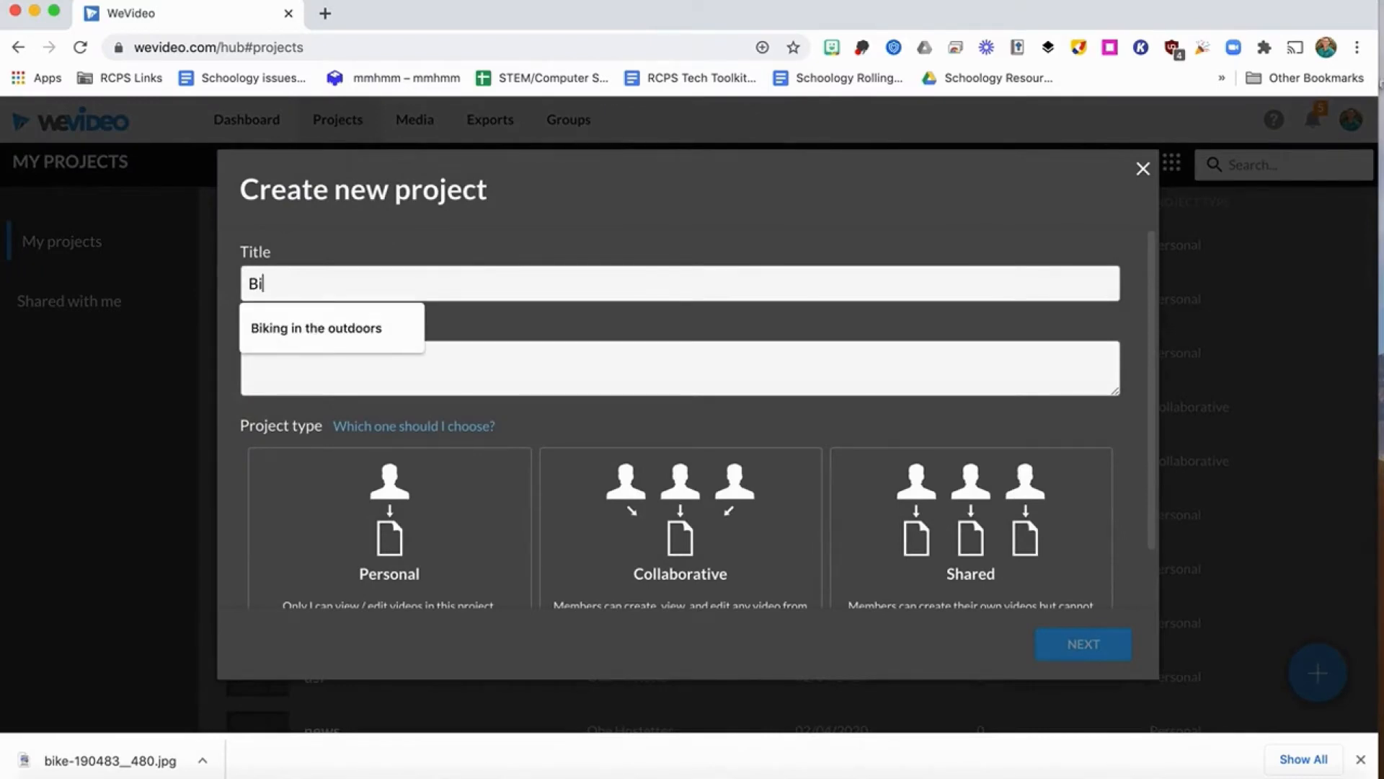
key("Down")
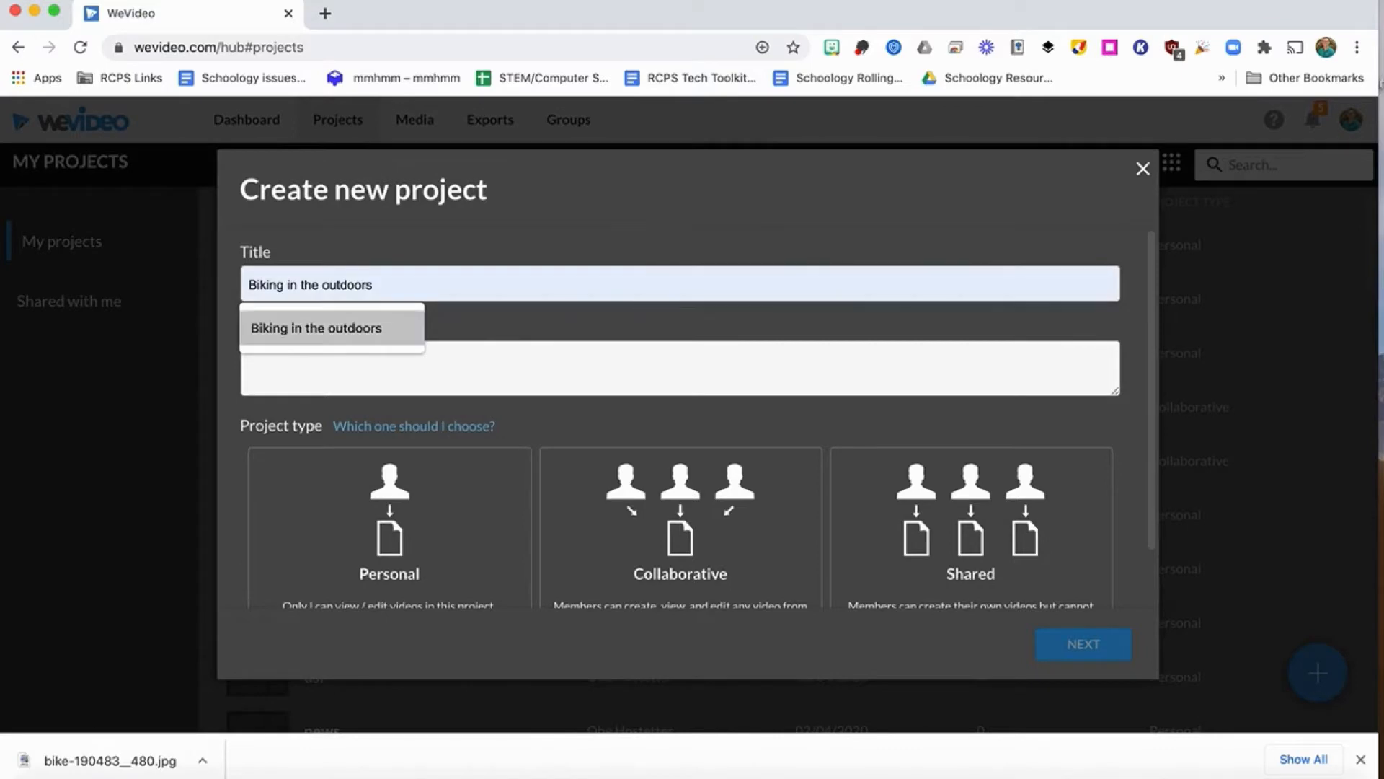
left_click(680, 369)
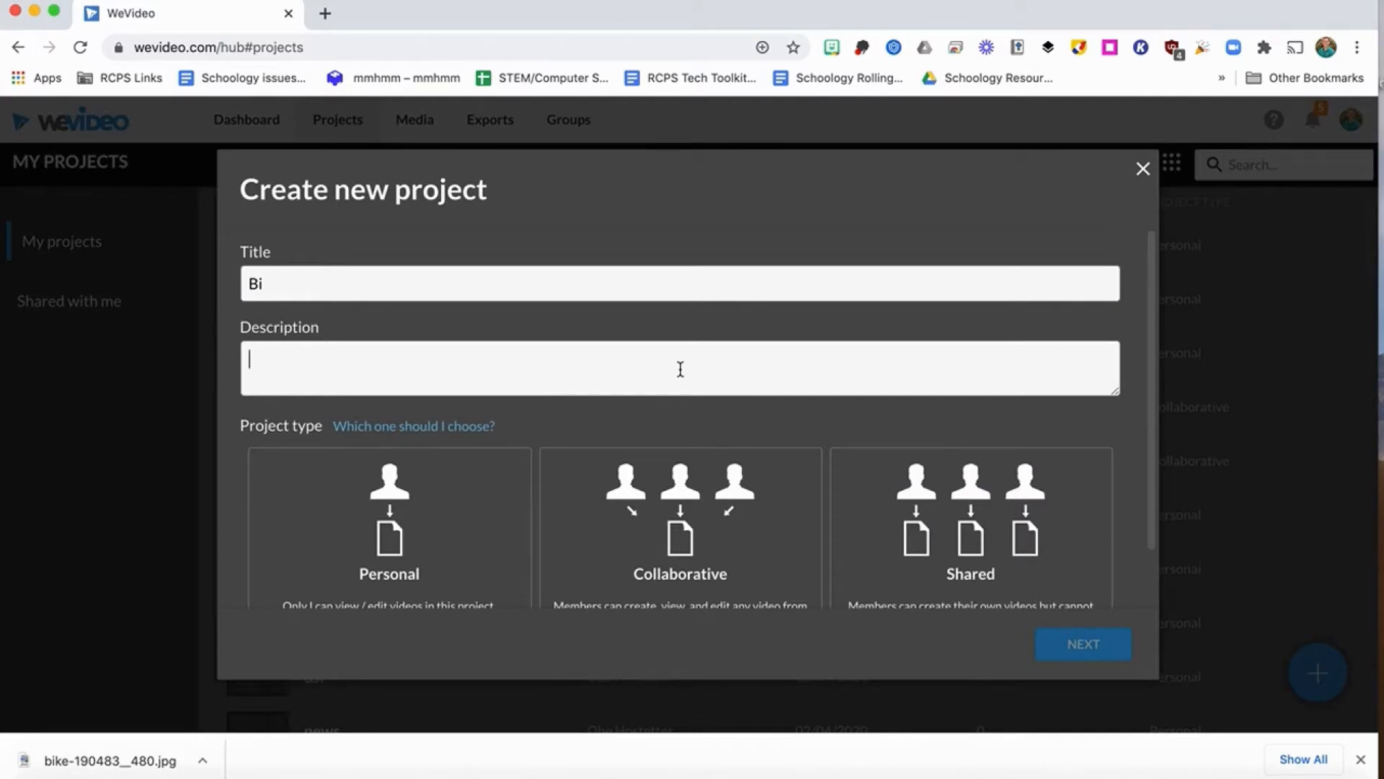
Make the project Personal, finish creating it without adding media, and start a new video in it.
scroll(679, 369, "down", 2)
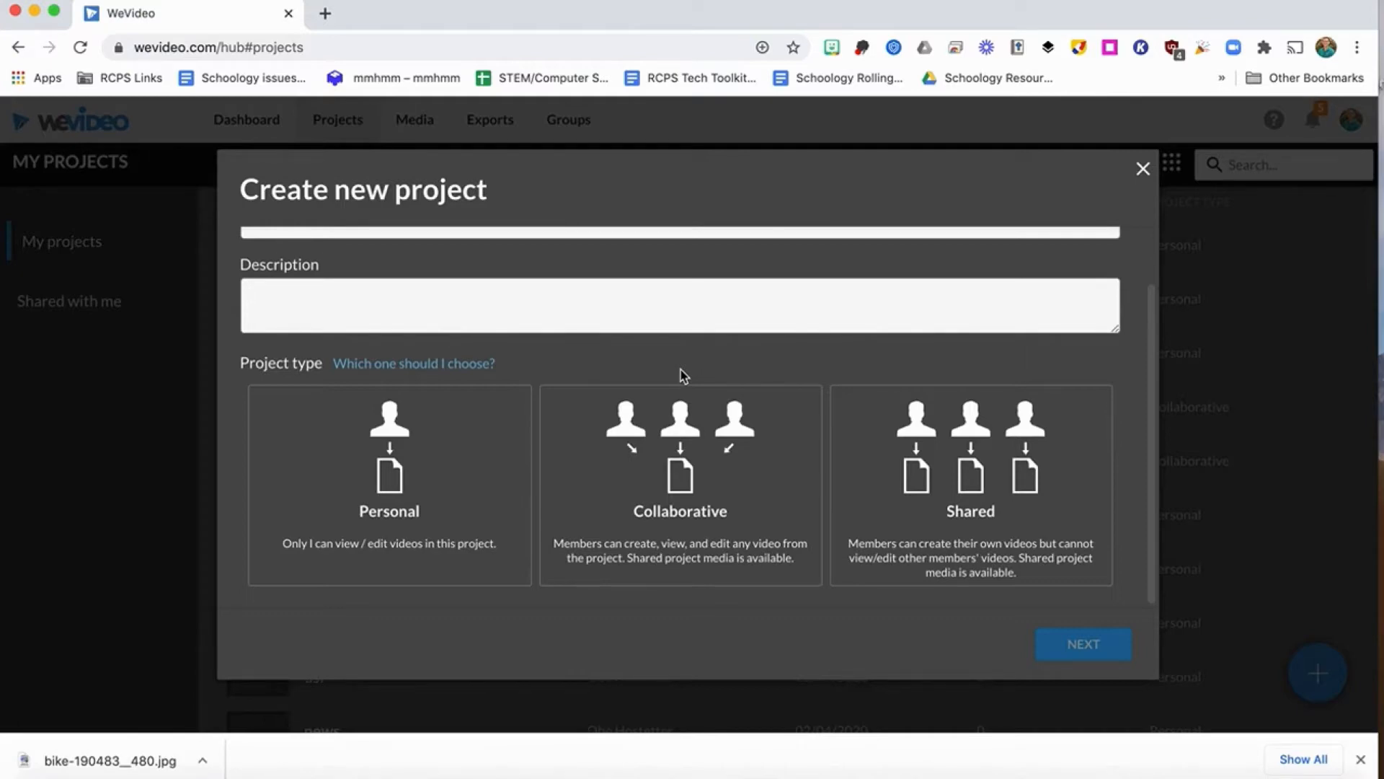
left_click(451, 448)
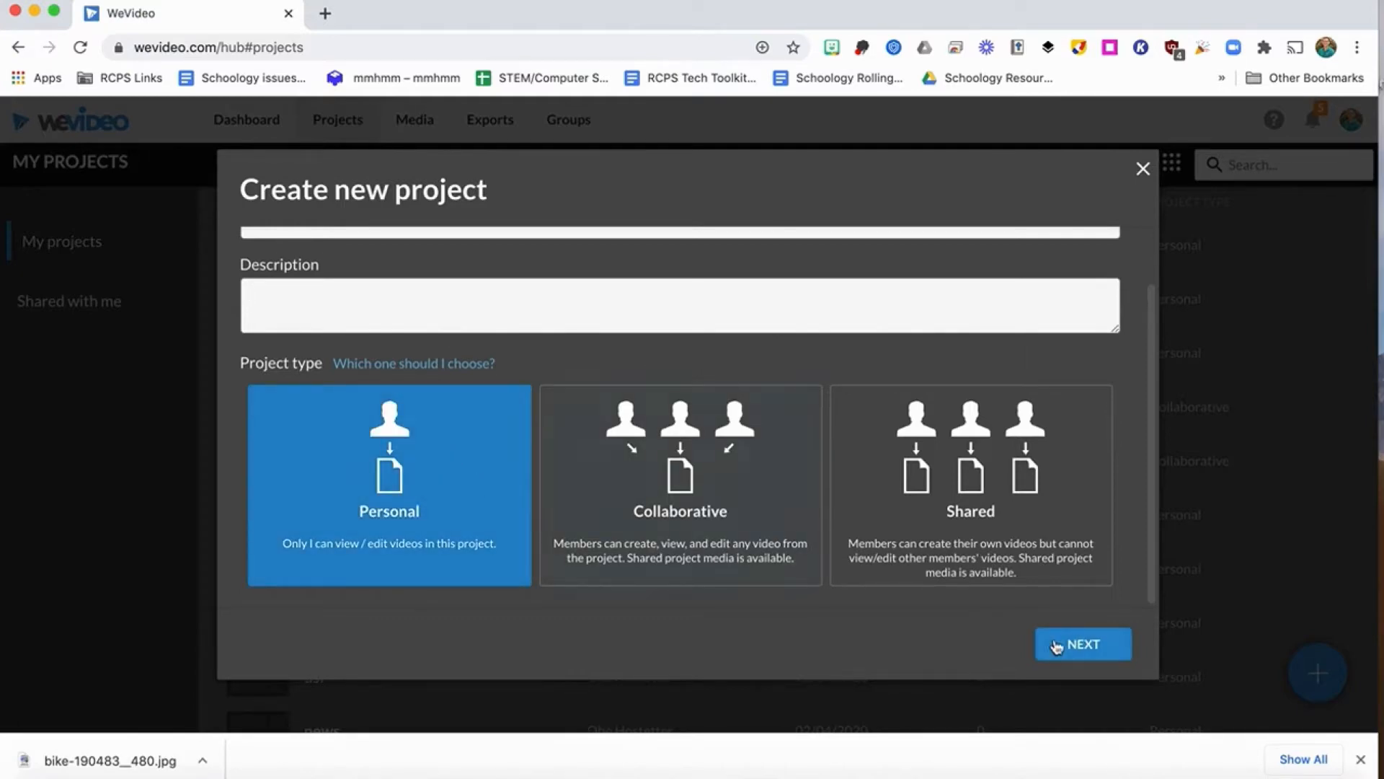
left_click(1059, 646)
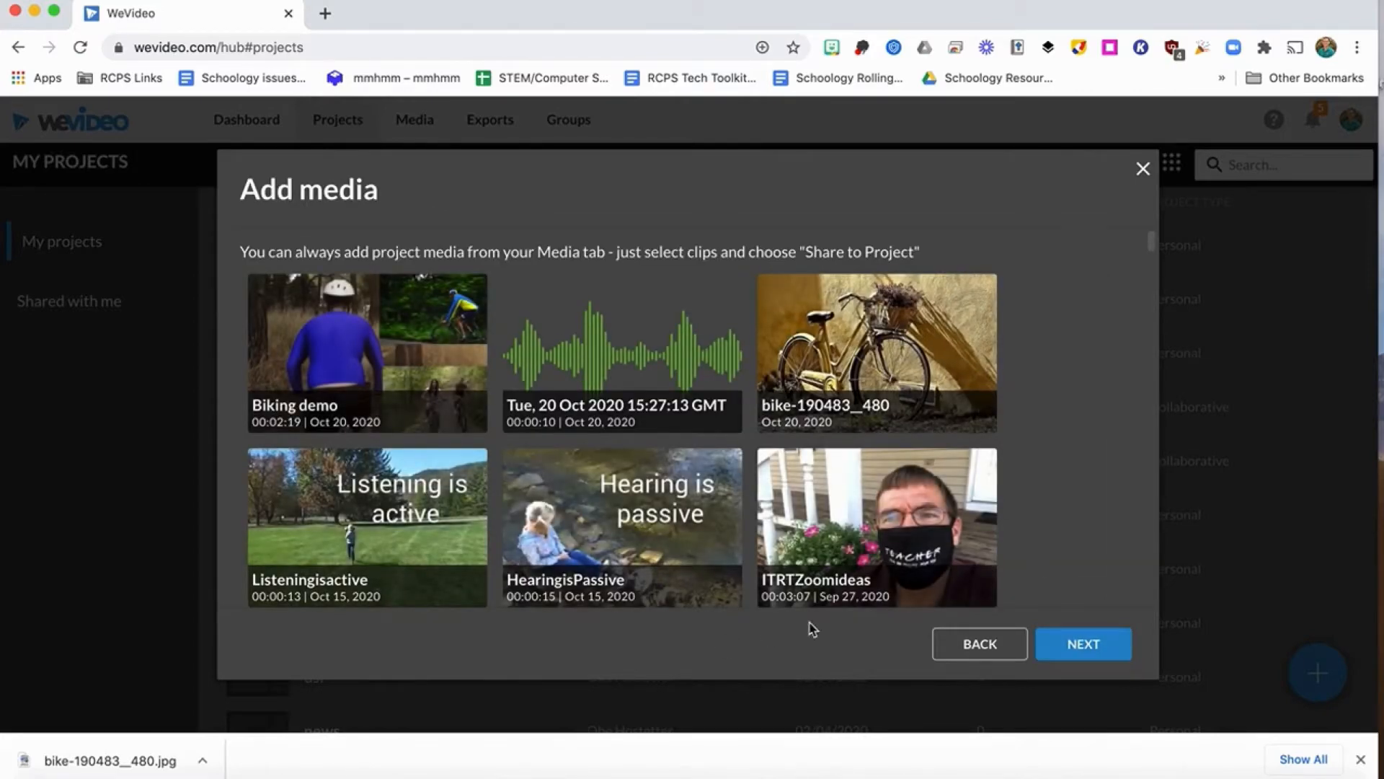
left_click(1090, 651)
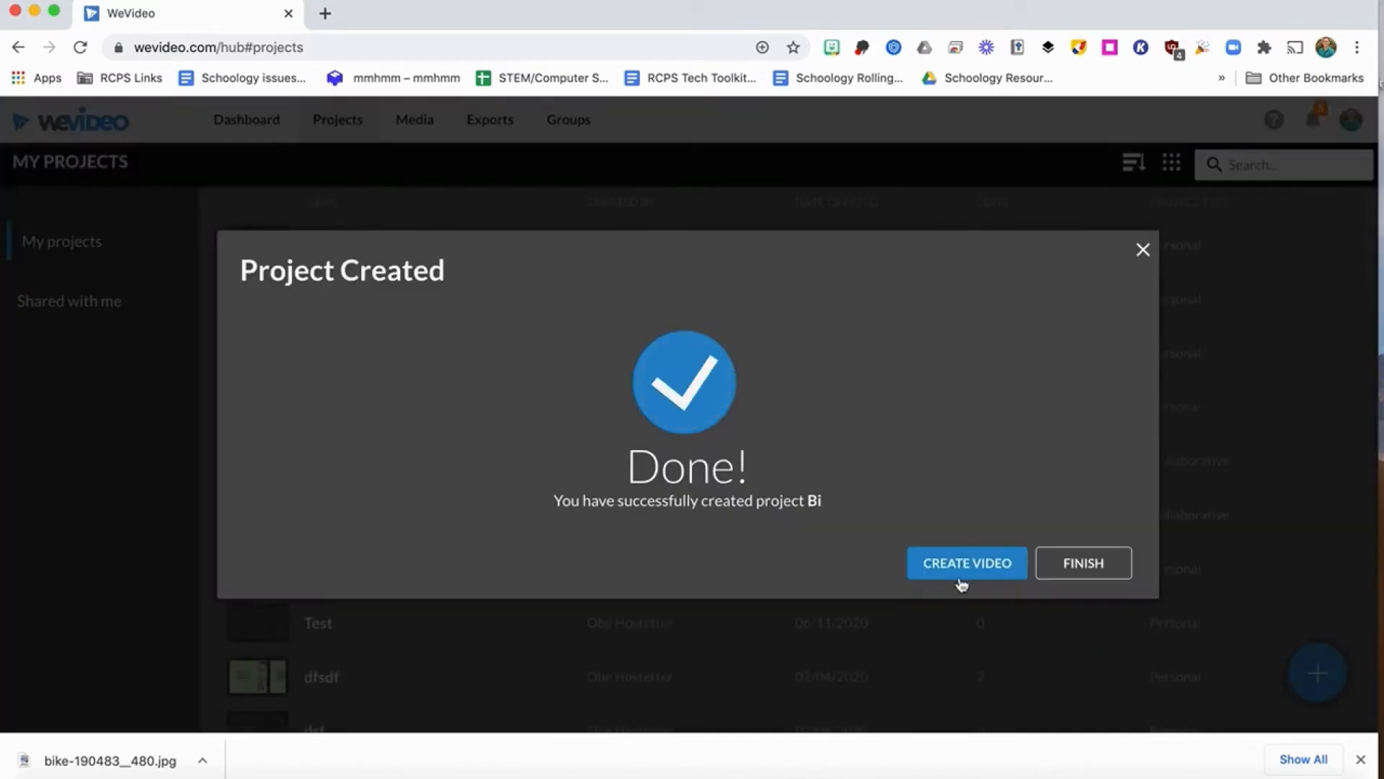
left_click(975, 569)
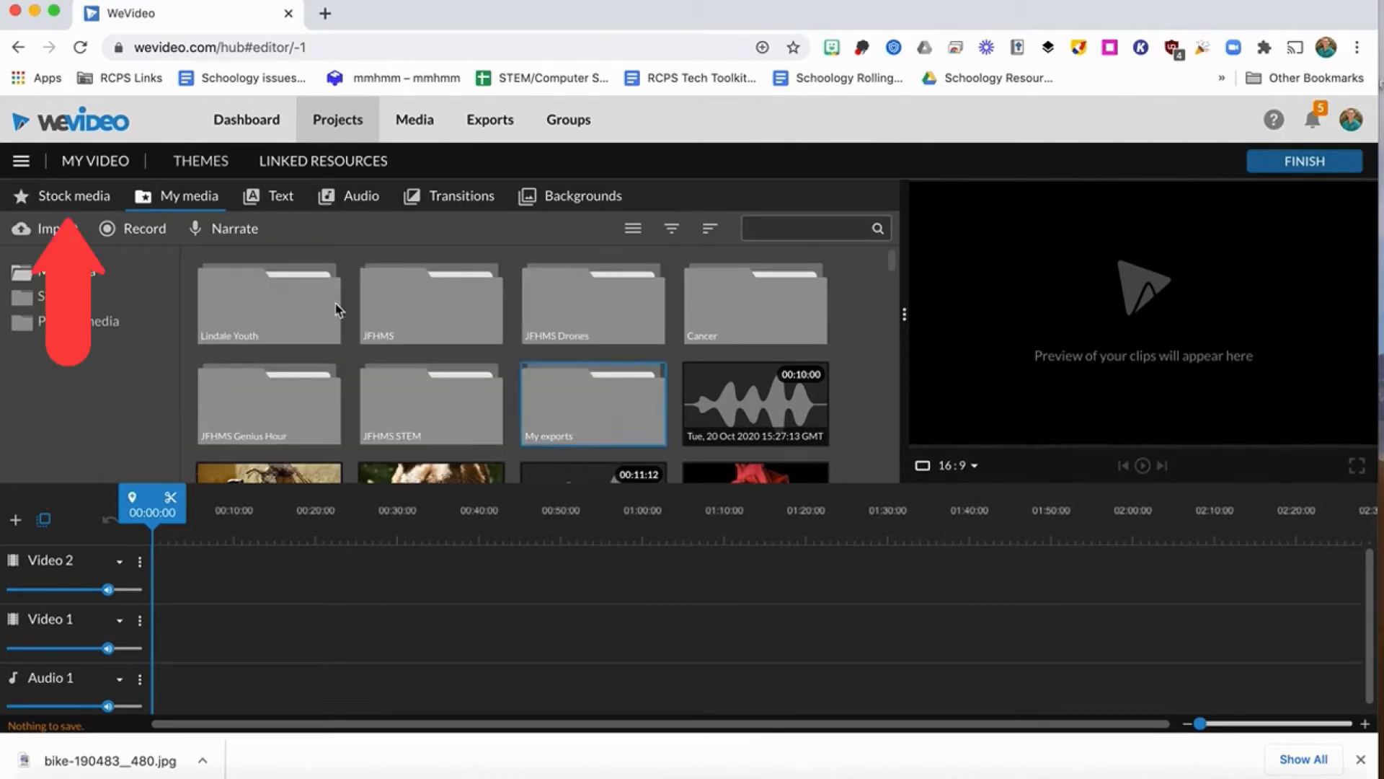
Search the stock media for "biking" and place the 12-second tracking close-up clip at the start of the Video 1 track.
left_click(59, 201)
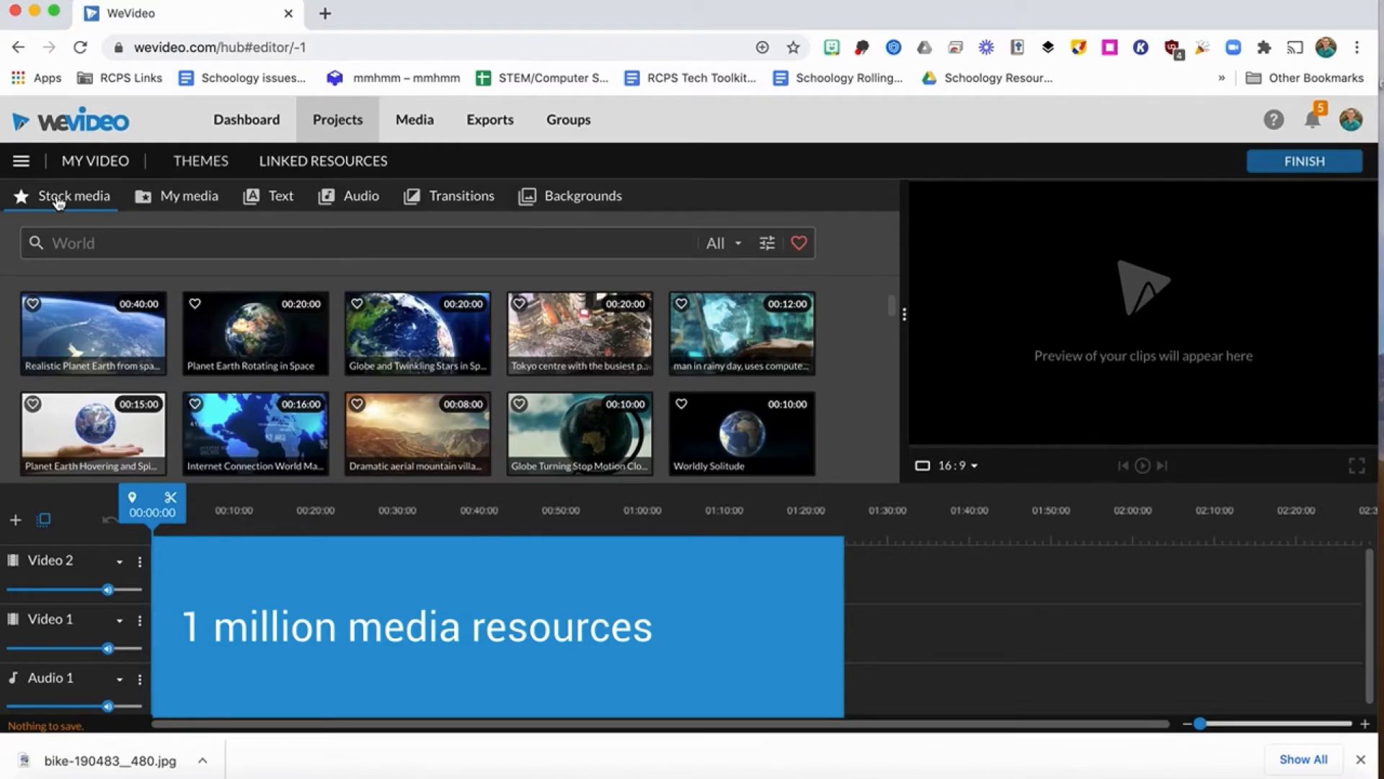
left_click(85, 240)
type("bi")
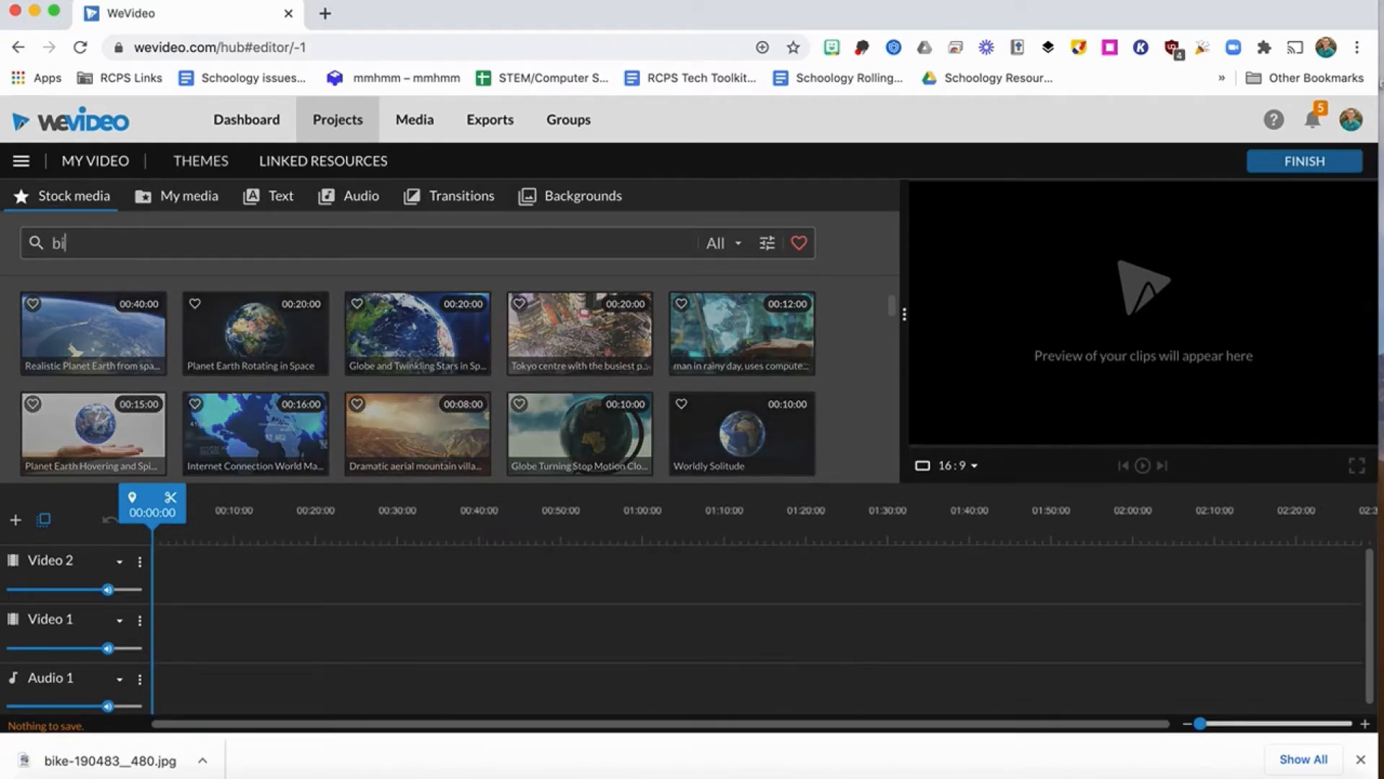
type("king")
key("Return")
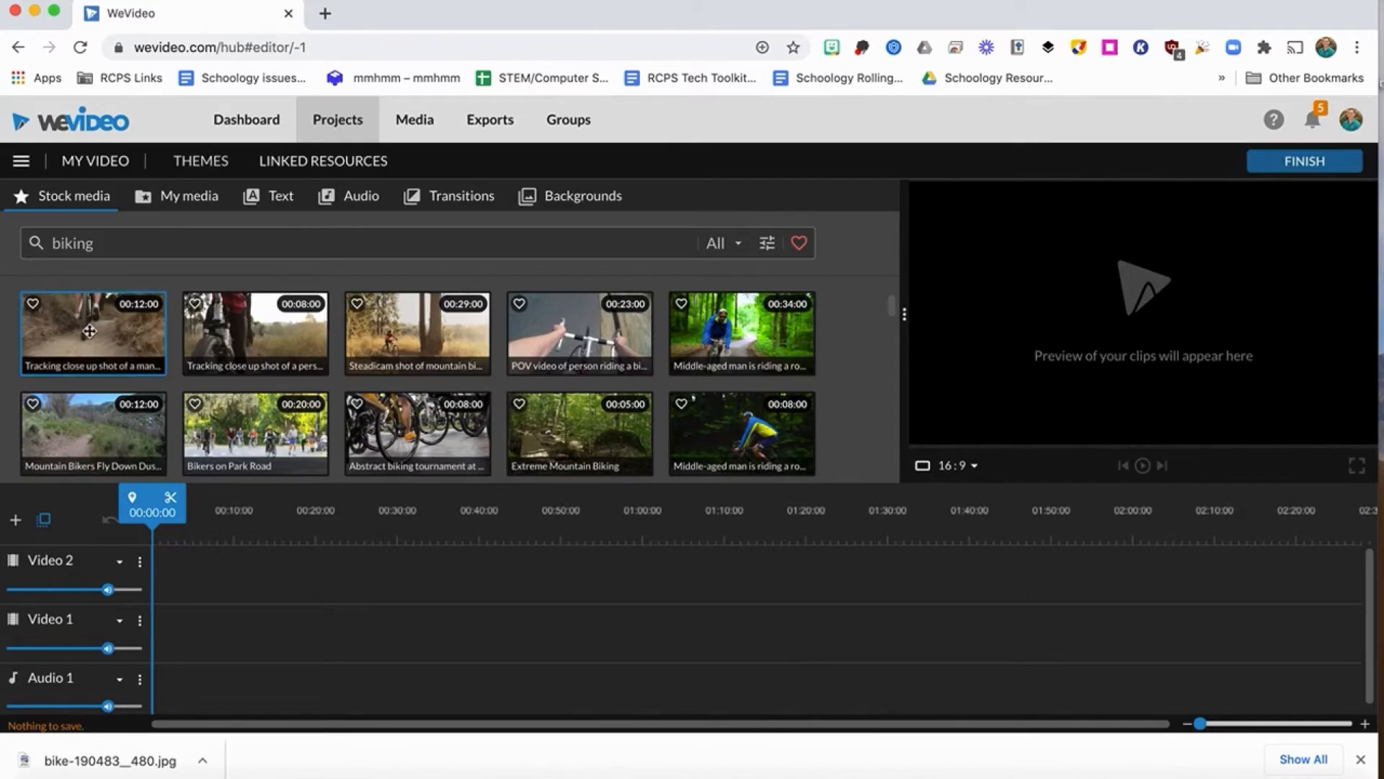
left_click_drag(88, 331, 173, 626)
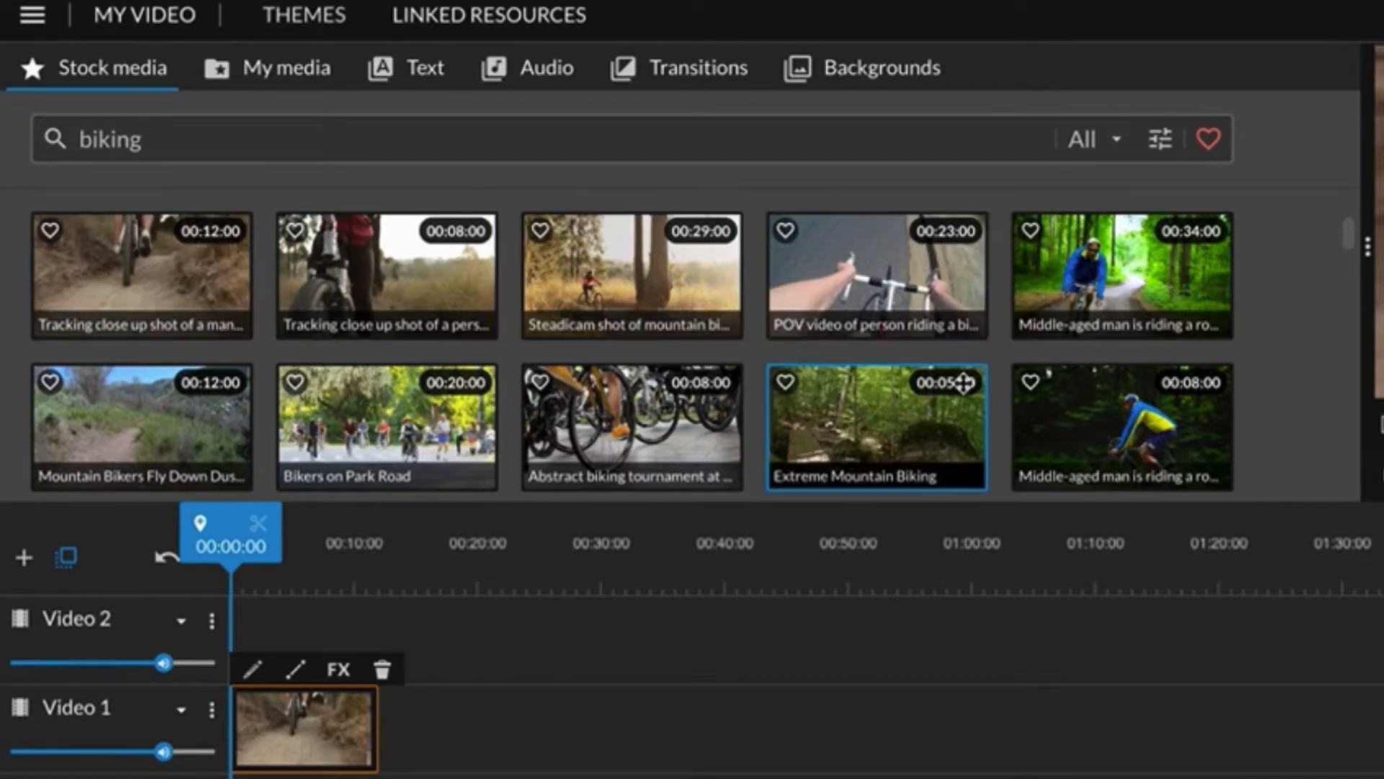
Add the "Mountain biker" stock image directly after the first clip on Video 1 and extend its duration to about 10 seconds.
scroll(963, 382, "down", 8)
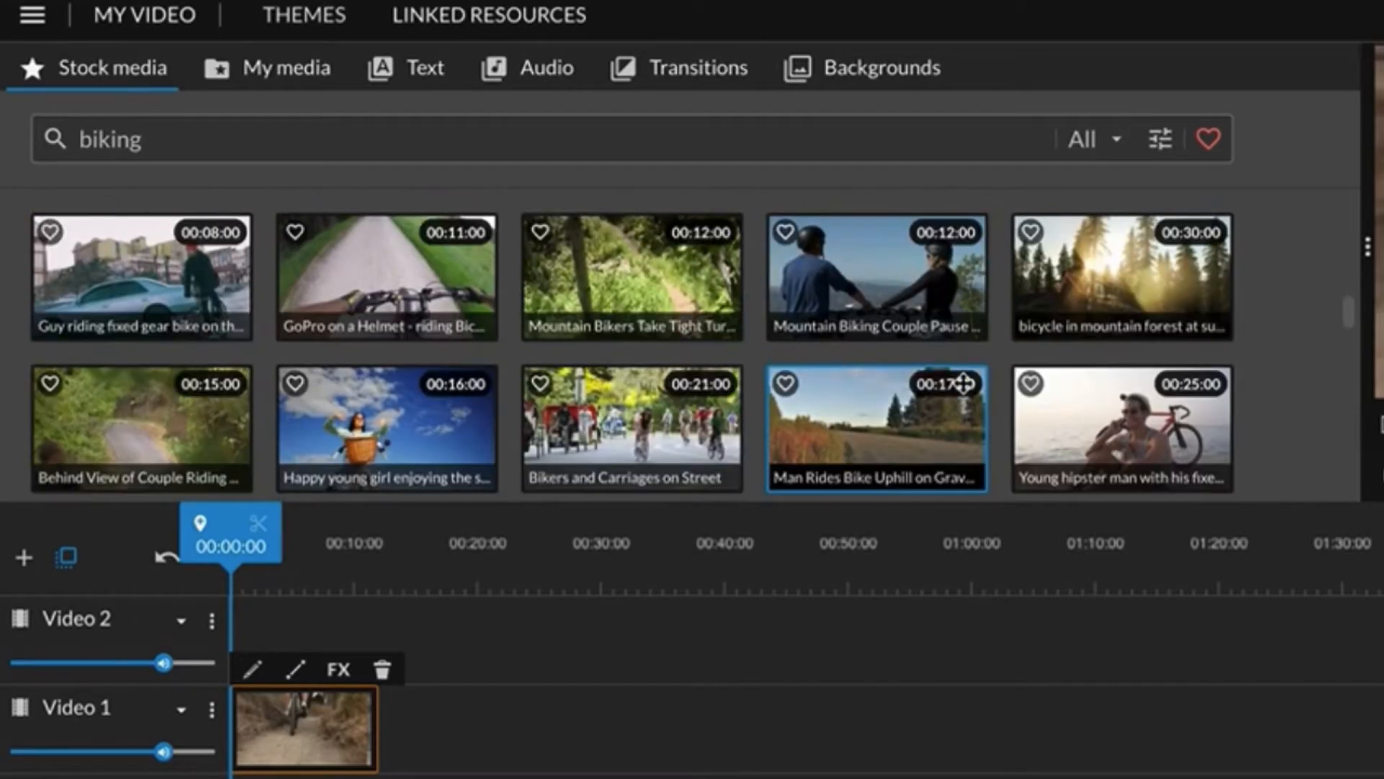
scroll(963, 383, "down", 5)
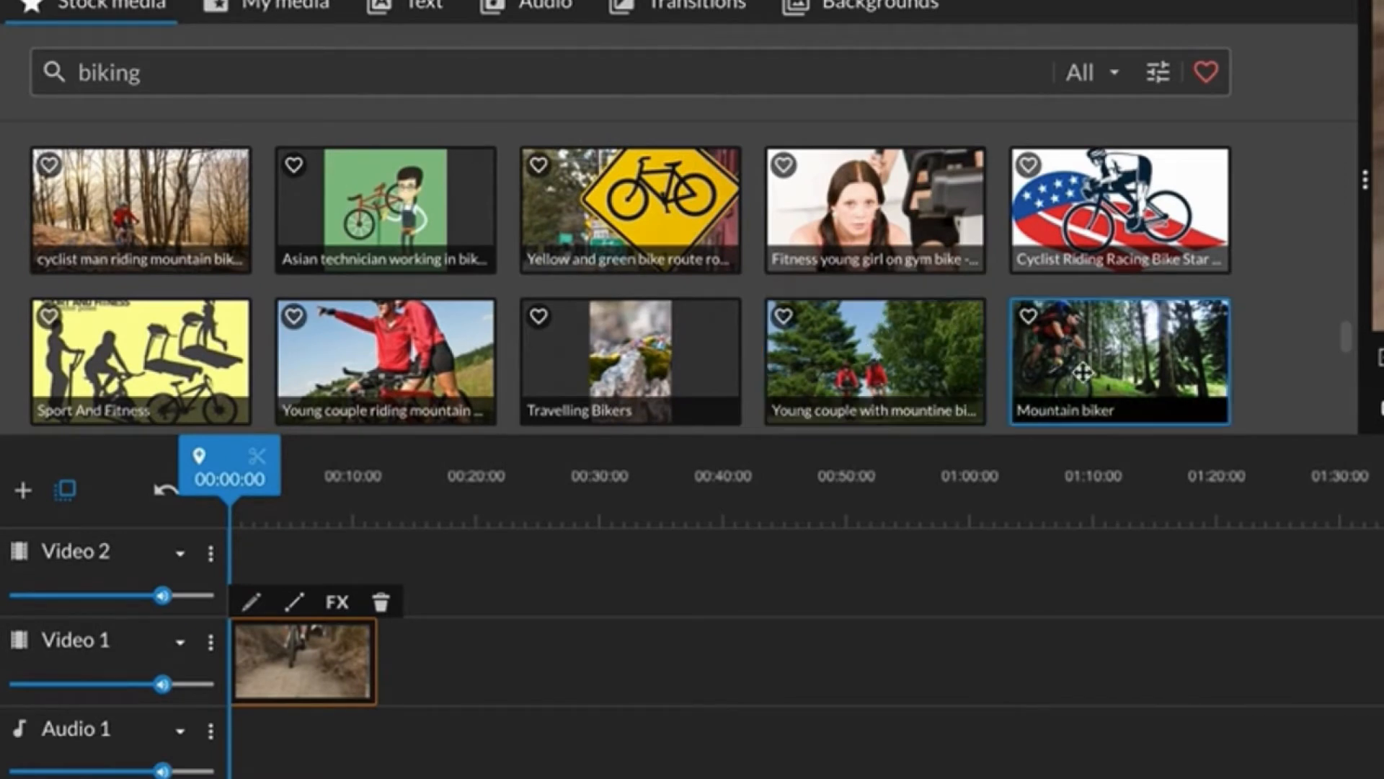
left_click_drag(1103, 364, 415, 667)
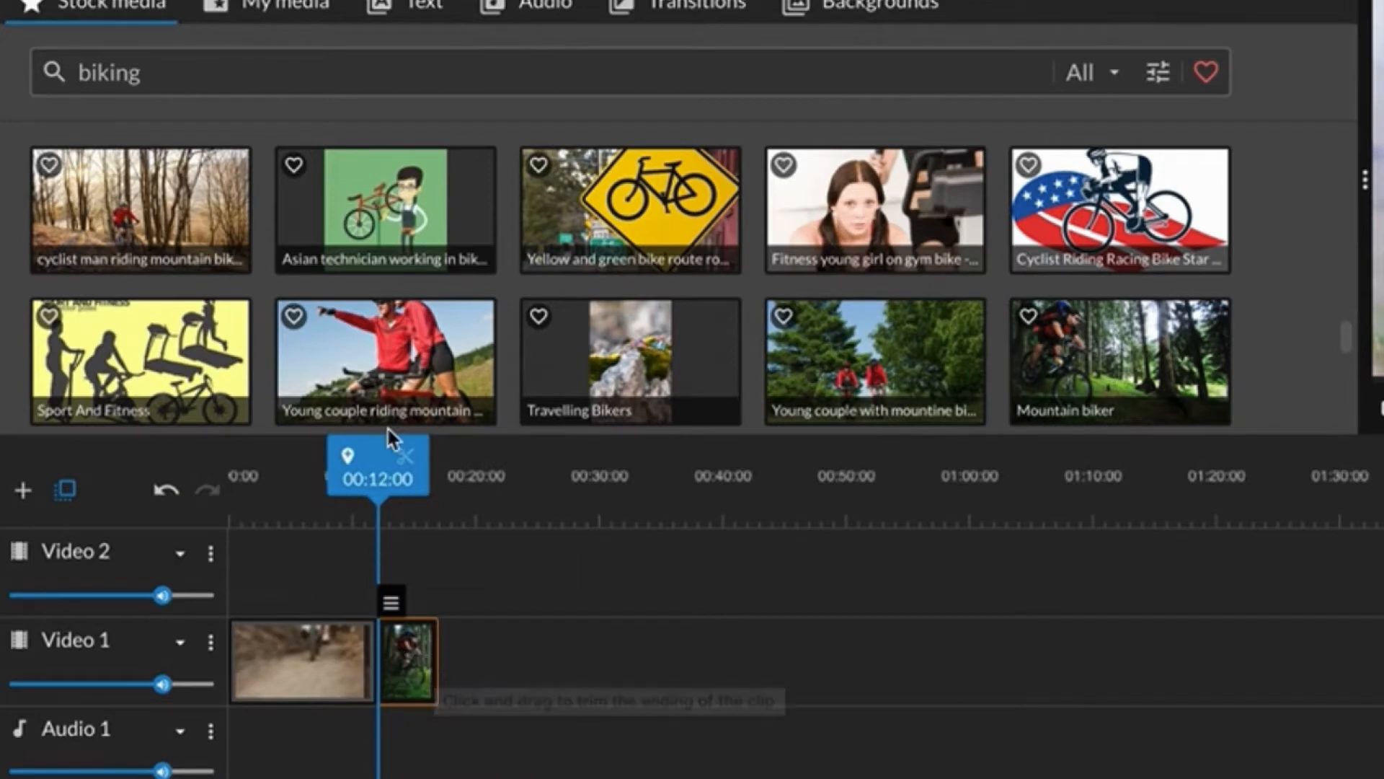
mouse_move(371, 449)
left_mouse_down()
mouse_move(426, 455)
mouse_move(374, 456)
left_mouse_up()
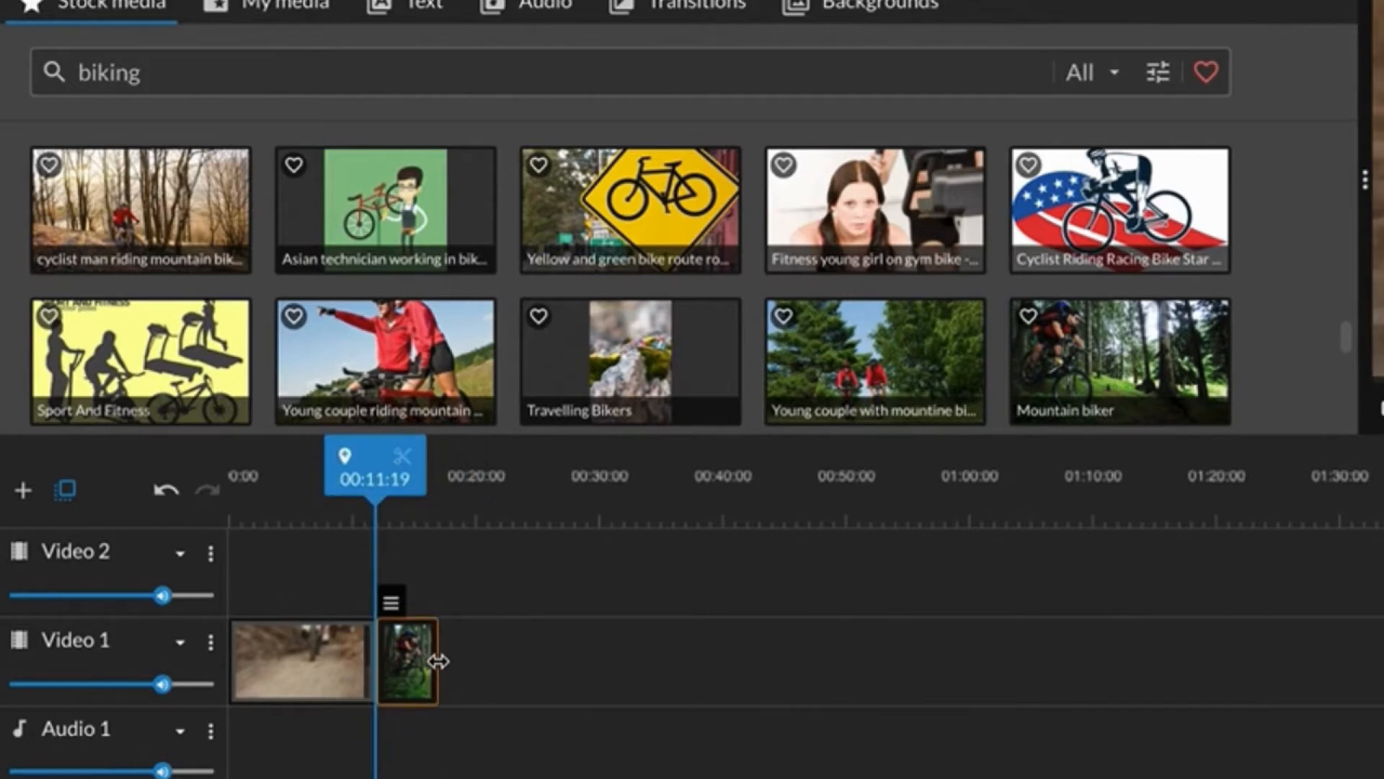
left_click_drag(436, 658, 500, 661)
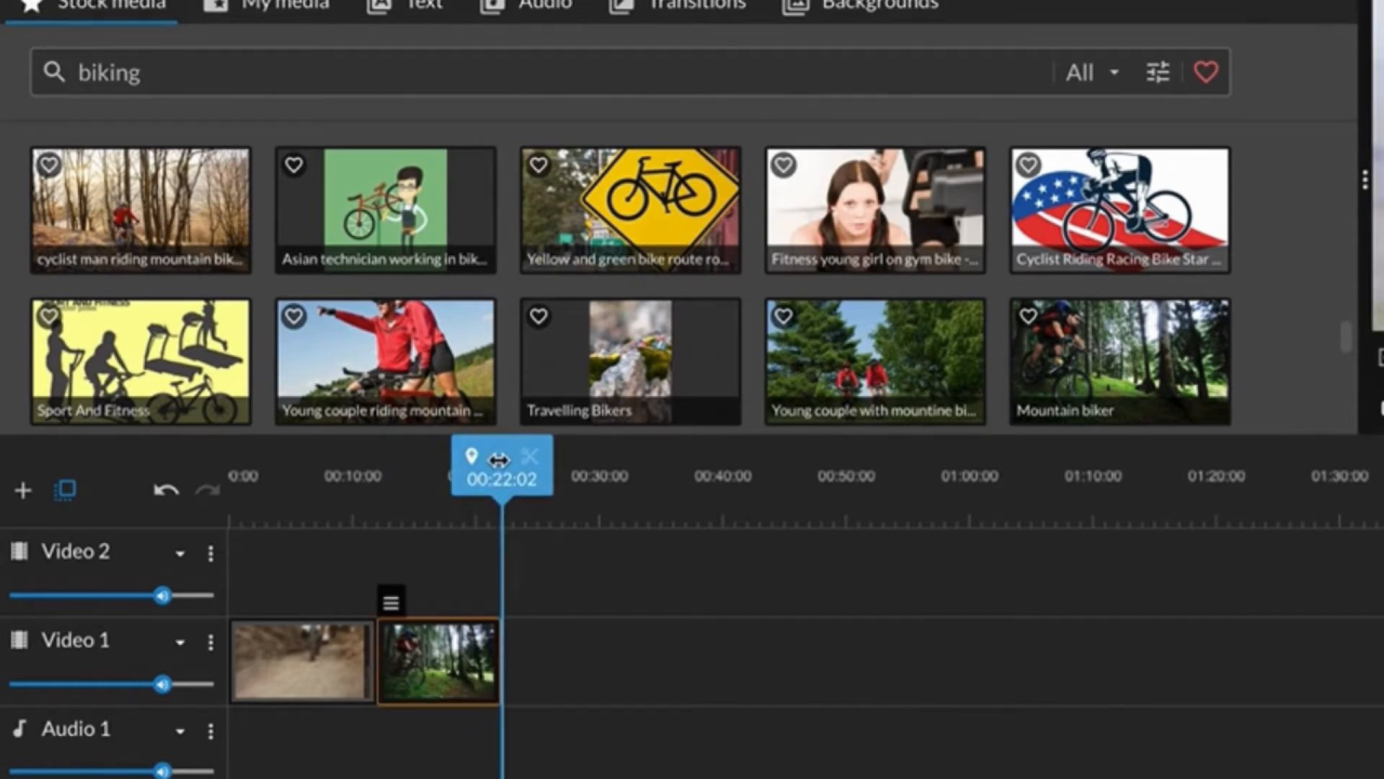
Split the first biking clip on Video 1 at about 00:07:16.
left_click_drag(499, 456, 314, 476)
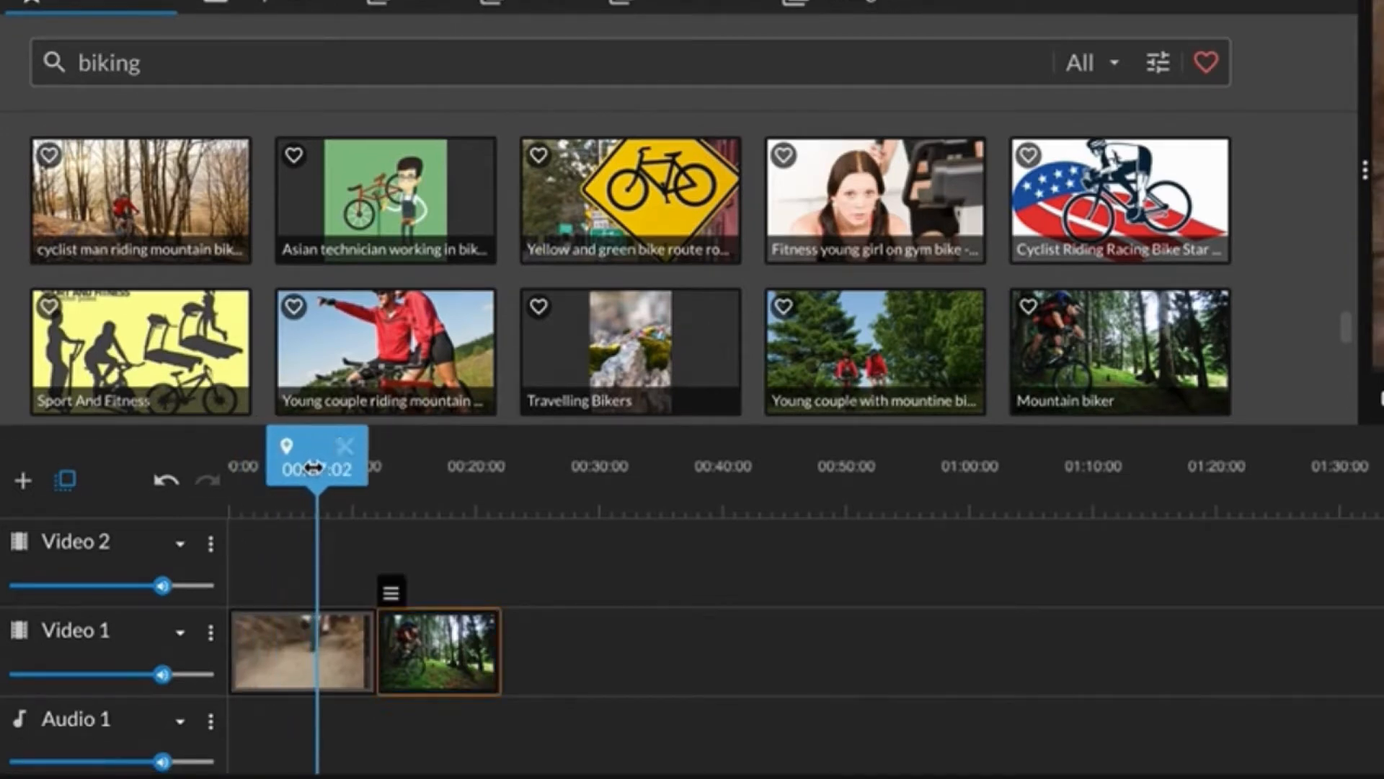
left_click(313, 468)
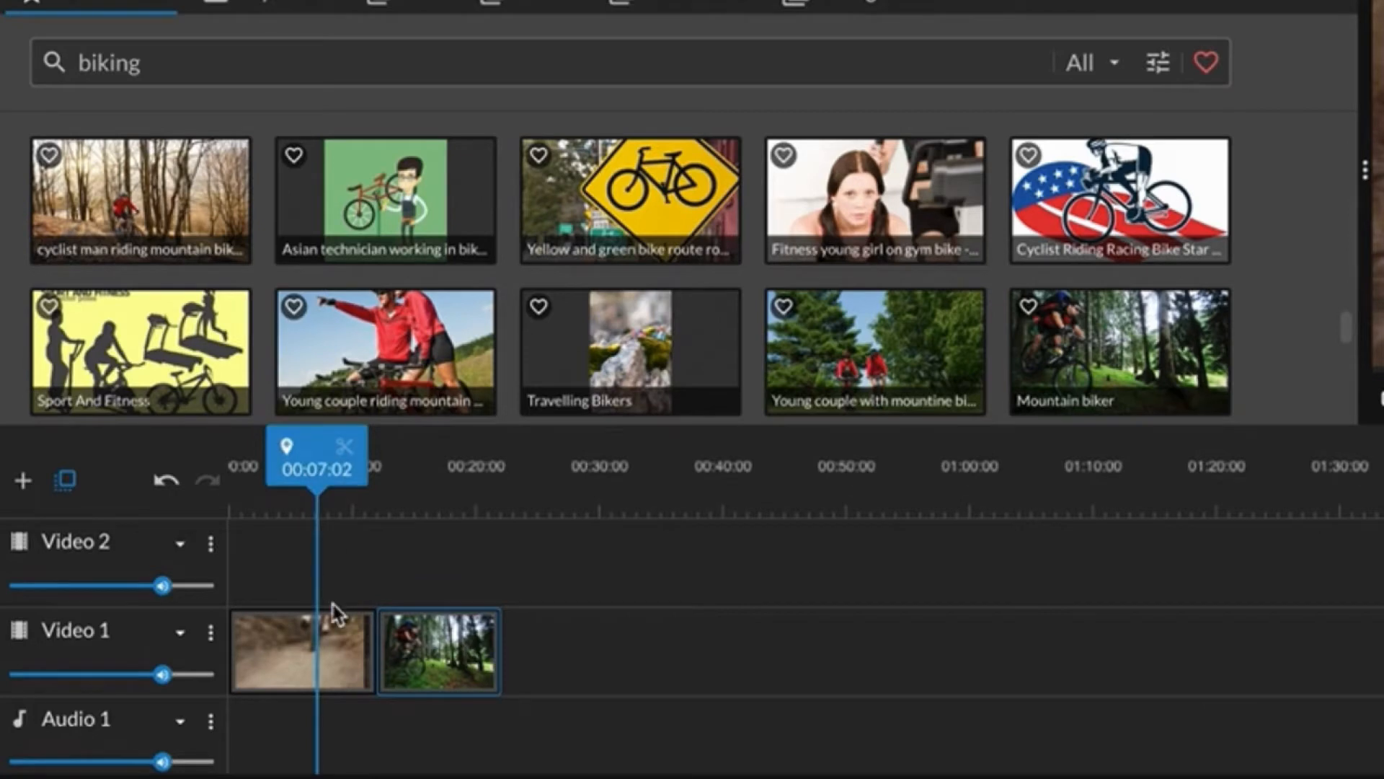
left_click(323, 639)
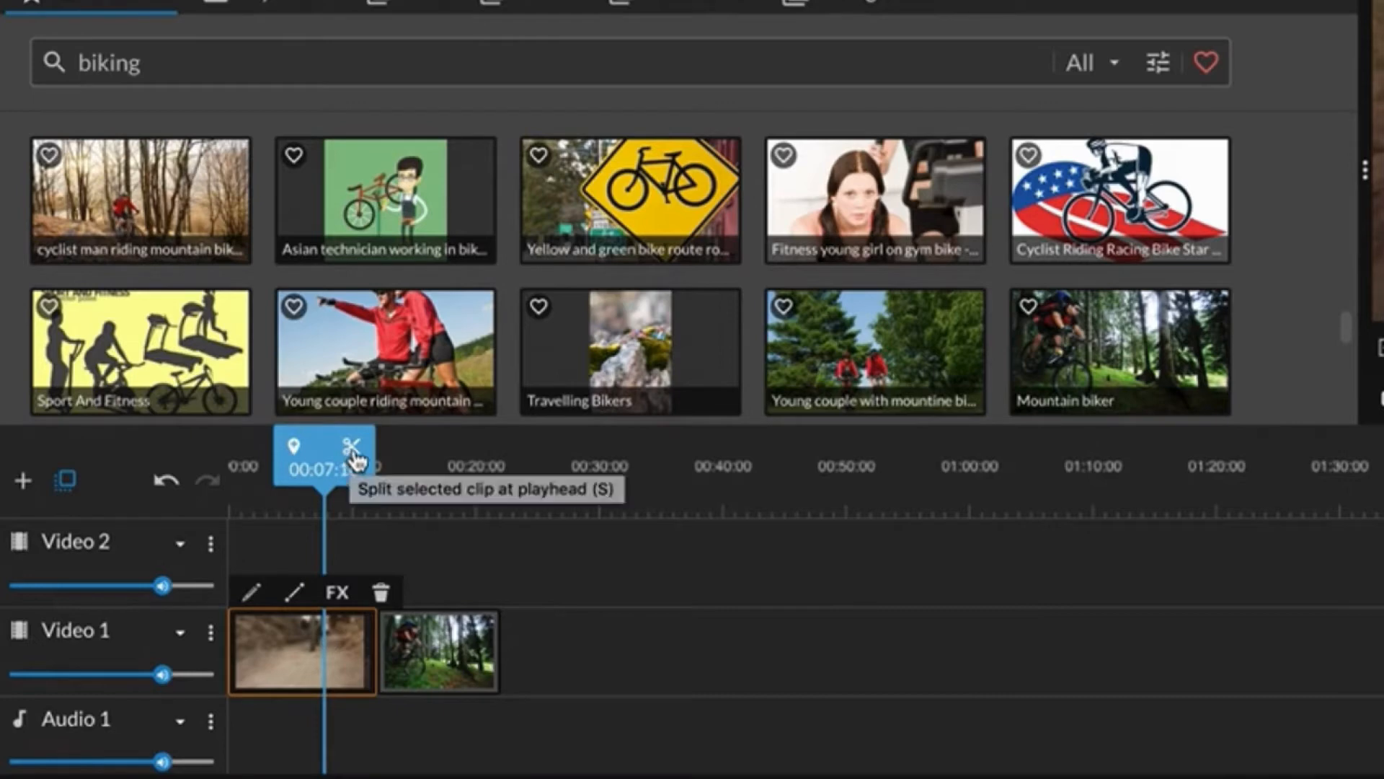
left_click(353, 454)
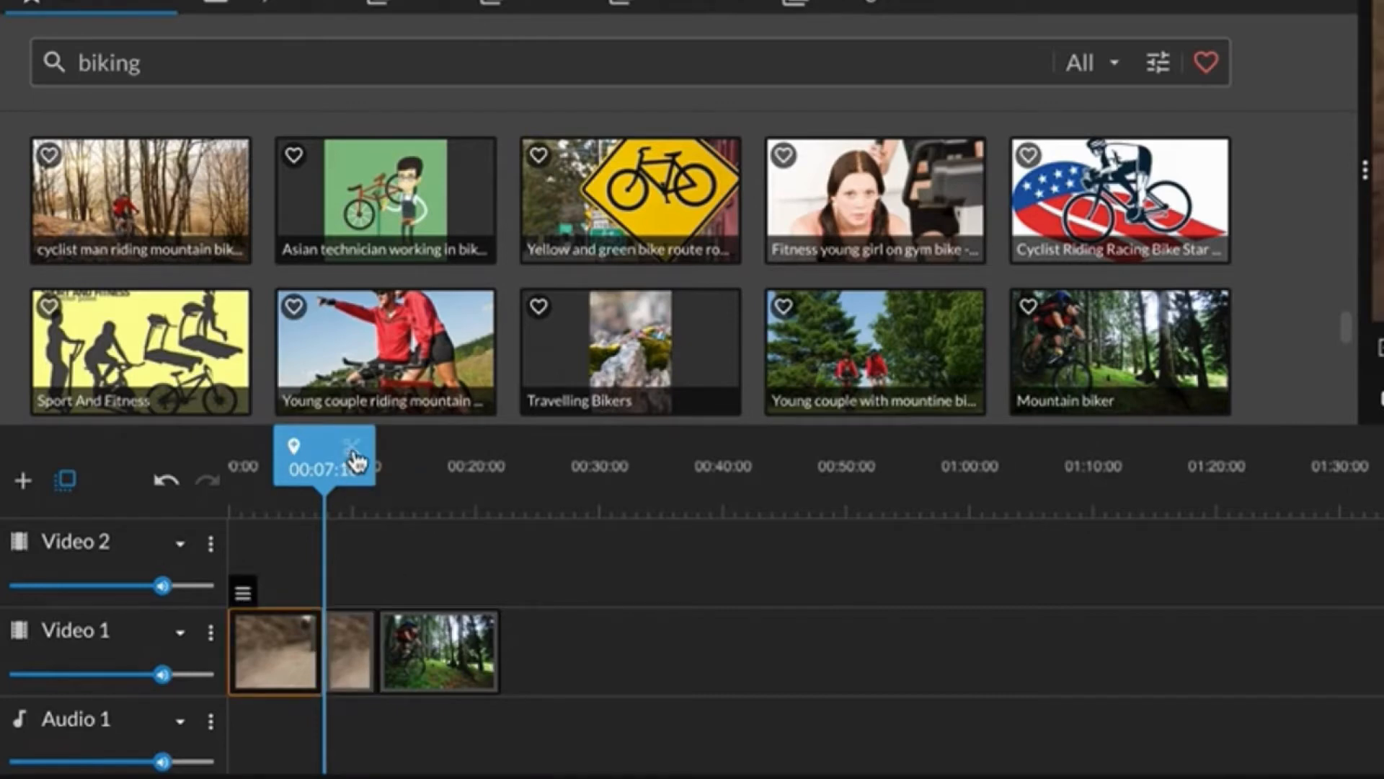
Delete the second part of the split clip and move the Mountain biker image up against the remaining part.
left_click(350, 653)
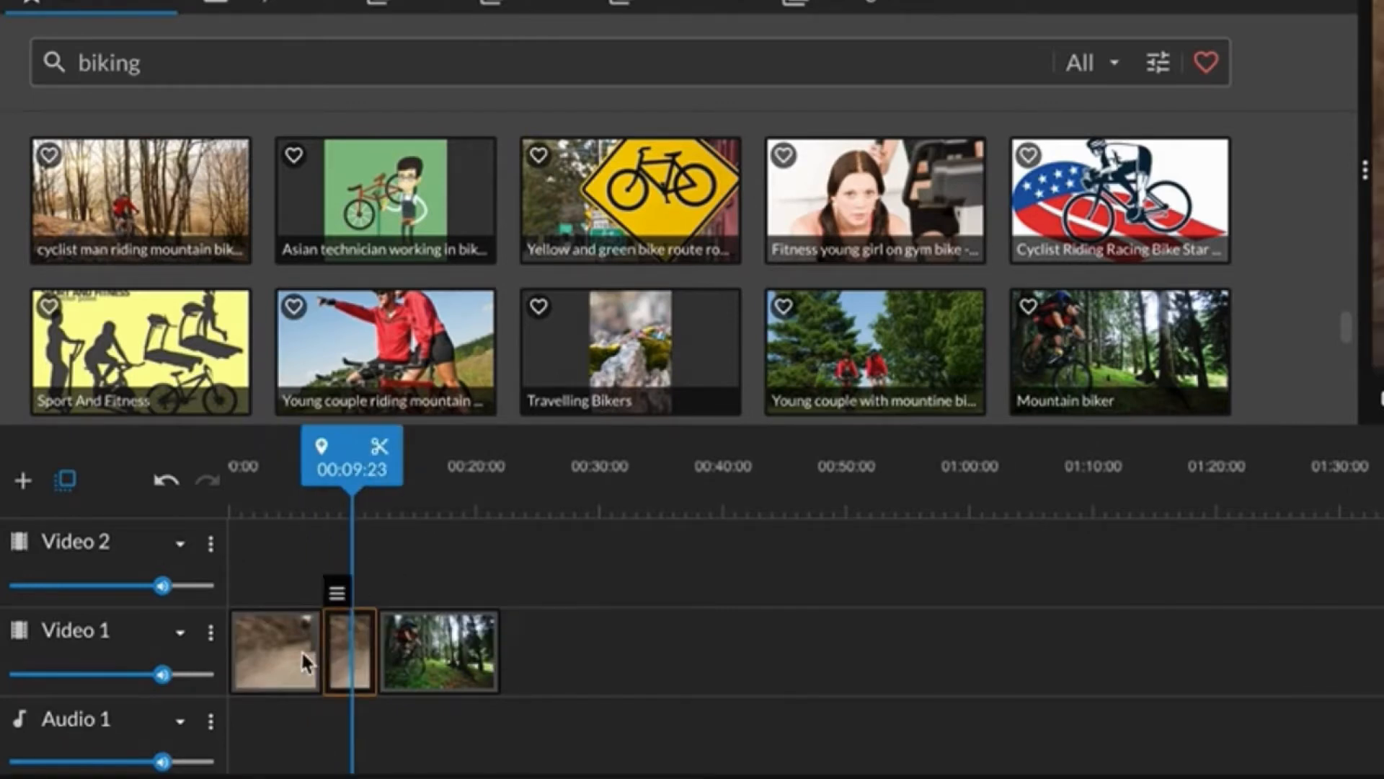
left_click(294, 656)
left_click(359, 658)
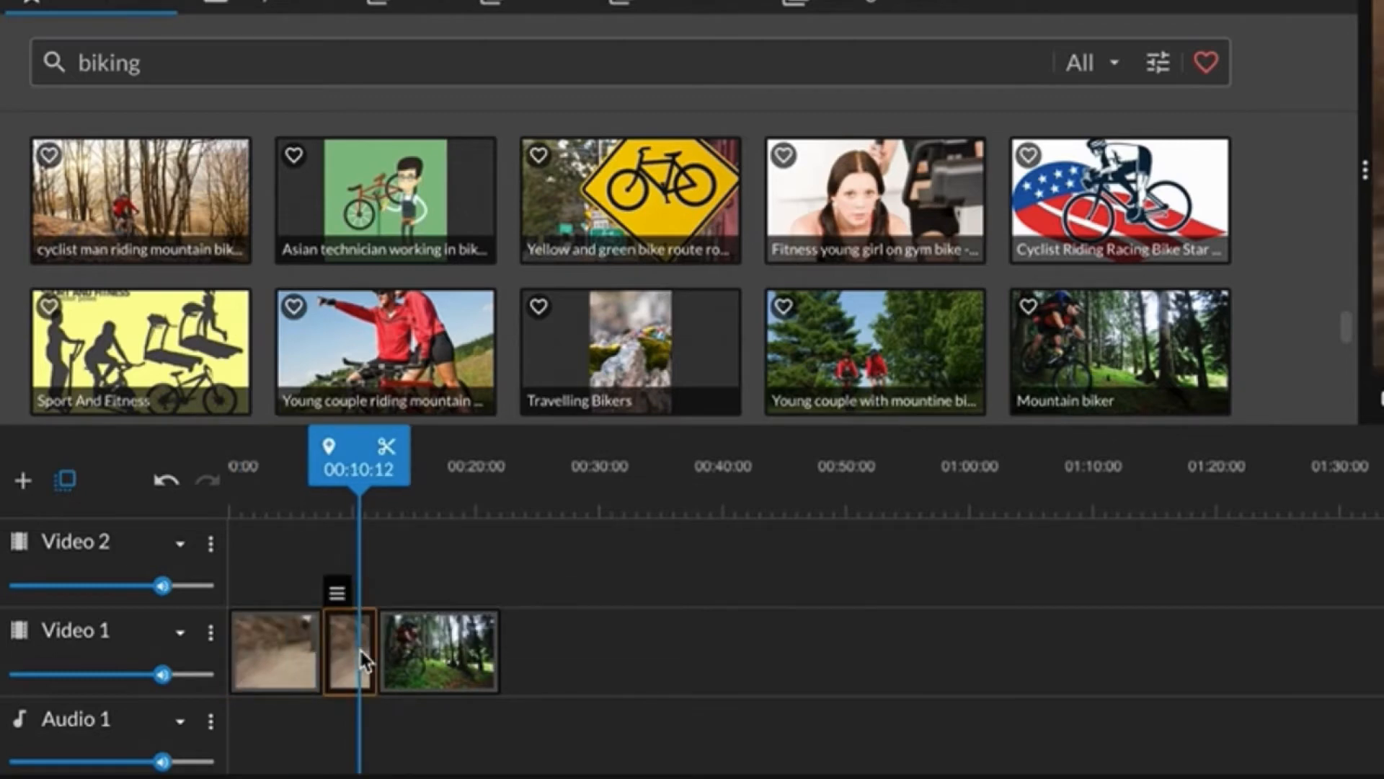
key("Delete")
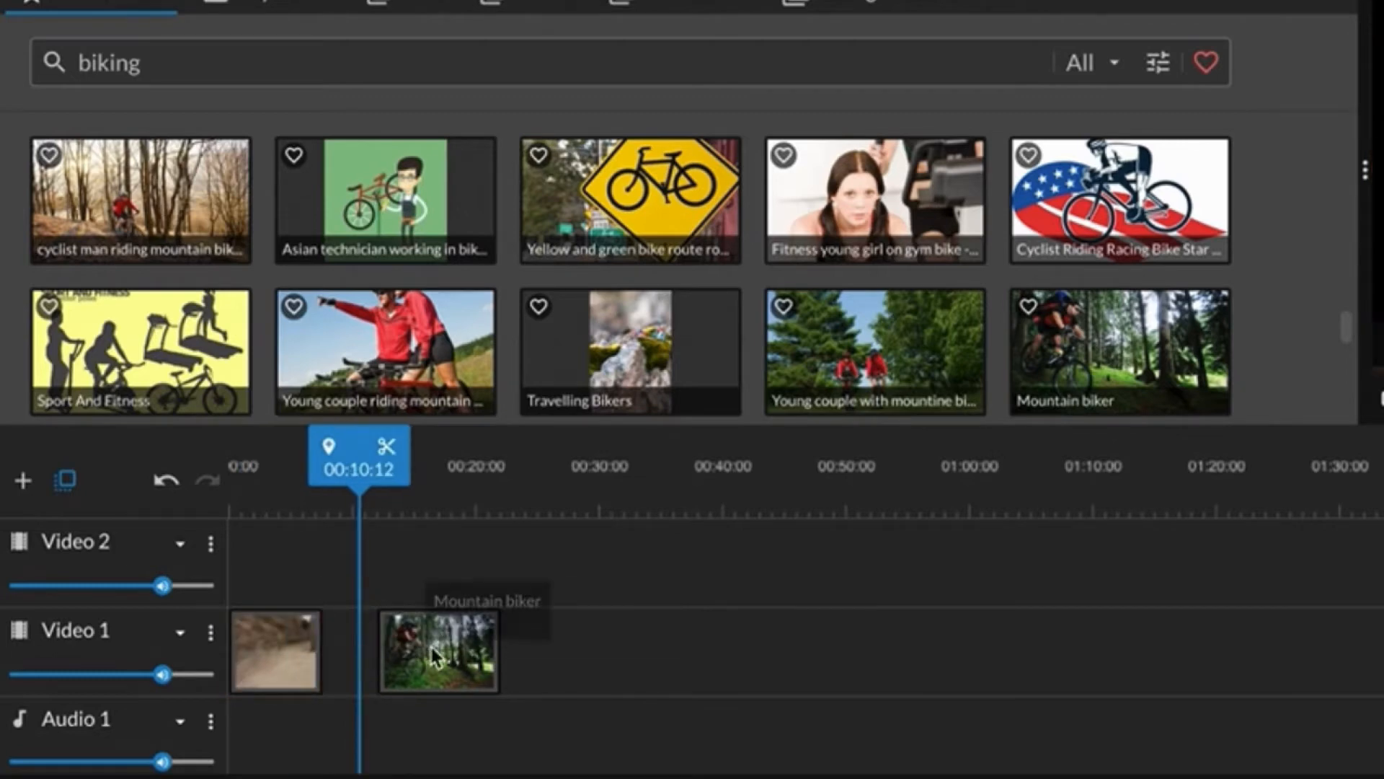
left_click_drag(448, 655, 409, 656)
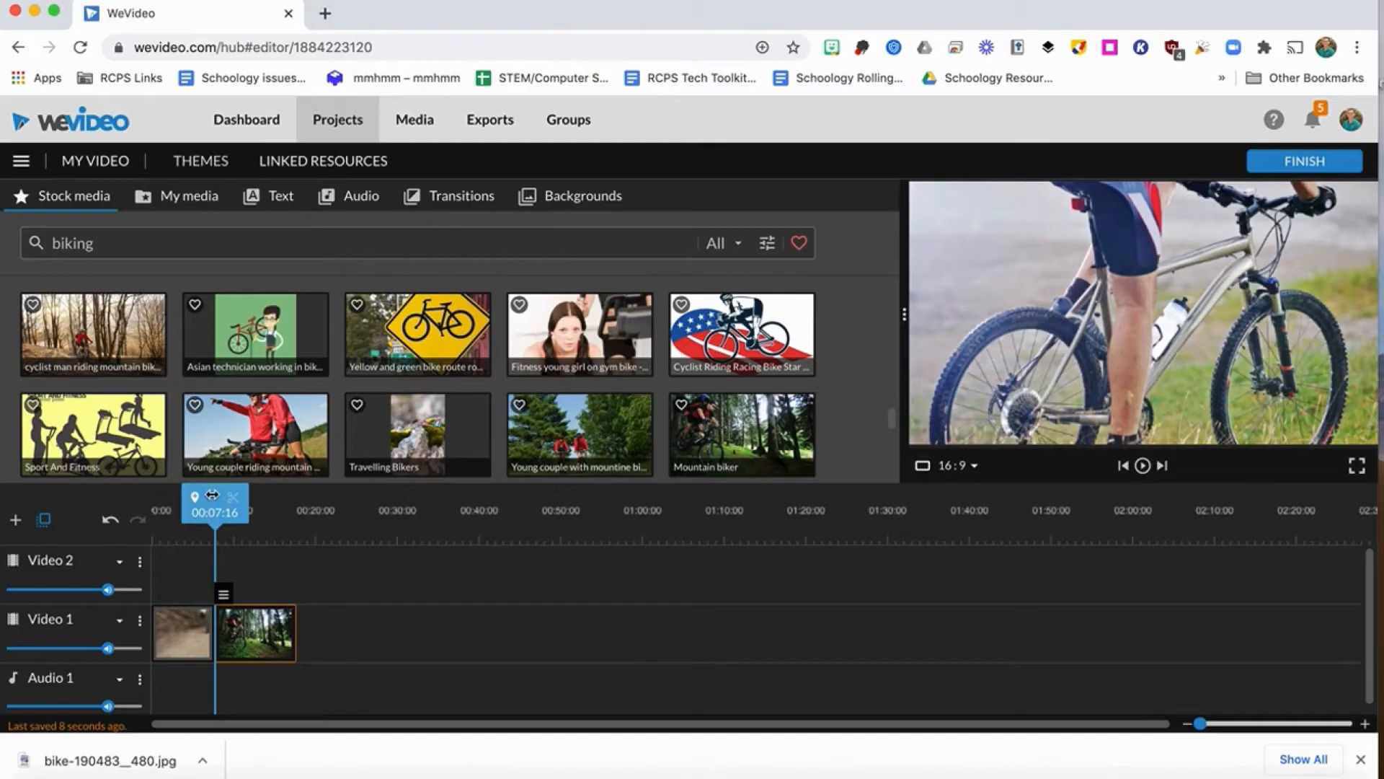
Play the edited timeline from the beginning to preview the two clips.
left_click_drag(317, 448, 221, 448)
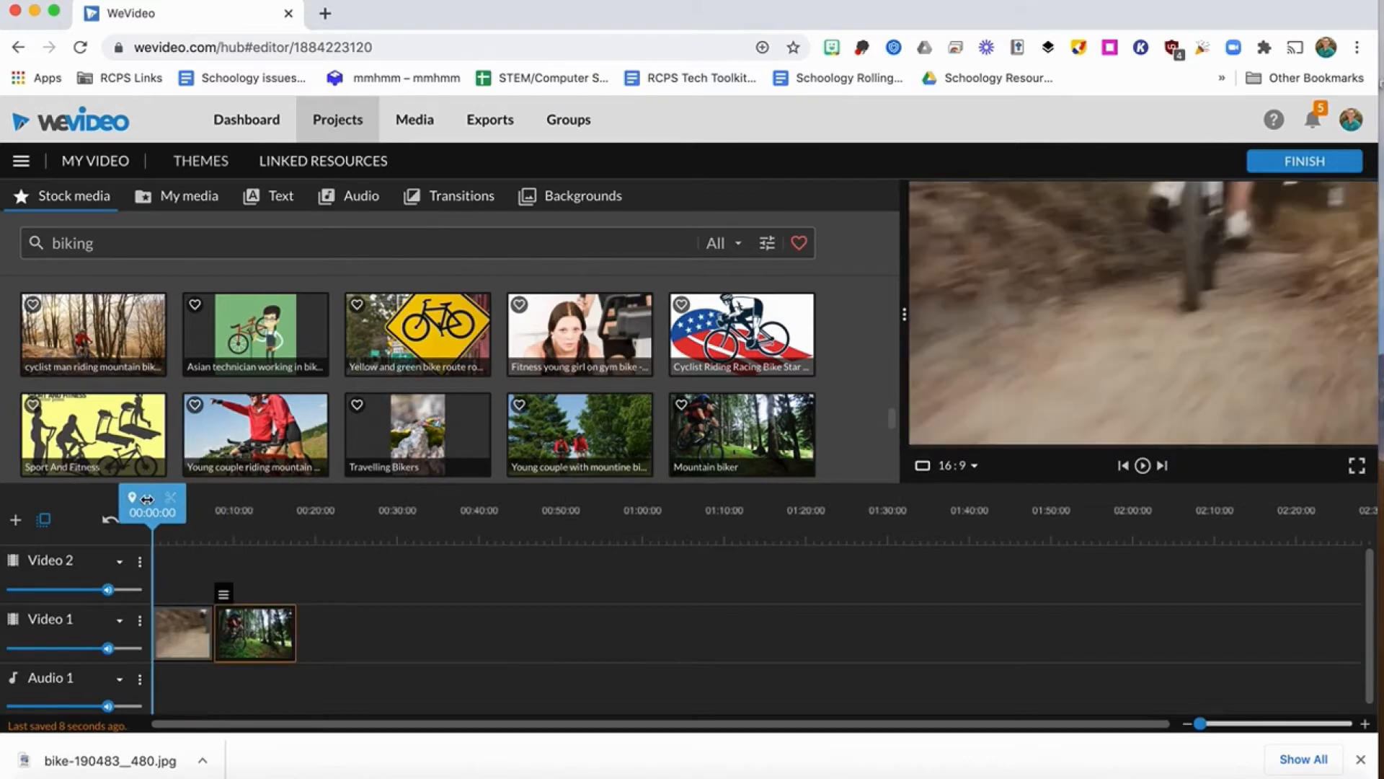
key("space")
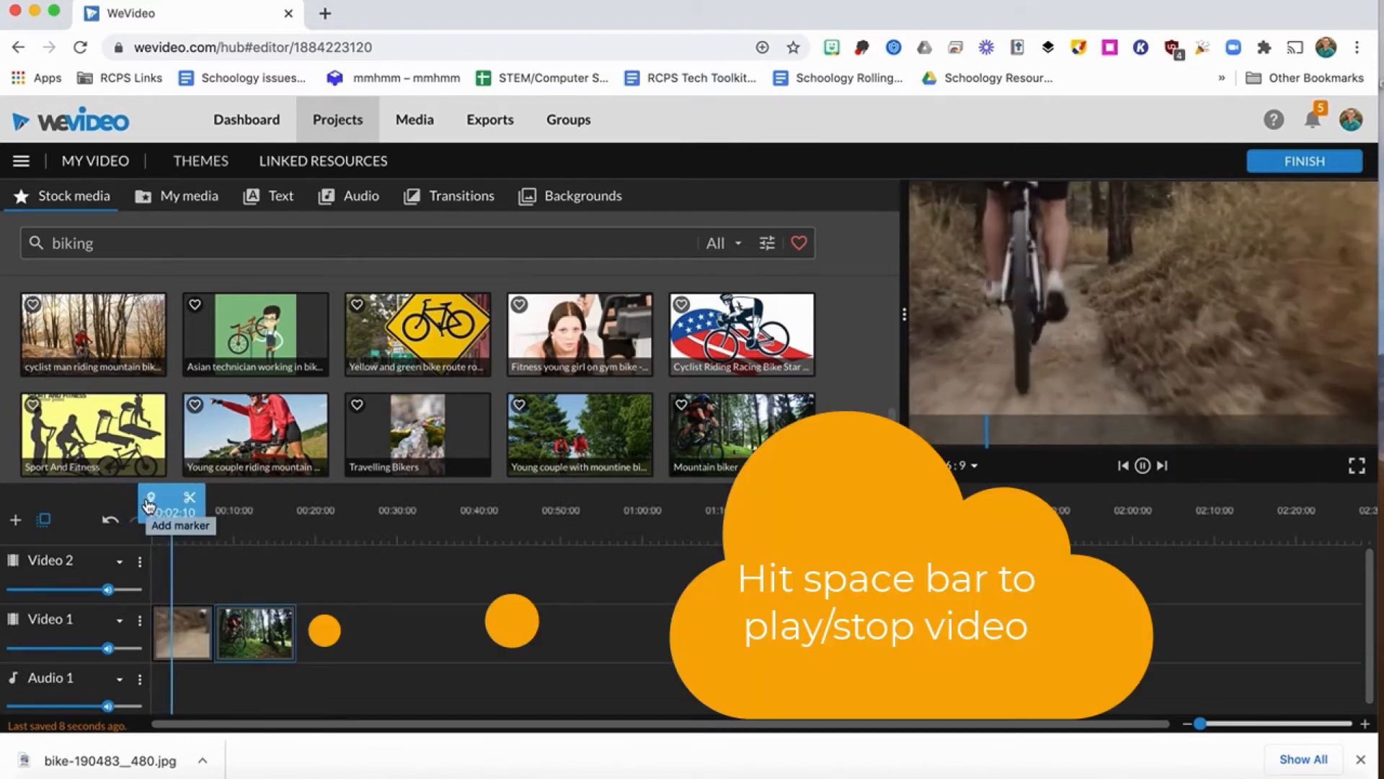
Stop the playback and position the playhead at the cut between the two clips, at 00:07:16.
key("space")
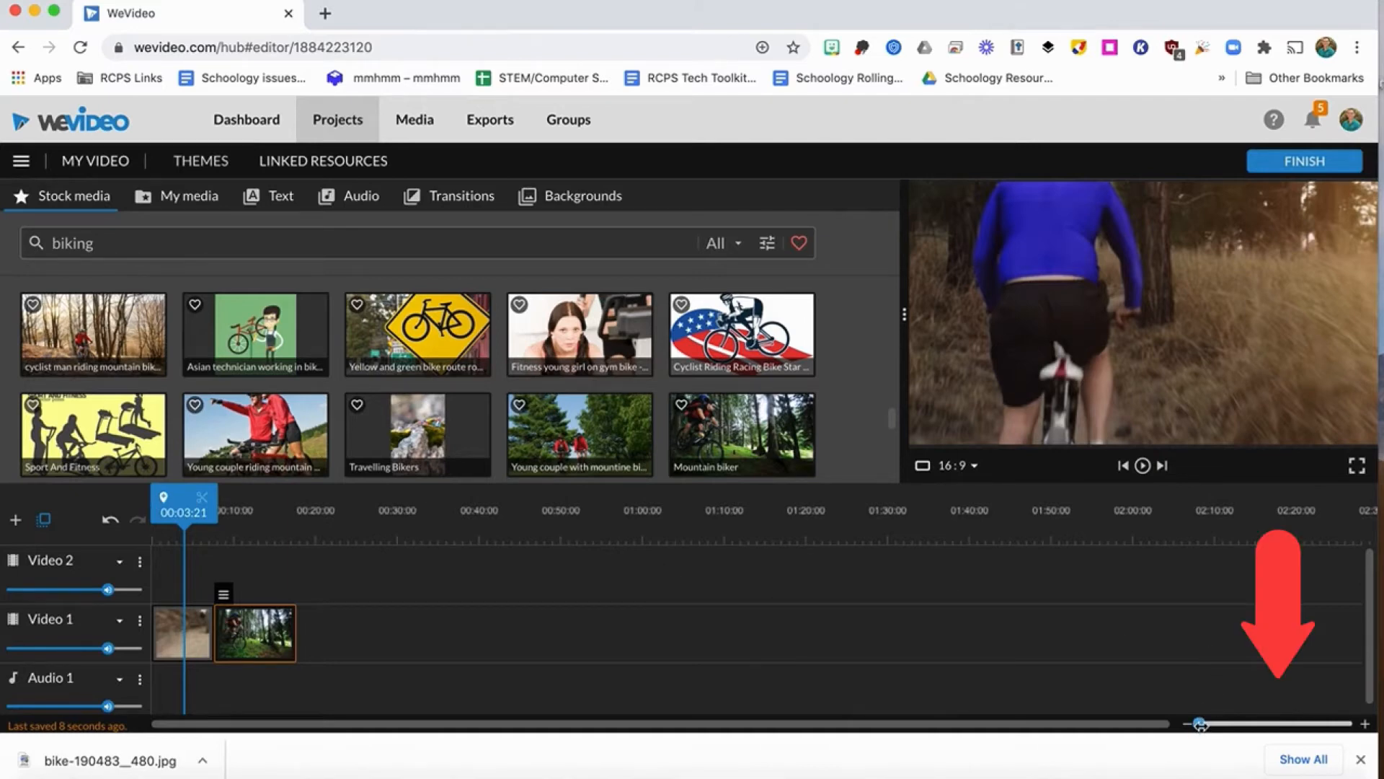
left_click_drag(1199, 724, 1206, 724)
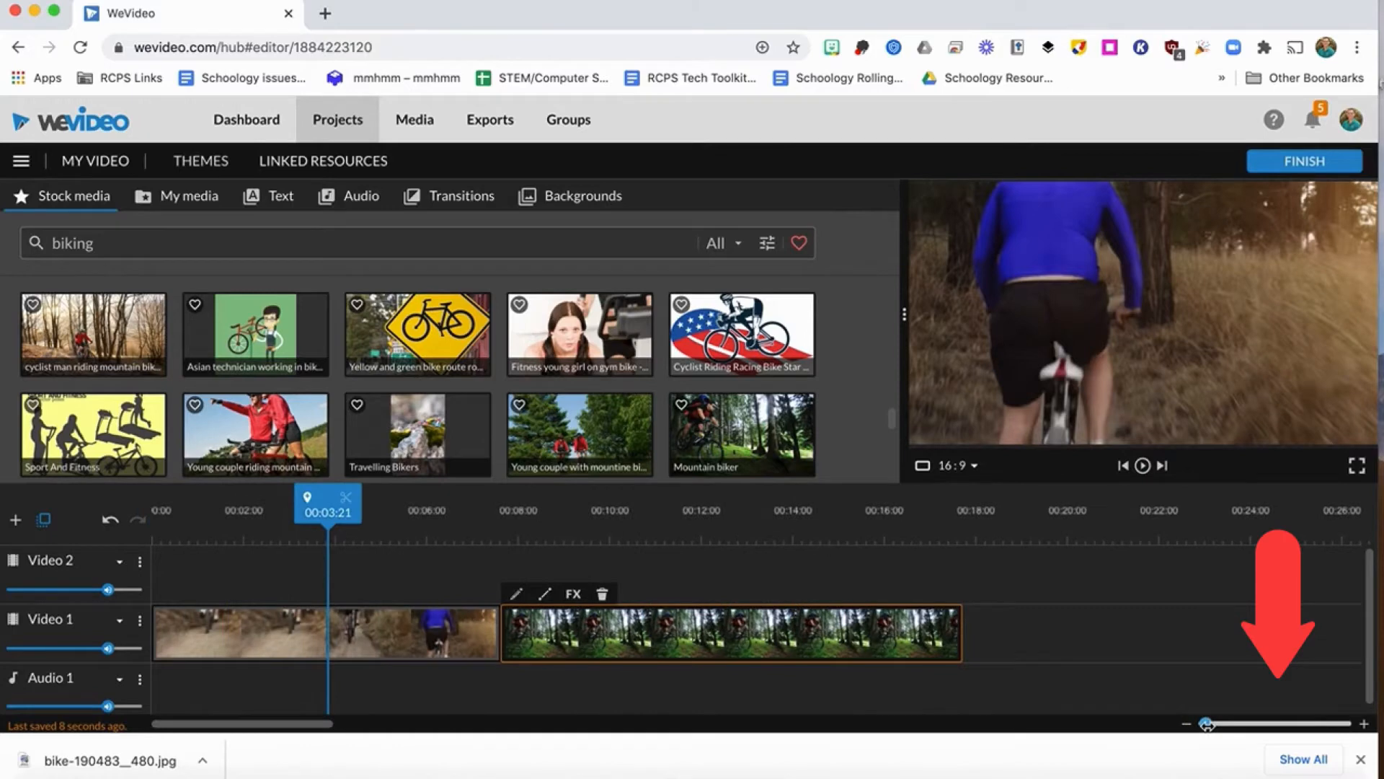
left_click_drag(320, 496, 470, 496)
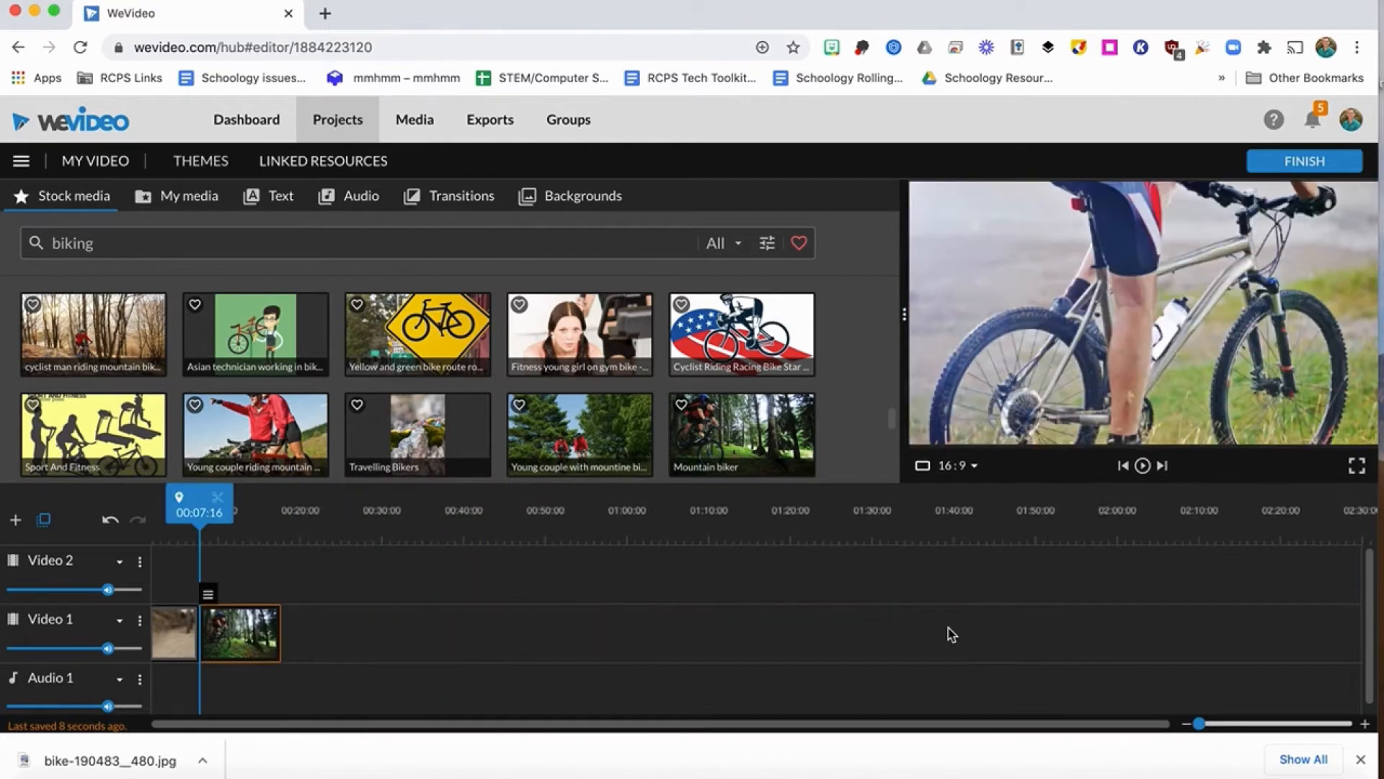
Import bike-190483__480.jpg from the Desktop into My media and add it to Video 1 directly after the Mountain biker image.
left_click(182, 205)
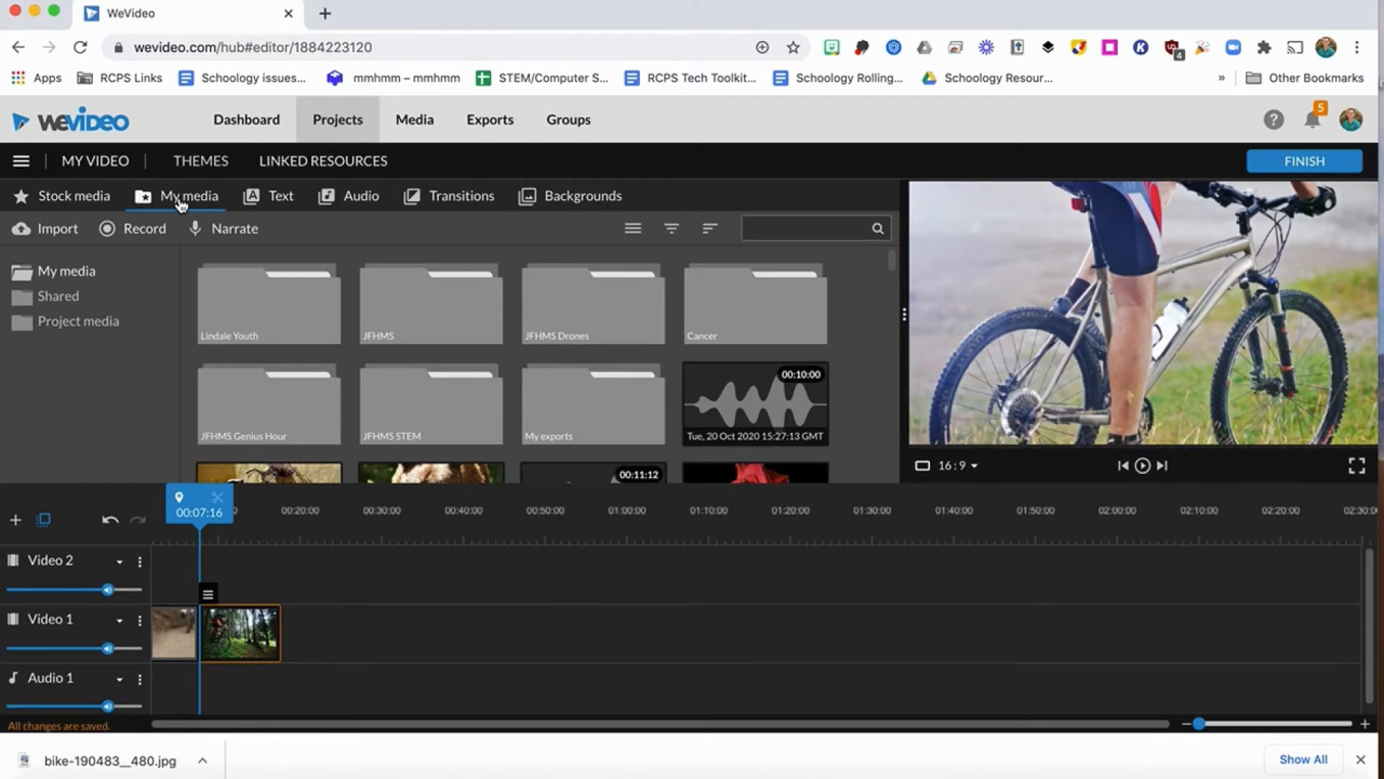
left_click(56, 230)
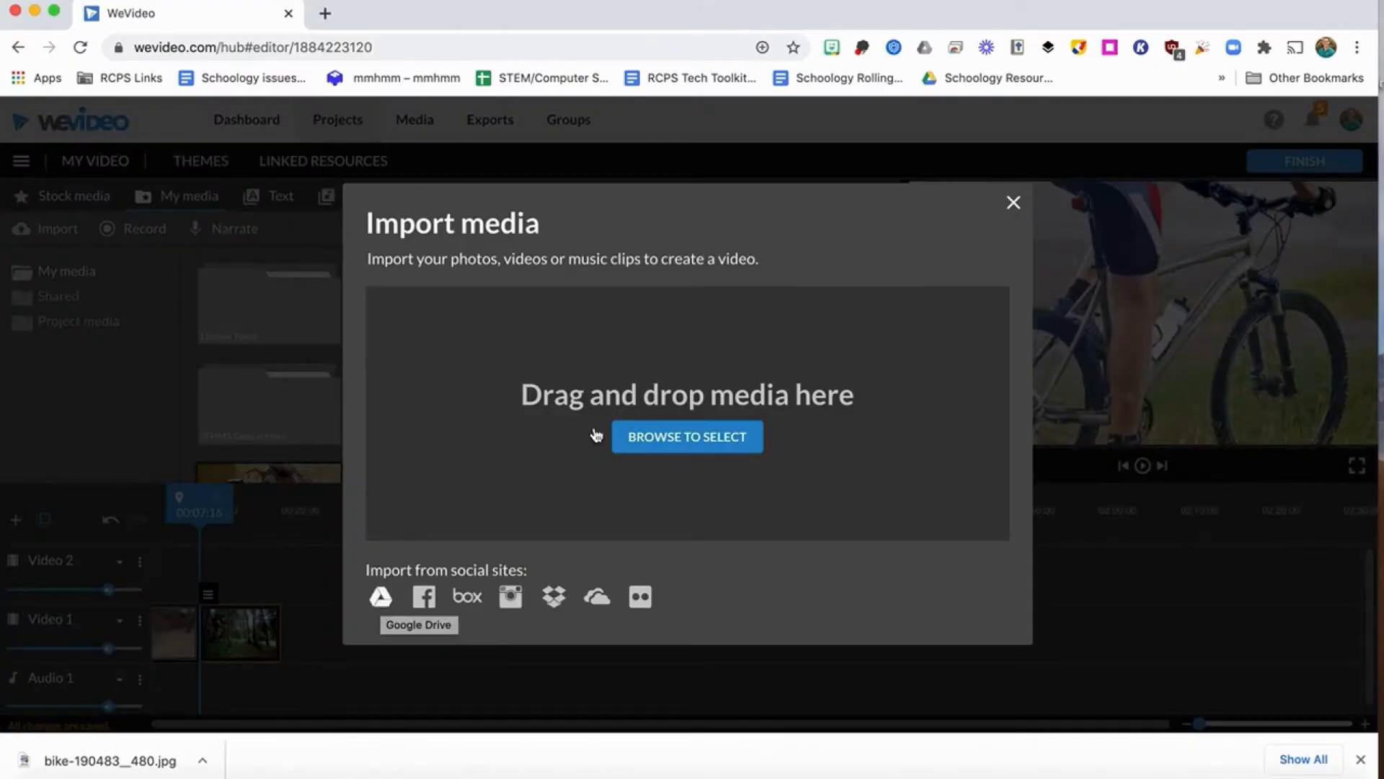
left_click(696, 446)
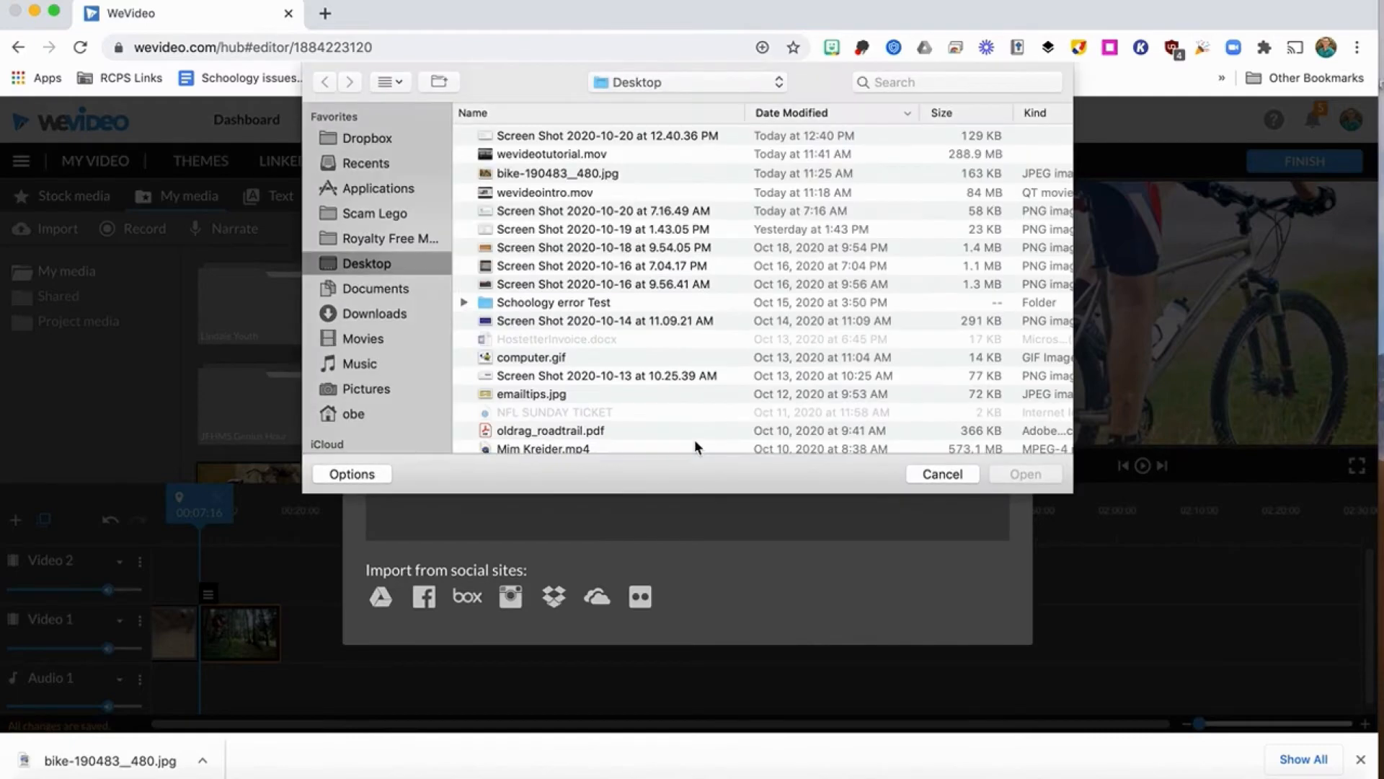
left_click(552, 179)
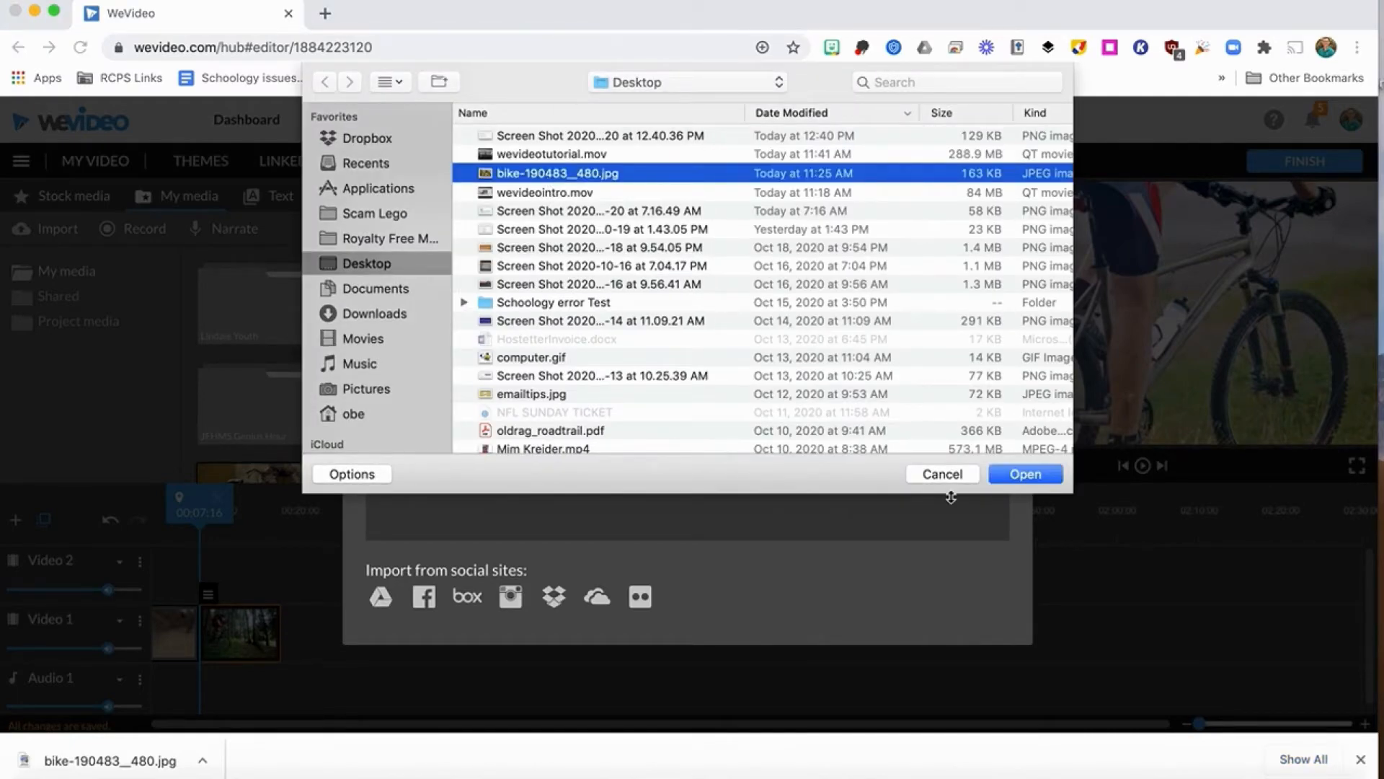
left_click(1026, 476)
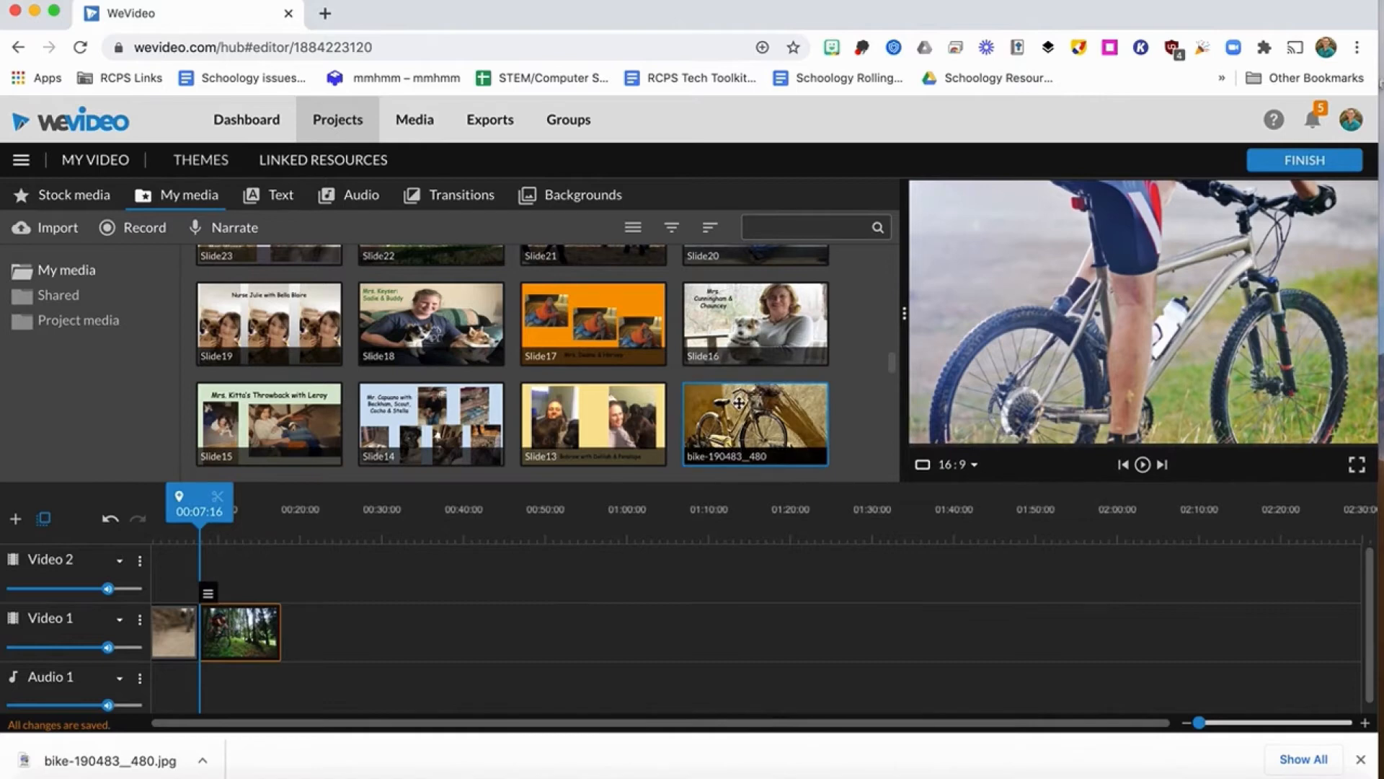
left_click_drag(736, 403, 310, 633)
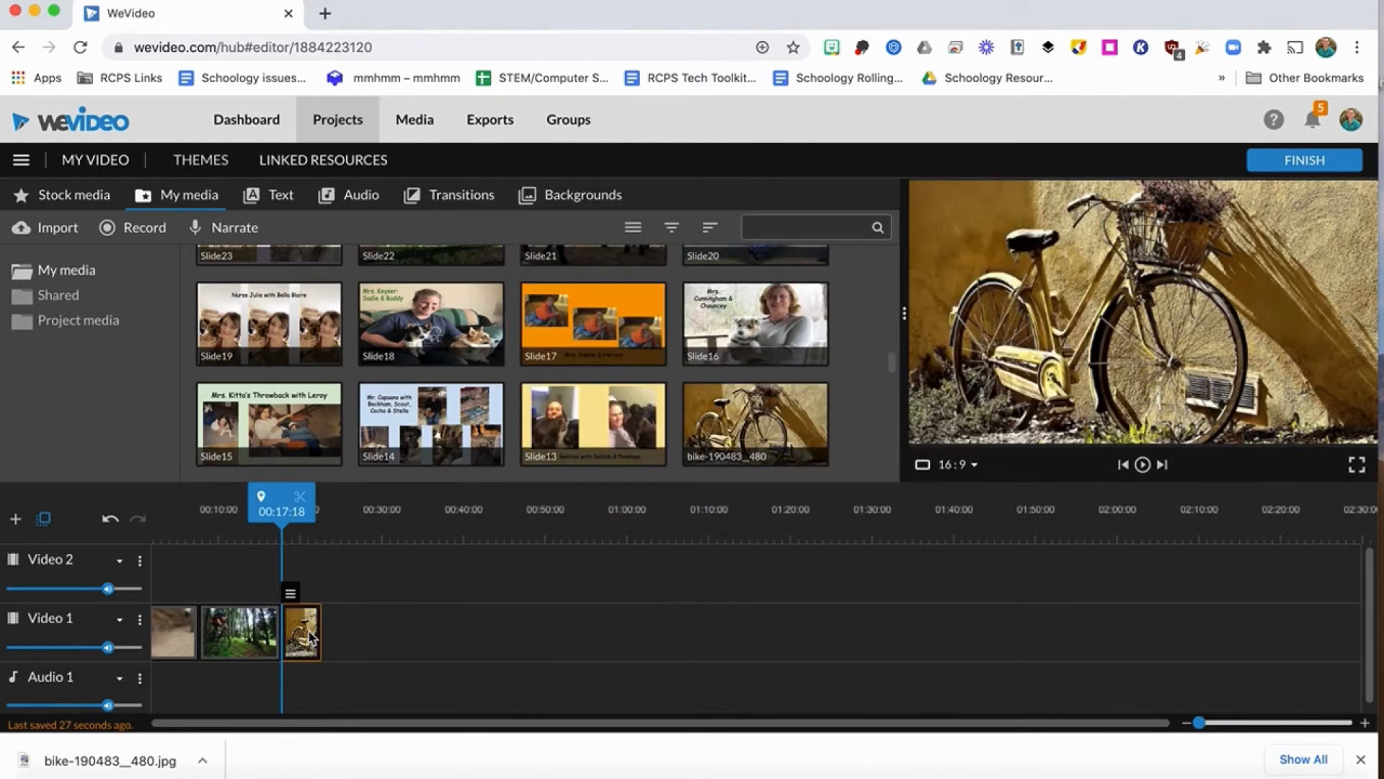
Check the available recording sources, and record and save a voice narration of about 9 seconds starting at 00:07:17.
left_click(139, 237)
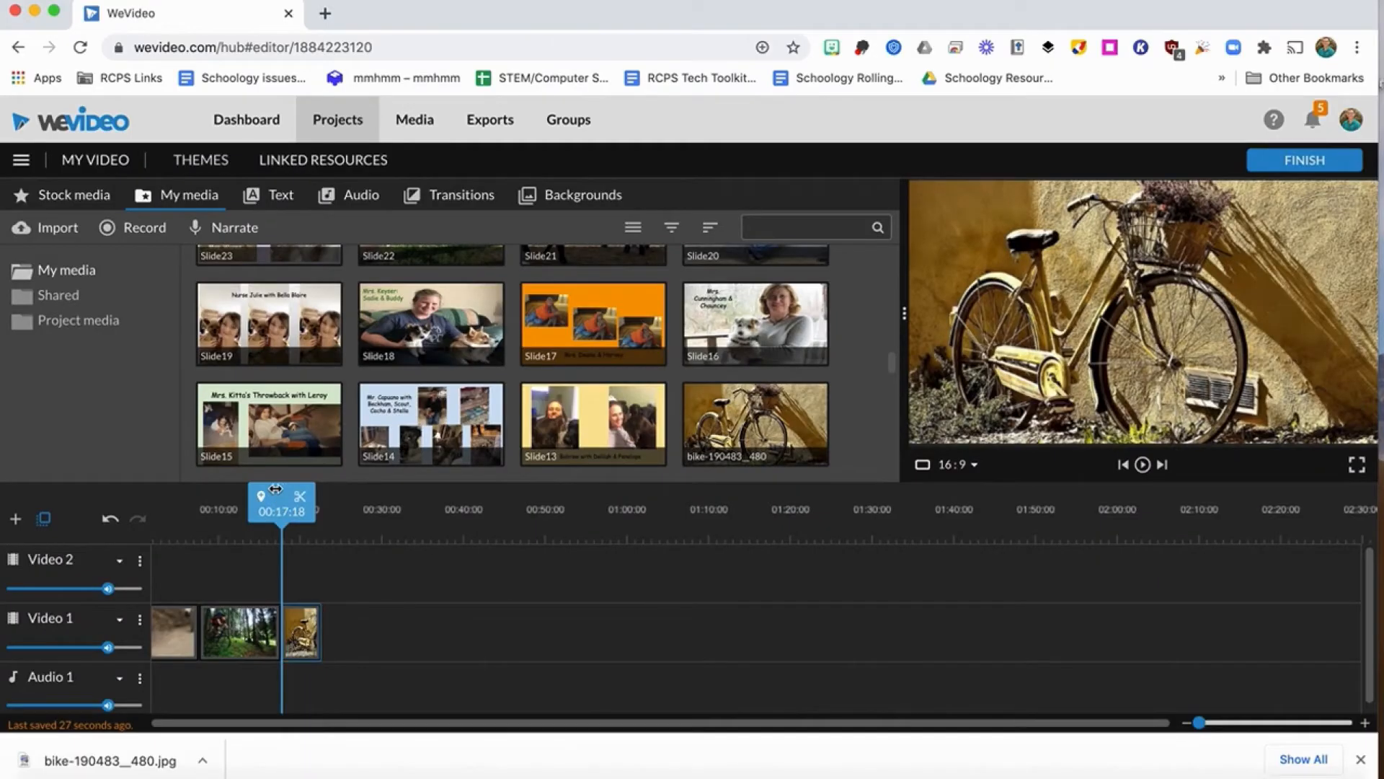
left_click_drag(296, 498, 214, 499)
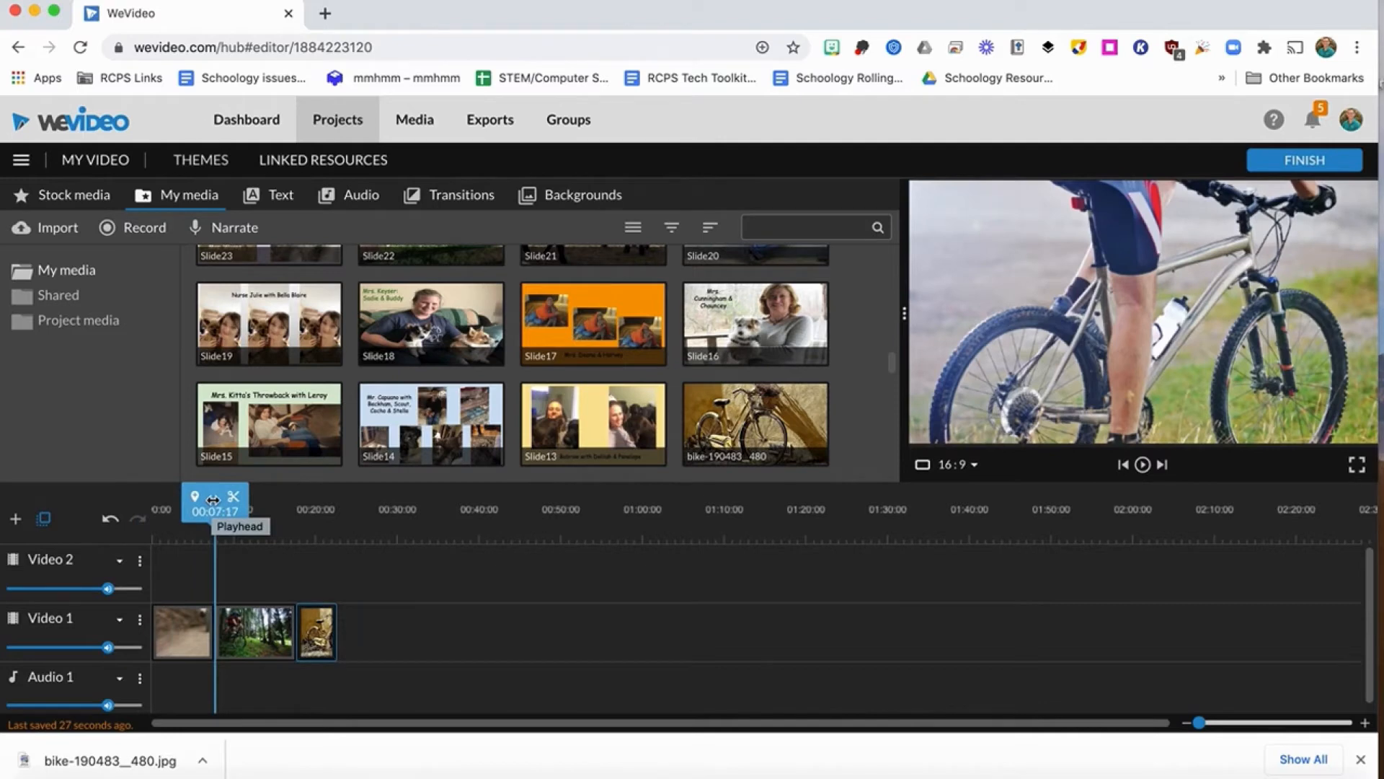
left_click(238, 230)
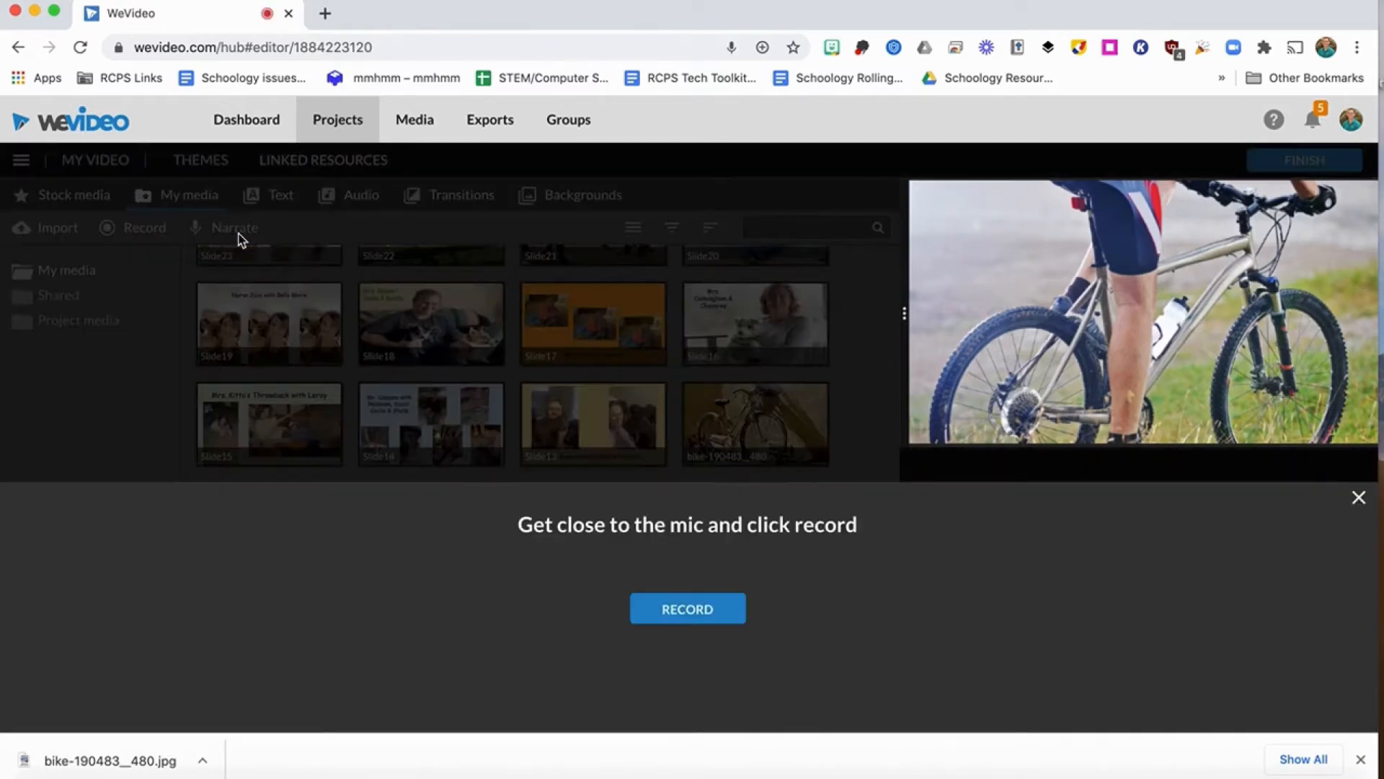
left_click(672, 613)
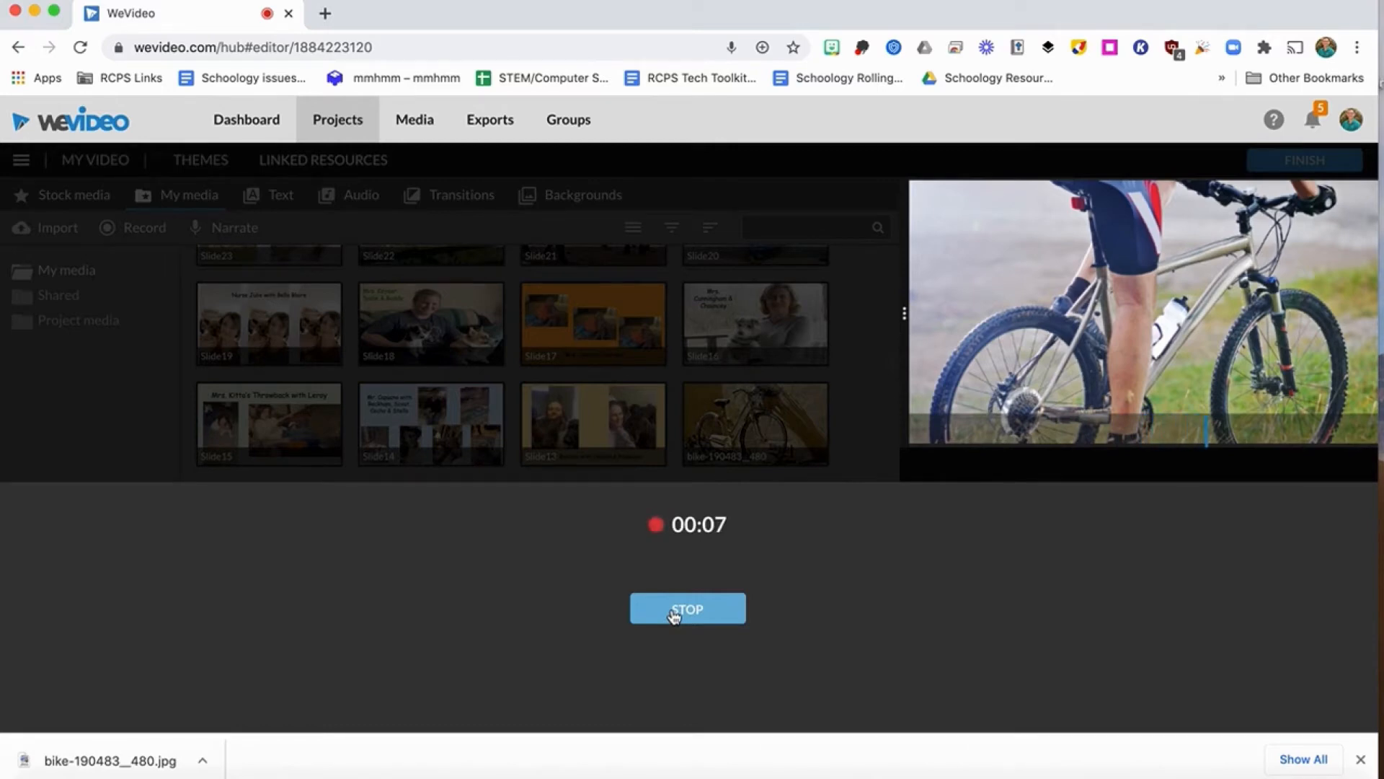
left_click(674, 613)
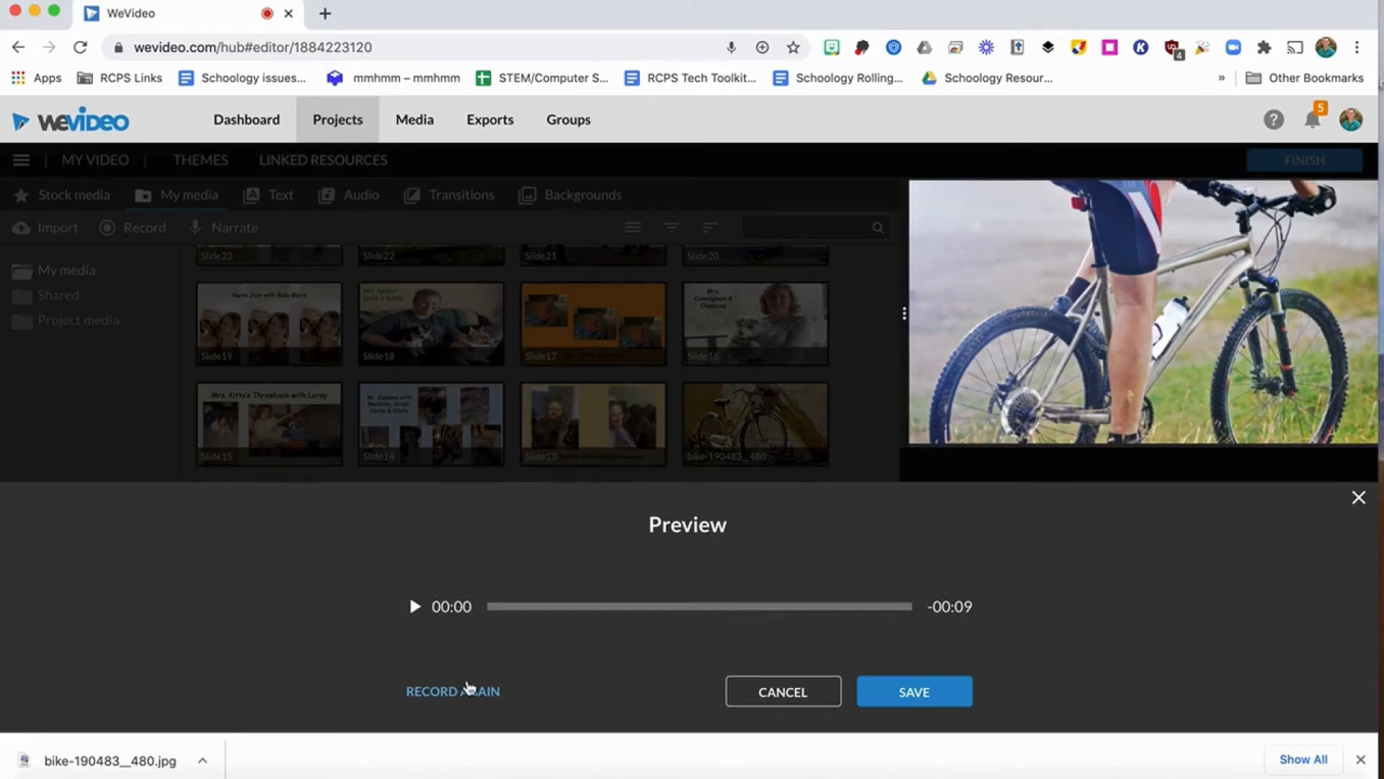
left_click(917, 693)
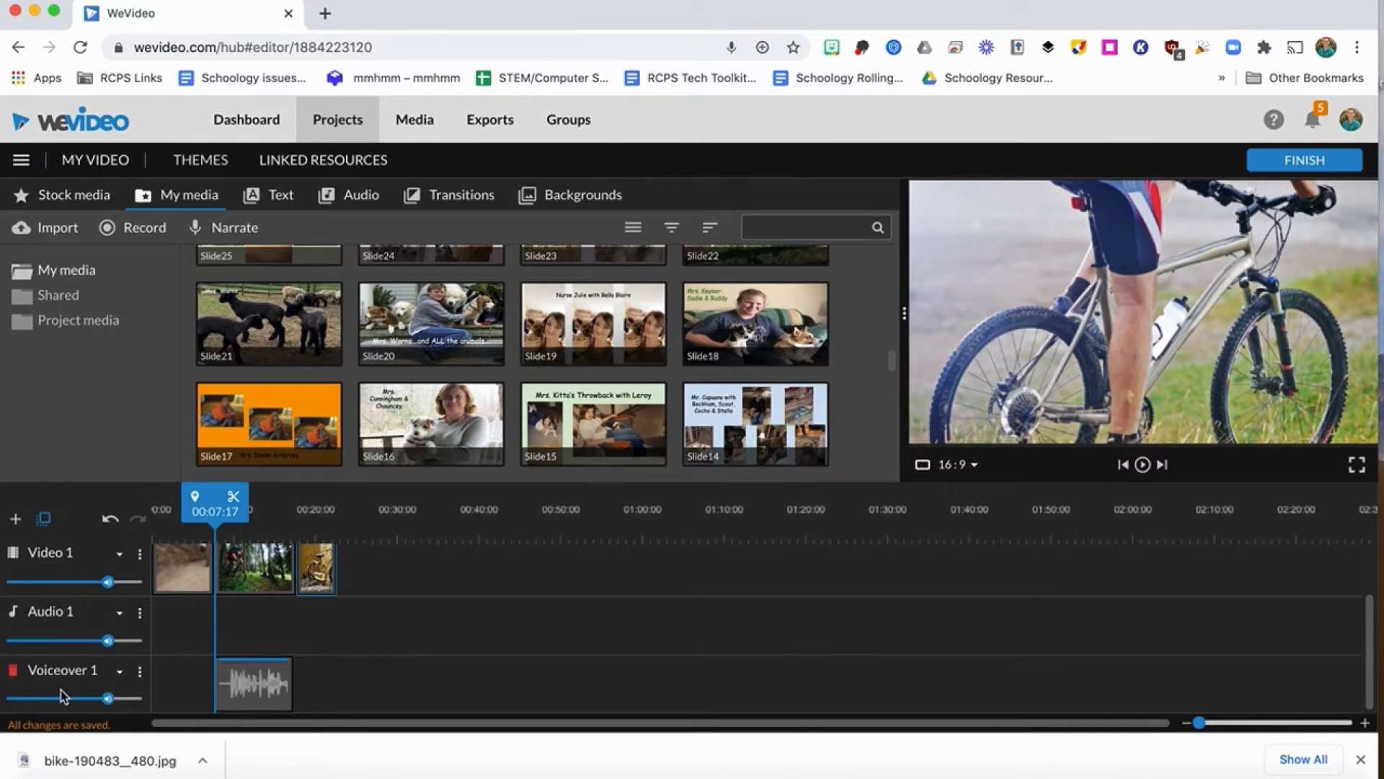
Move the voiceover clip to the start of the timeline at 00:00:00 and save the project.
left_click_drag(259, 681, 195, 688)
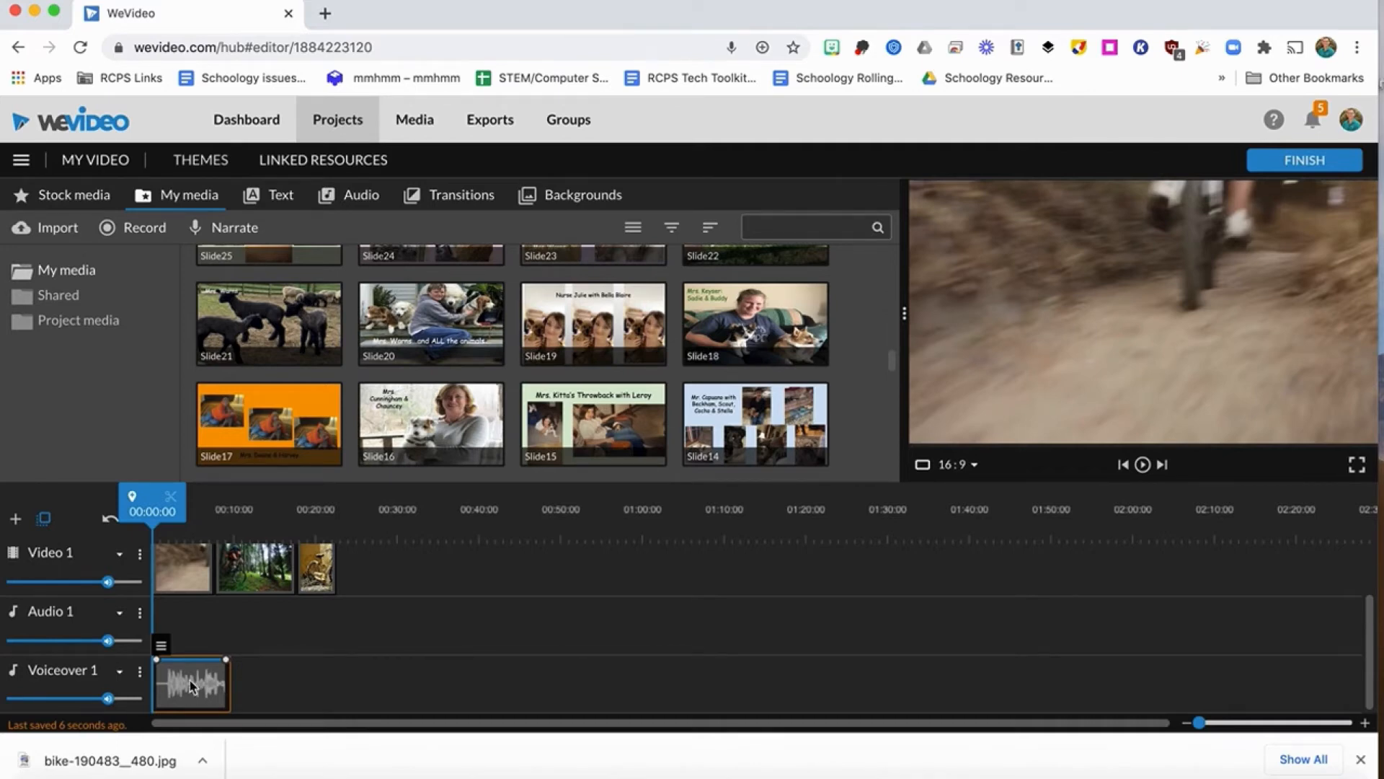
left_click(21, 162)
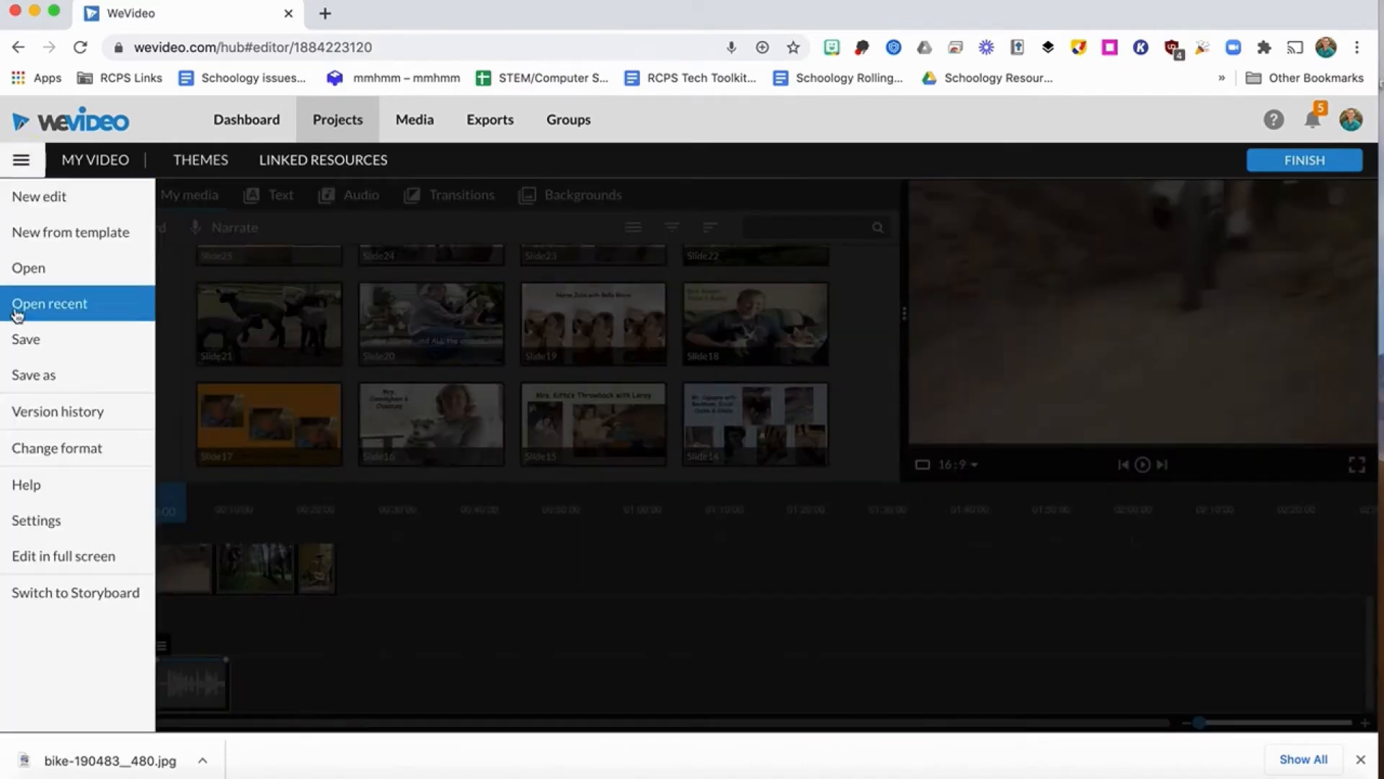
left_click(26, 342)
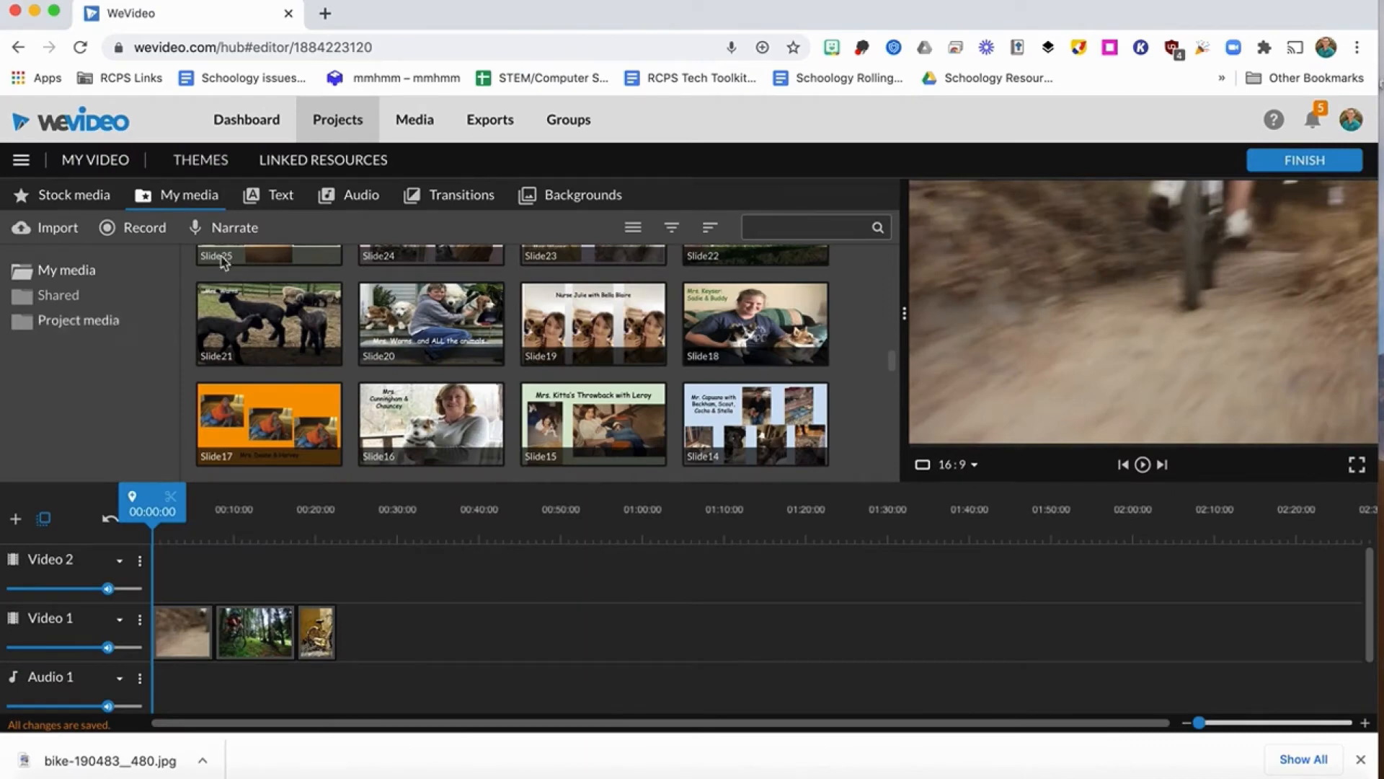
Browse the available backgrounds, solids, overlays and frames.
left_click(596, 205)
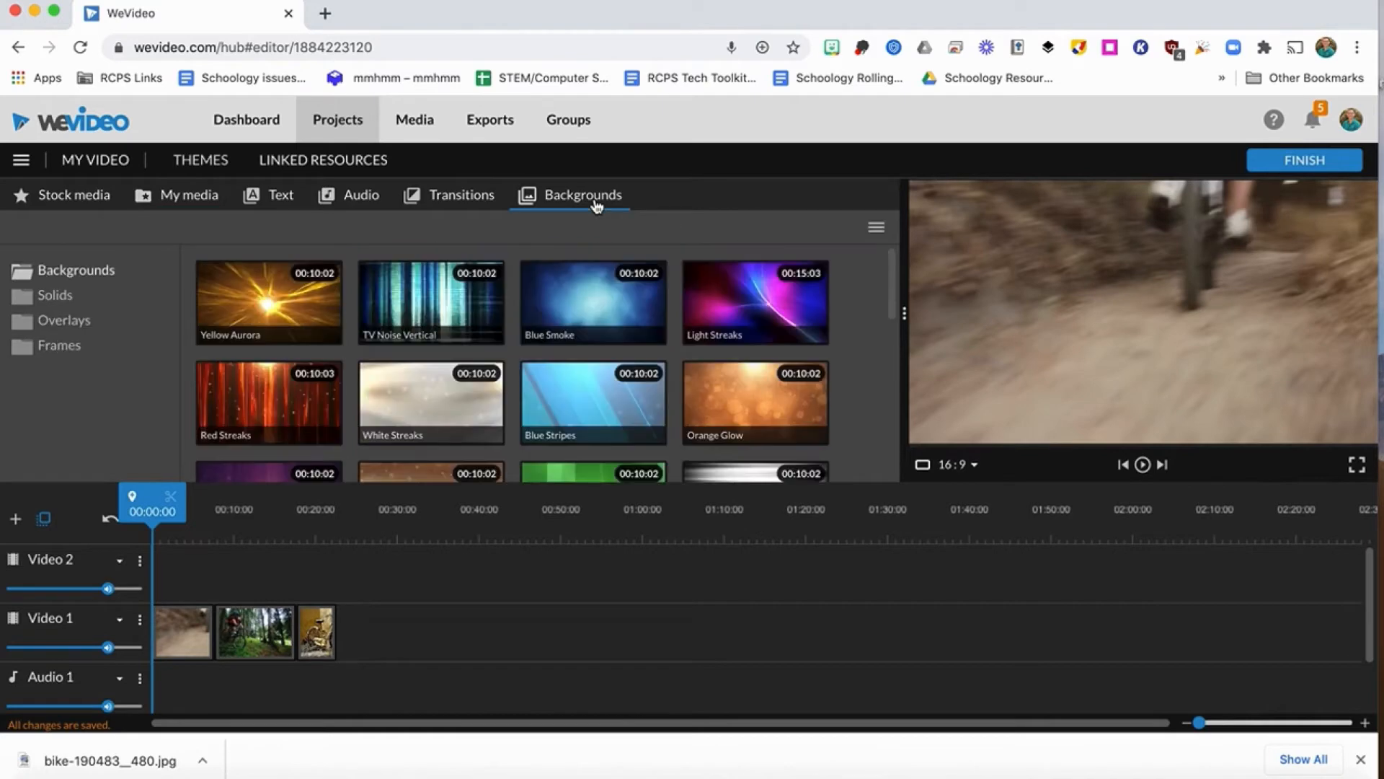
scroll(624, 368, "down", 5)
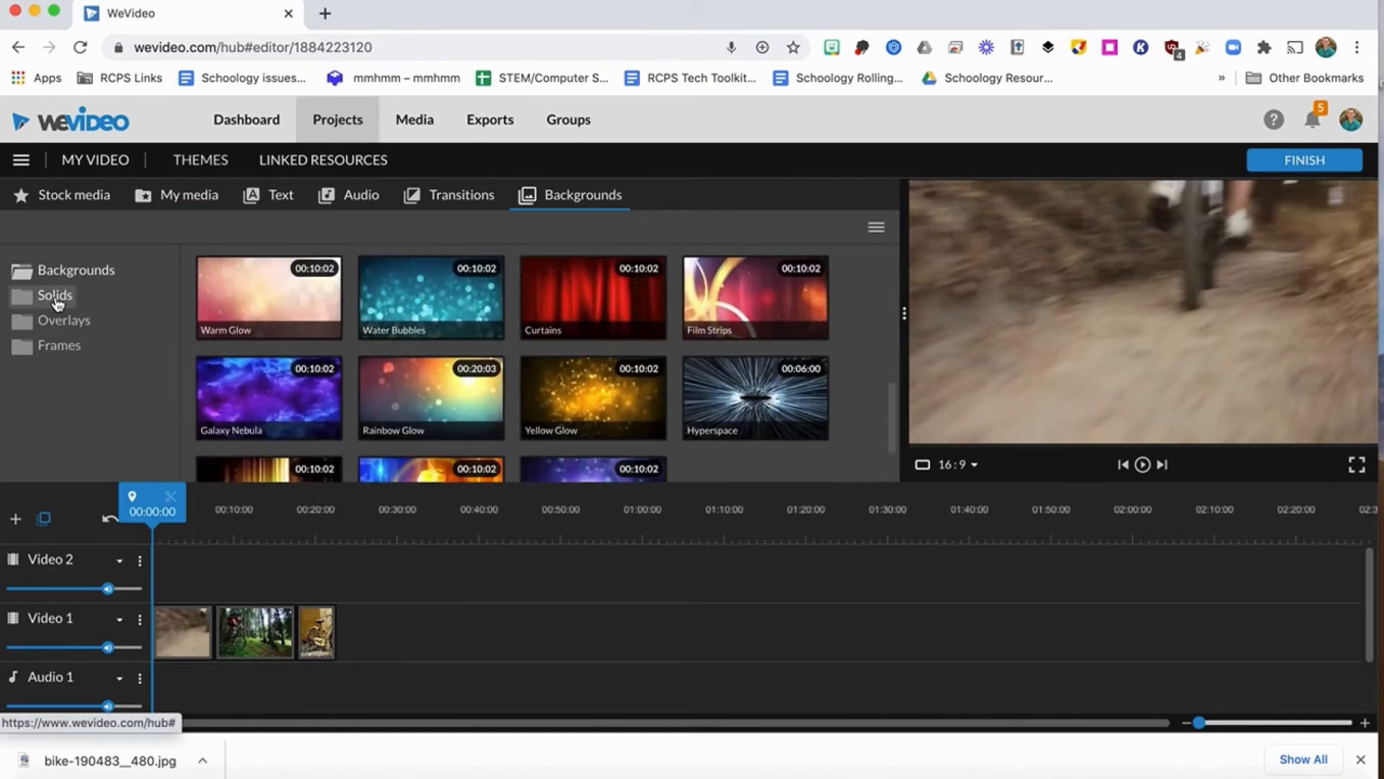
left_click(58, 303)
left_click(67, 326)
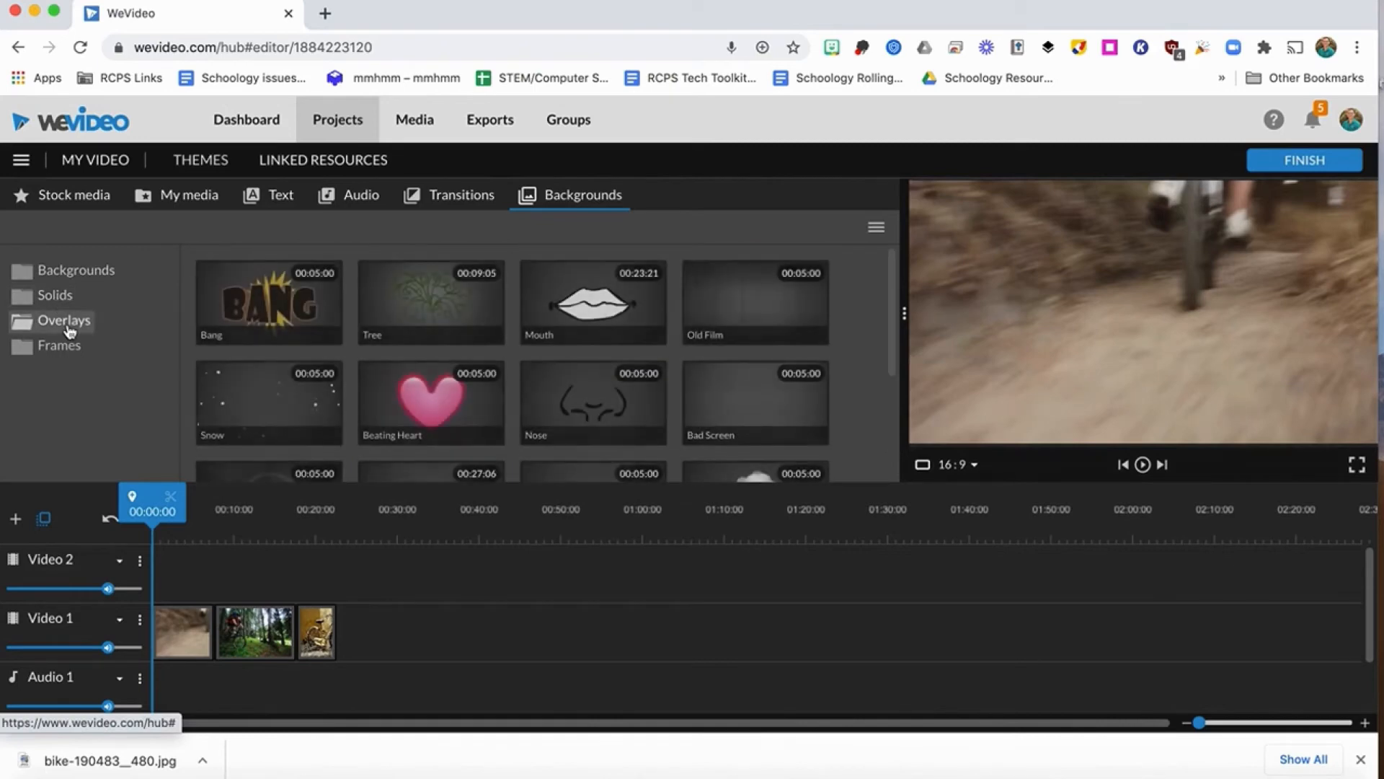
scroll(330, 393, "down", 3)
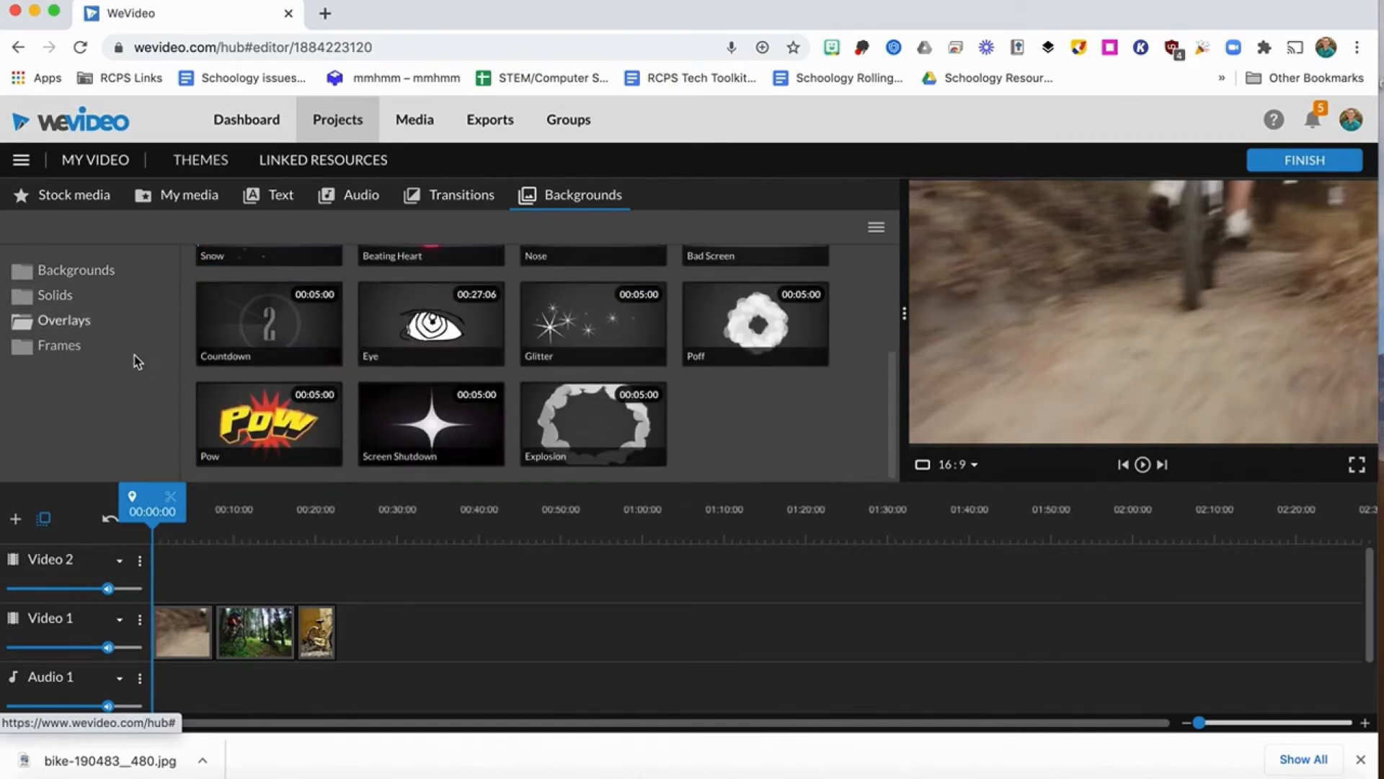
left_click(70, 357)
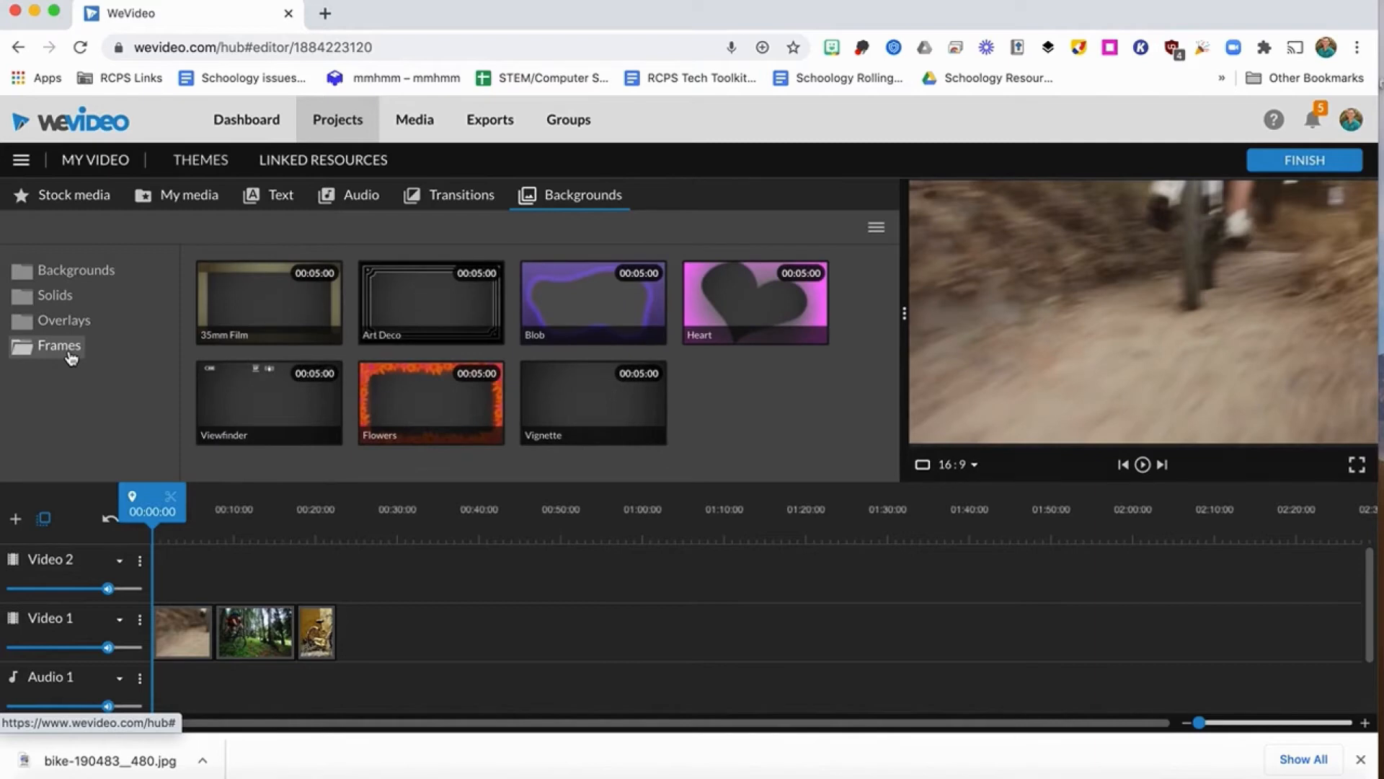
Add the Snow background to Video 1 directly after the imported bicycle image.
left_click(77, 277)
scroll(537, 389, "down", 5)
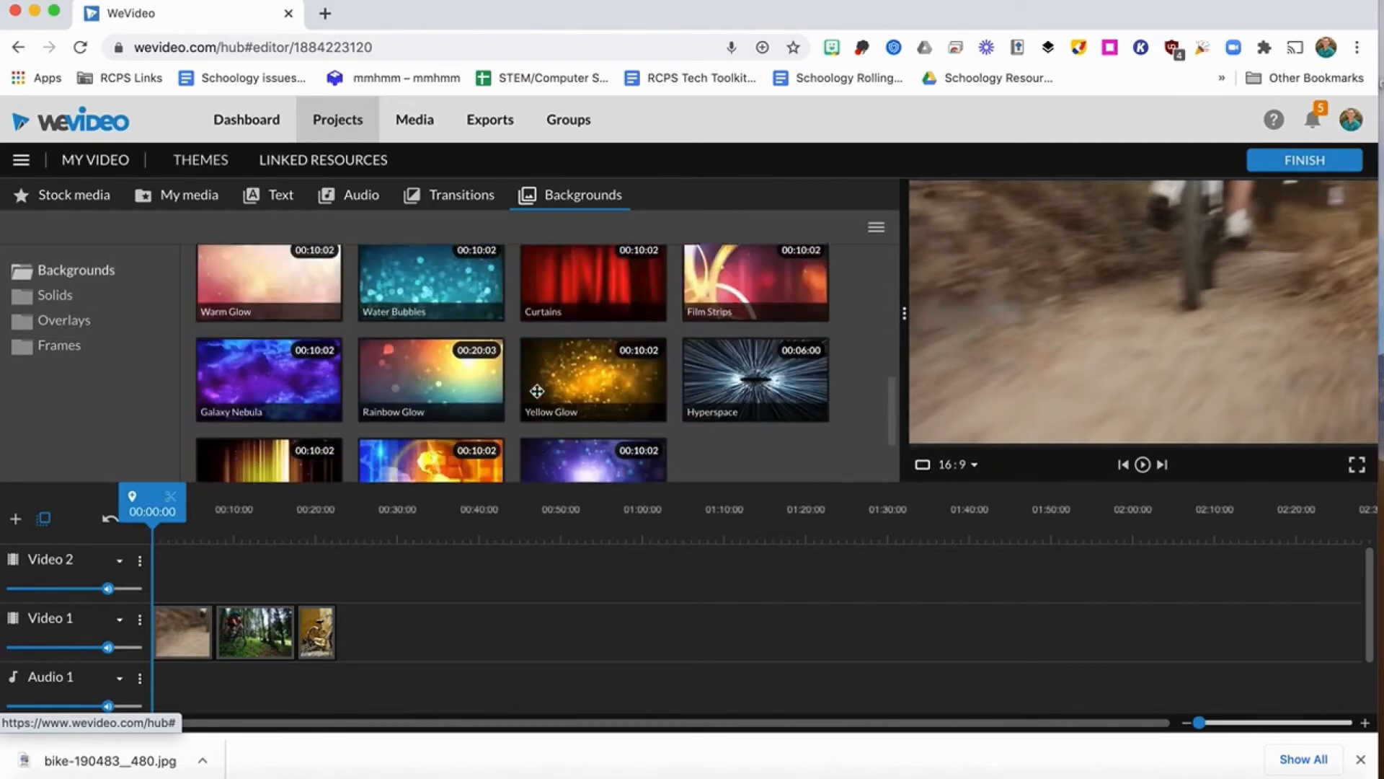
scroll(589, 411, "up", 3)
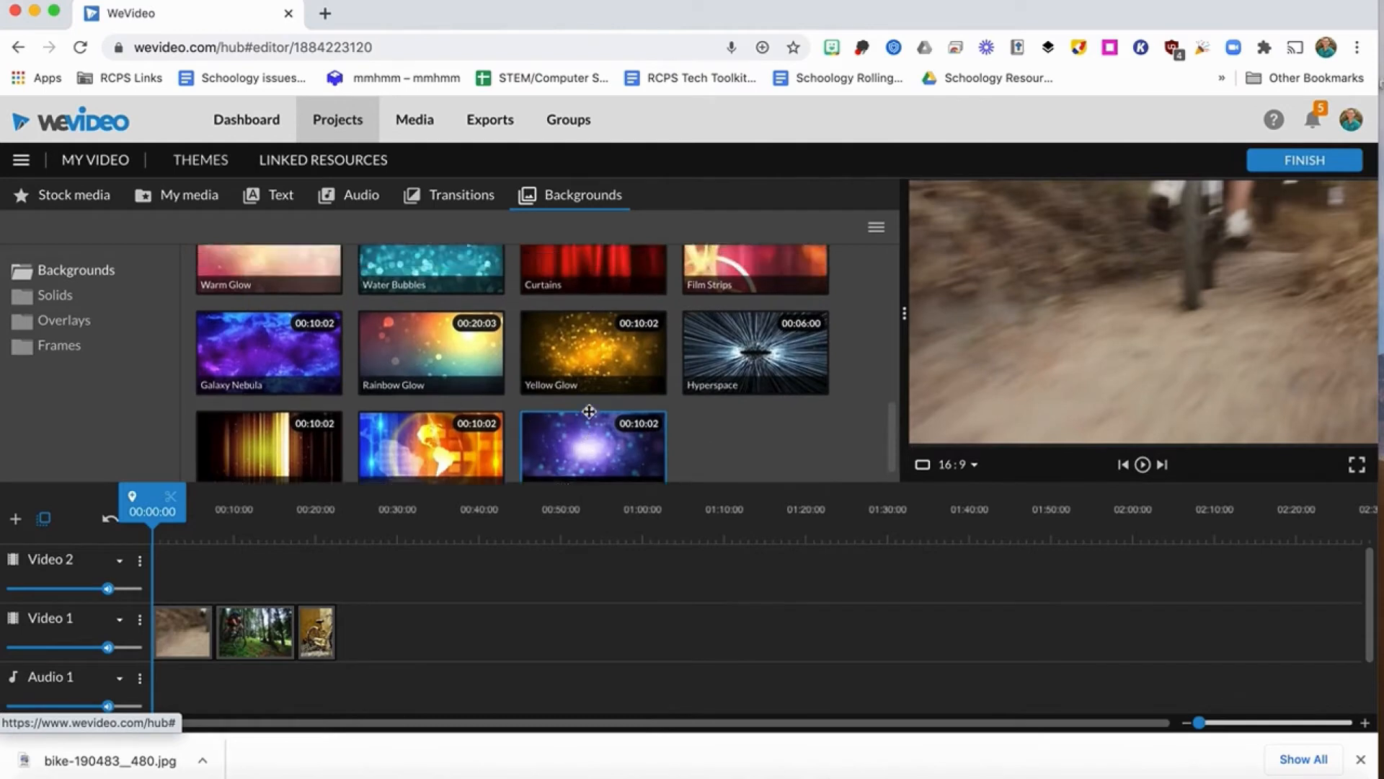
scroll(589, 411, "up", 2)
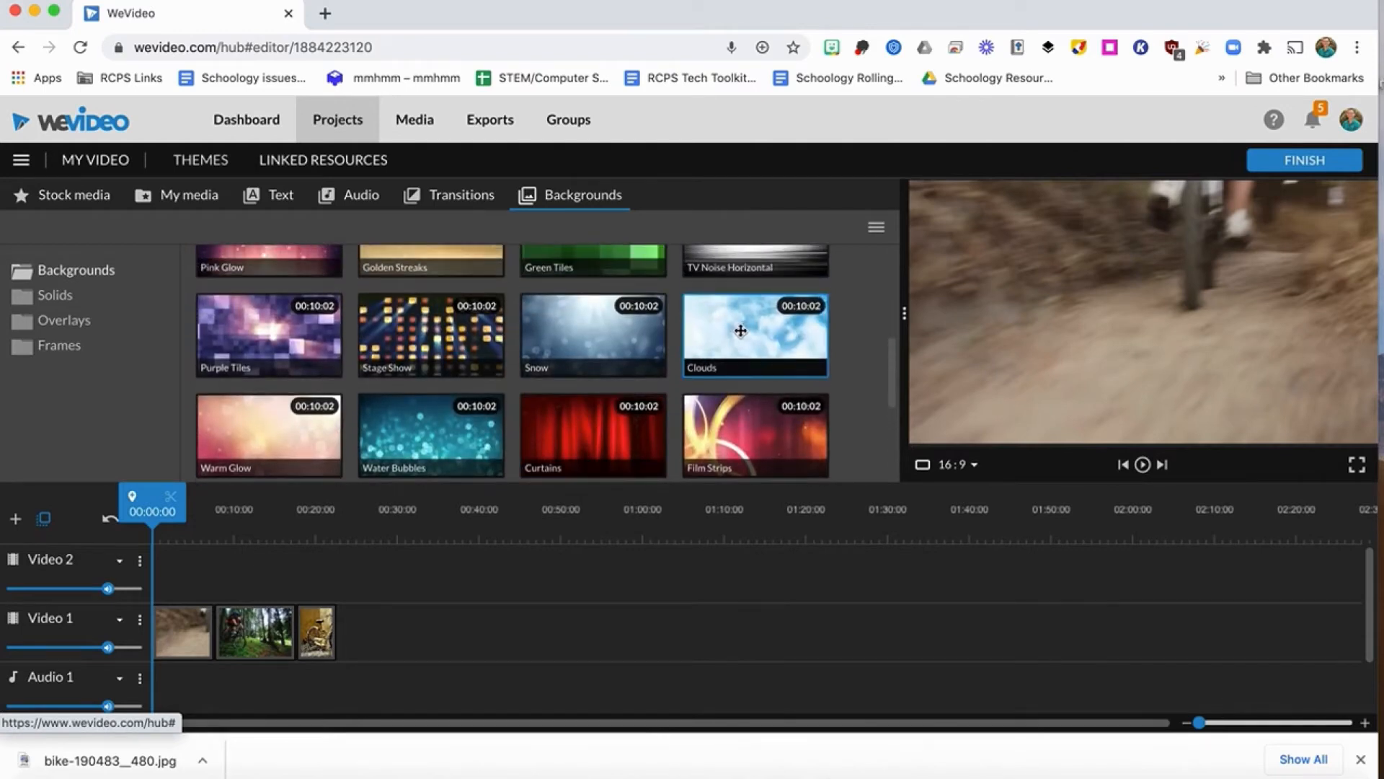
left_click_drag(598, 330, 367, 634)
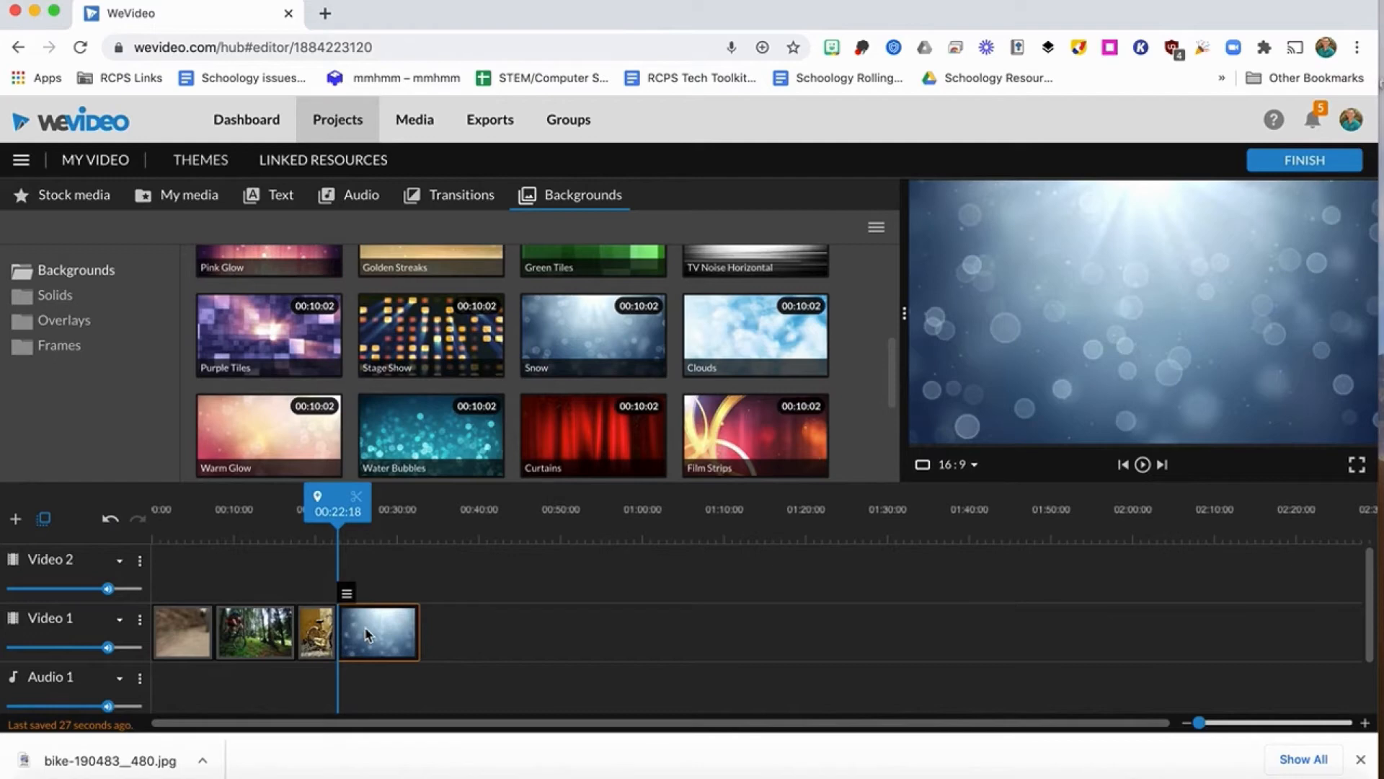
Browse the text templates in the Motion, Static, In season and Callouts categories.
left_click(274, 205)
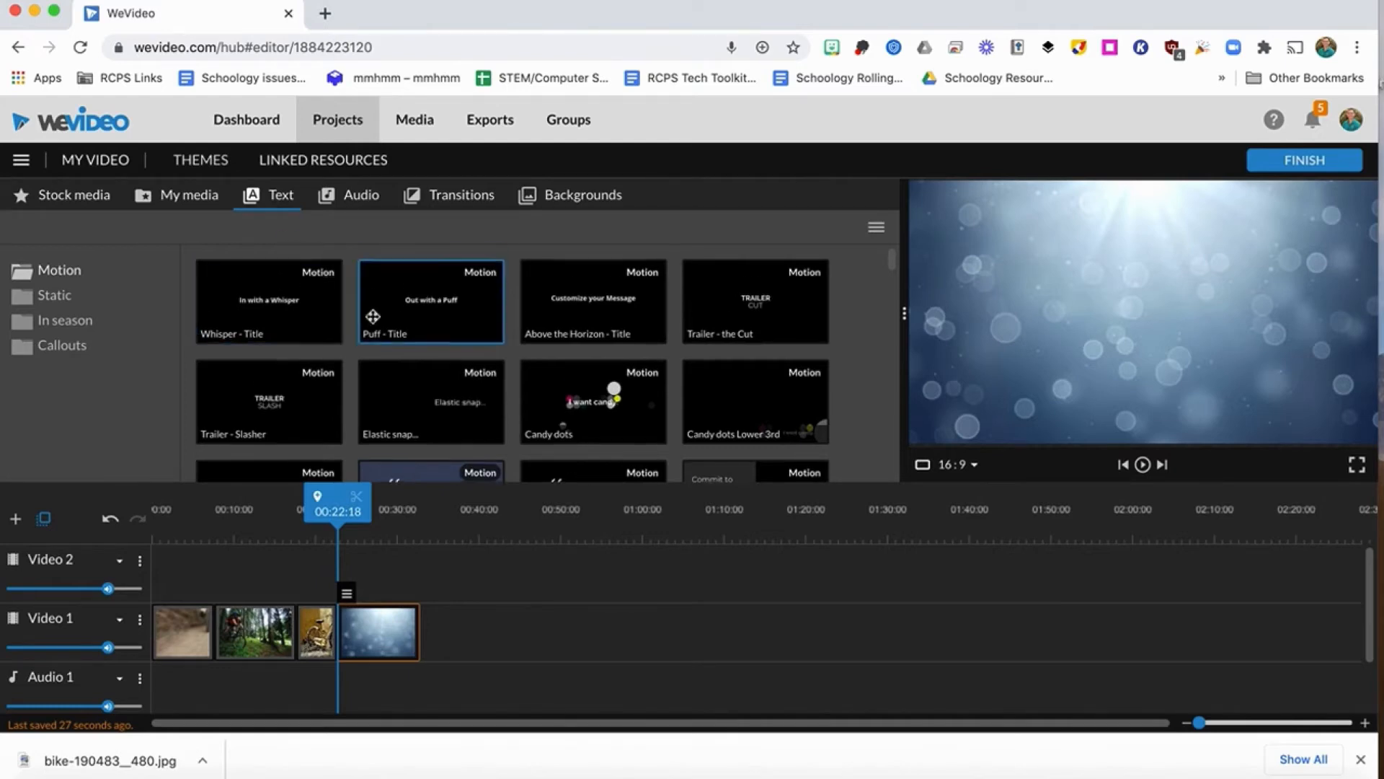
scroll(368, 316, "down", 2)
scroll(372, 316, "down", 10)
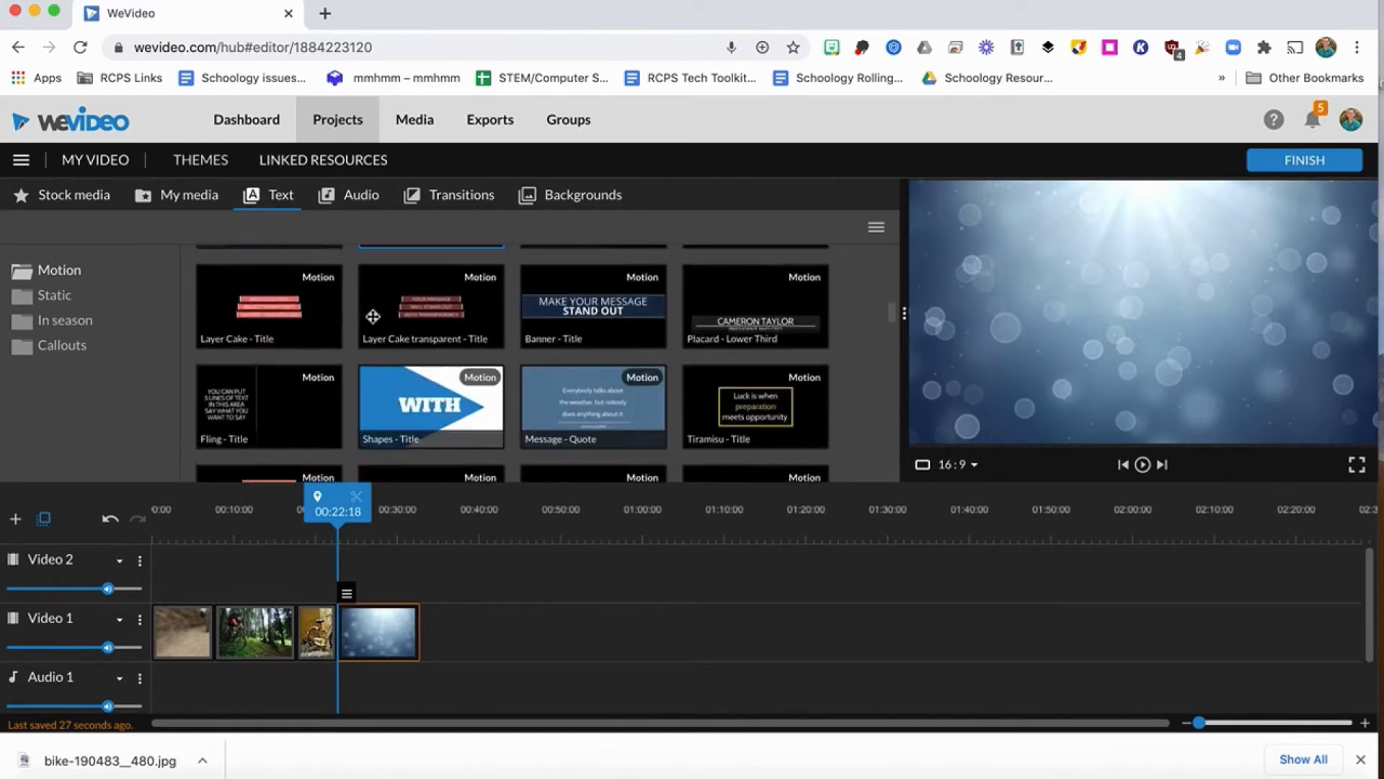
scroll(373, 316, "down", 10)
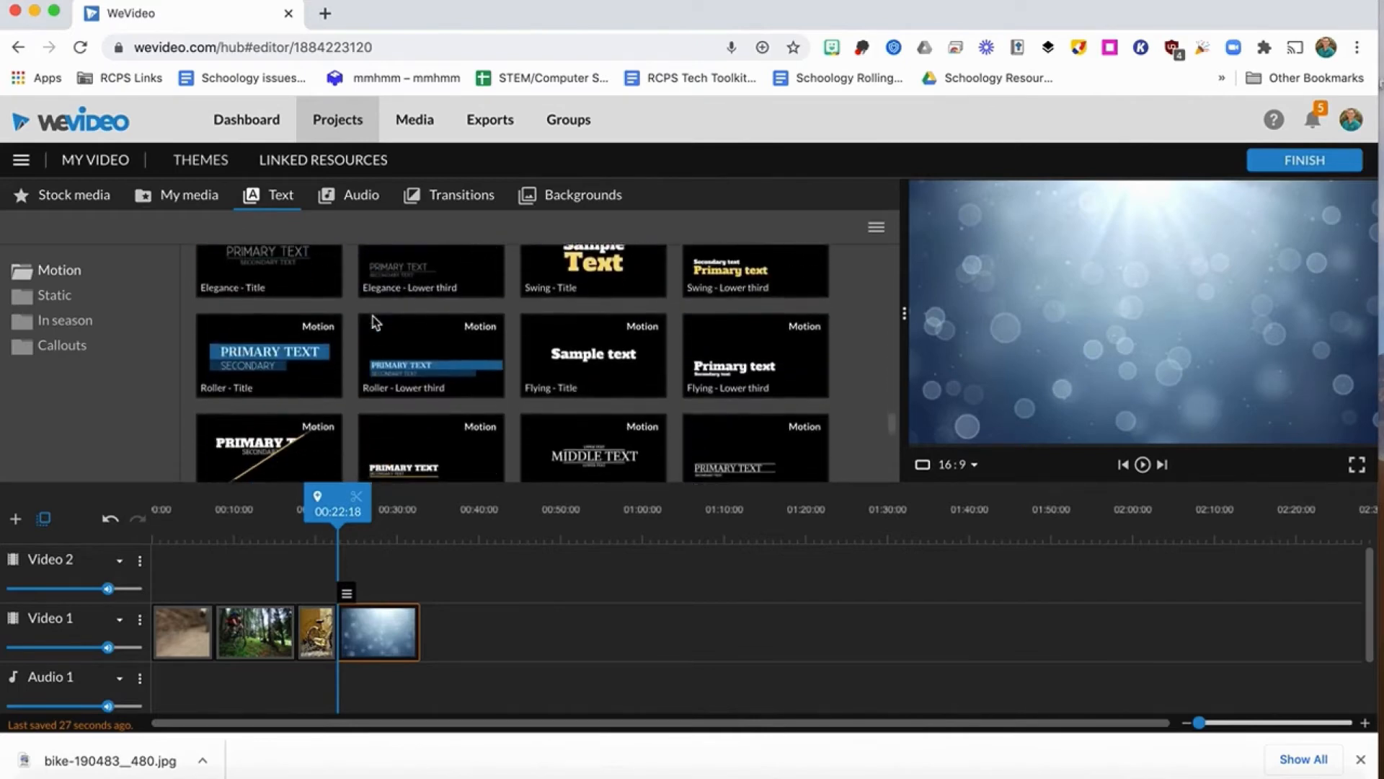
left_click(52, 300)
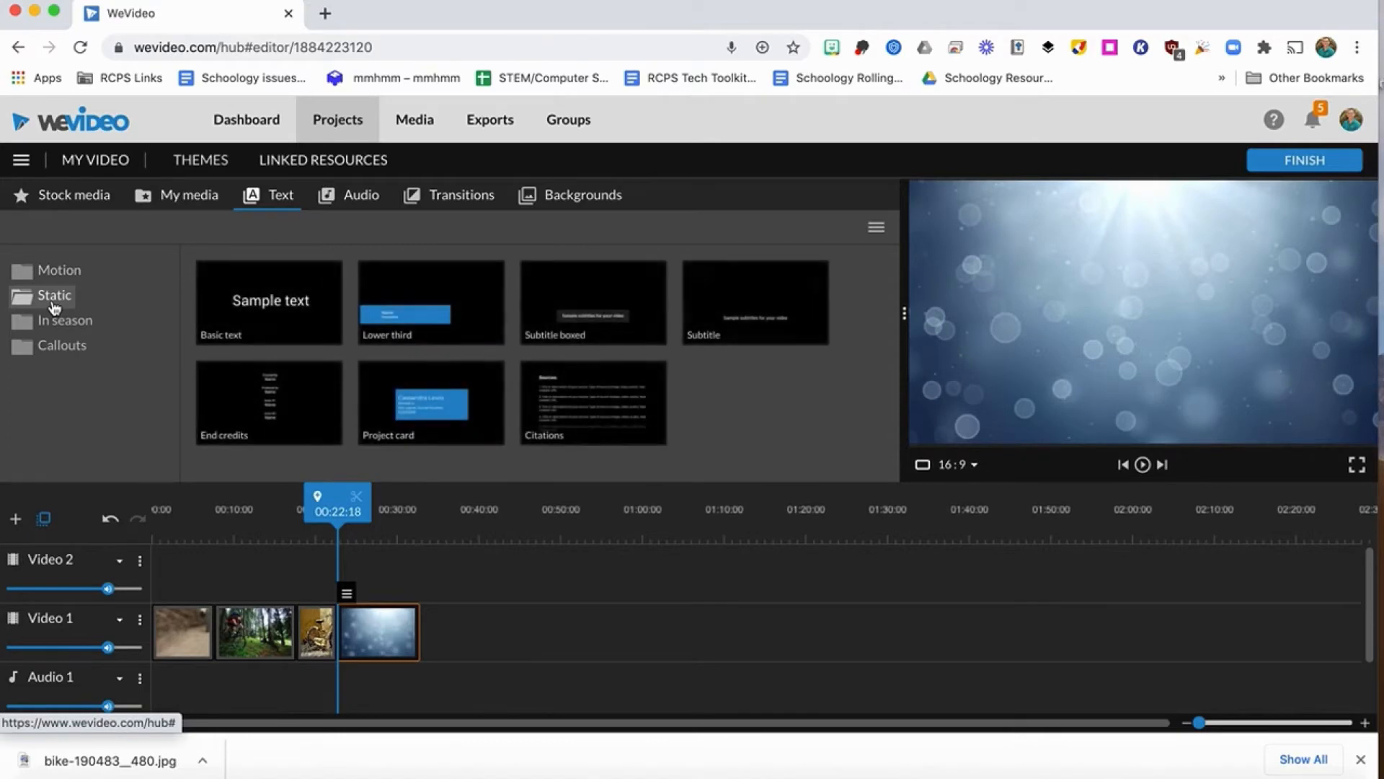
left_click(62, 319)
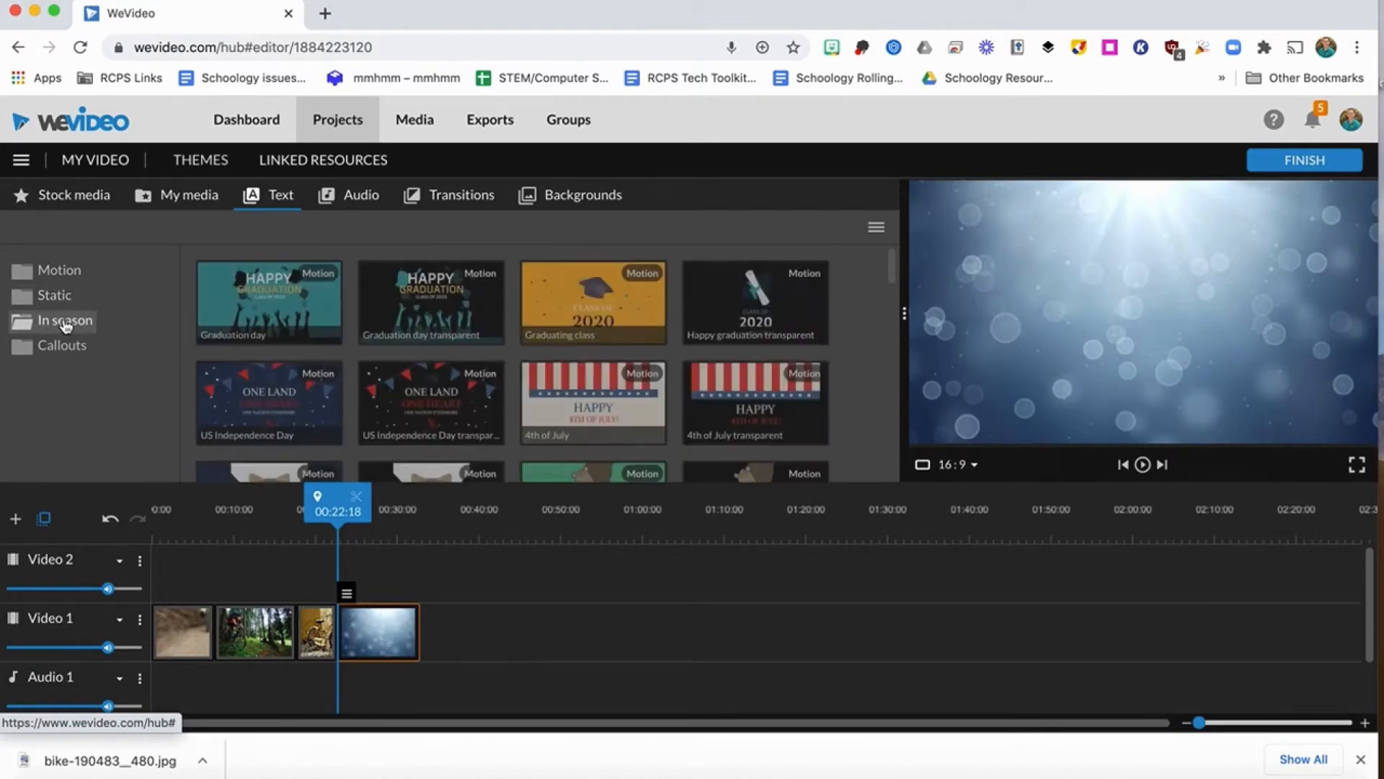
scroll(336, 389, "down", 5)
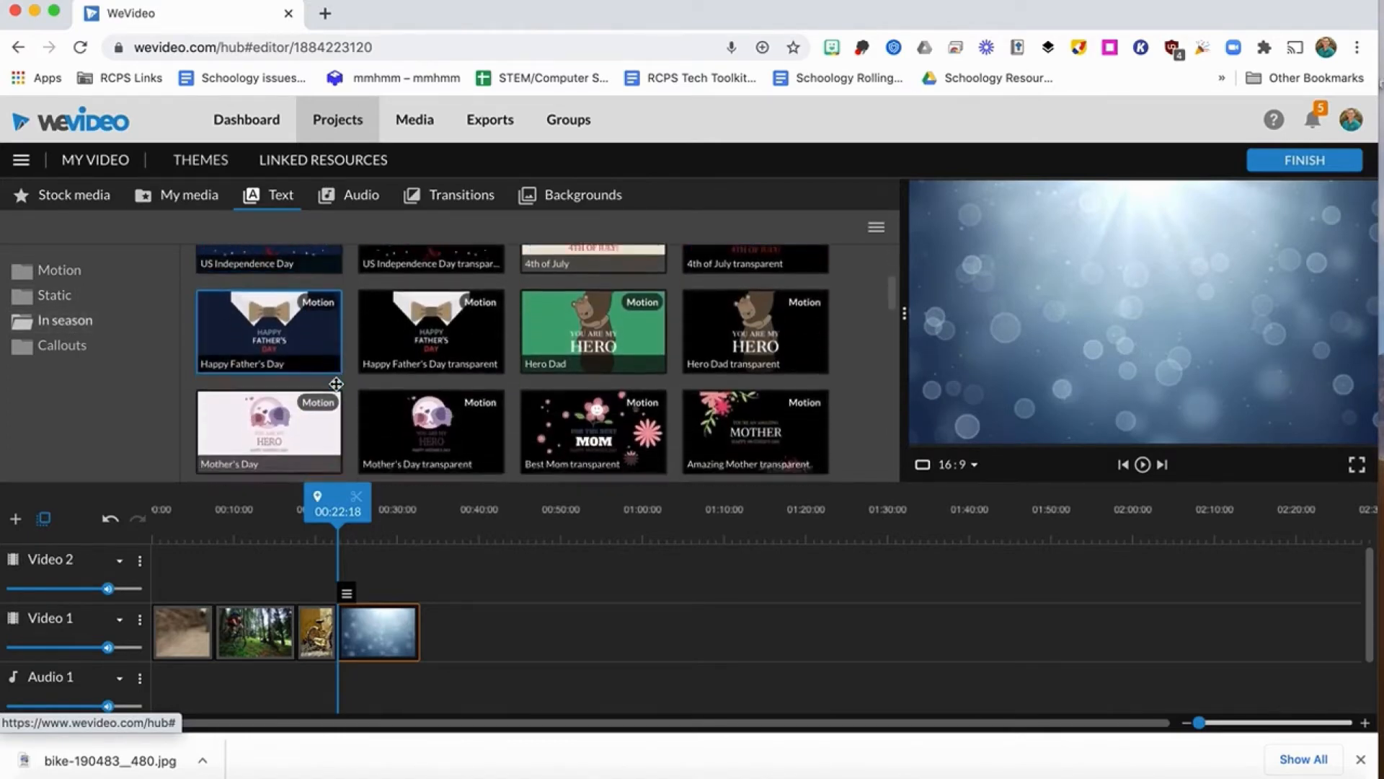
scroll(337, 390, "down", 10)
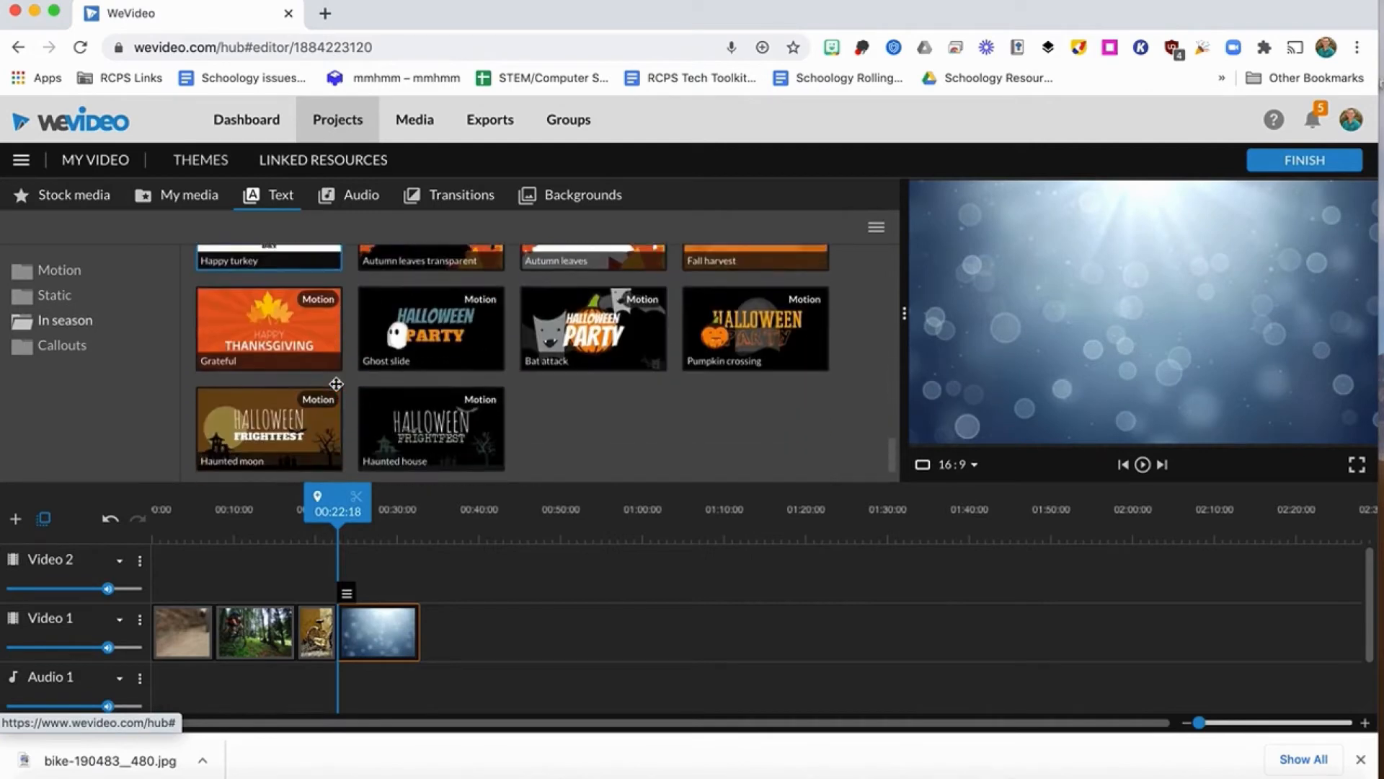
left_click(70, 350)
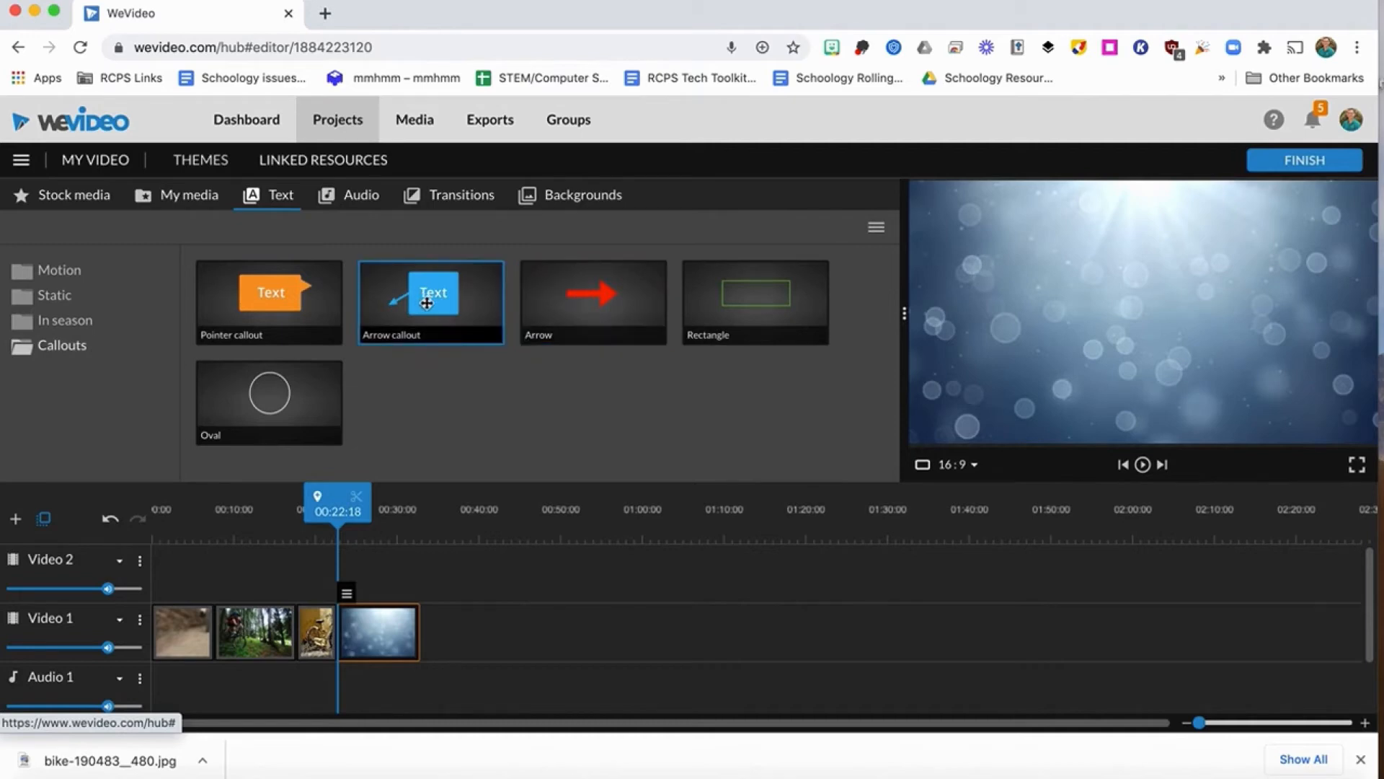
Add an Arrow callout to Video 2 above the mountain biker clip and replace its text with the rider's first name and "on bike".
left_click_drag(433, 300, 242, 568)
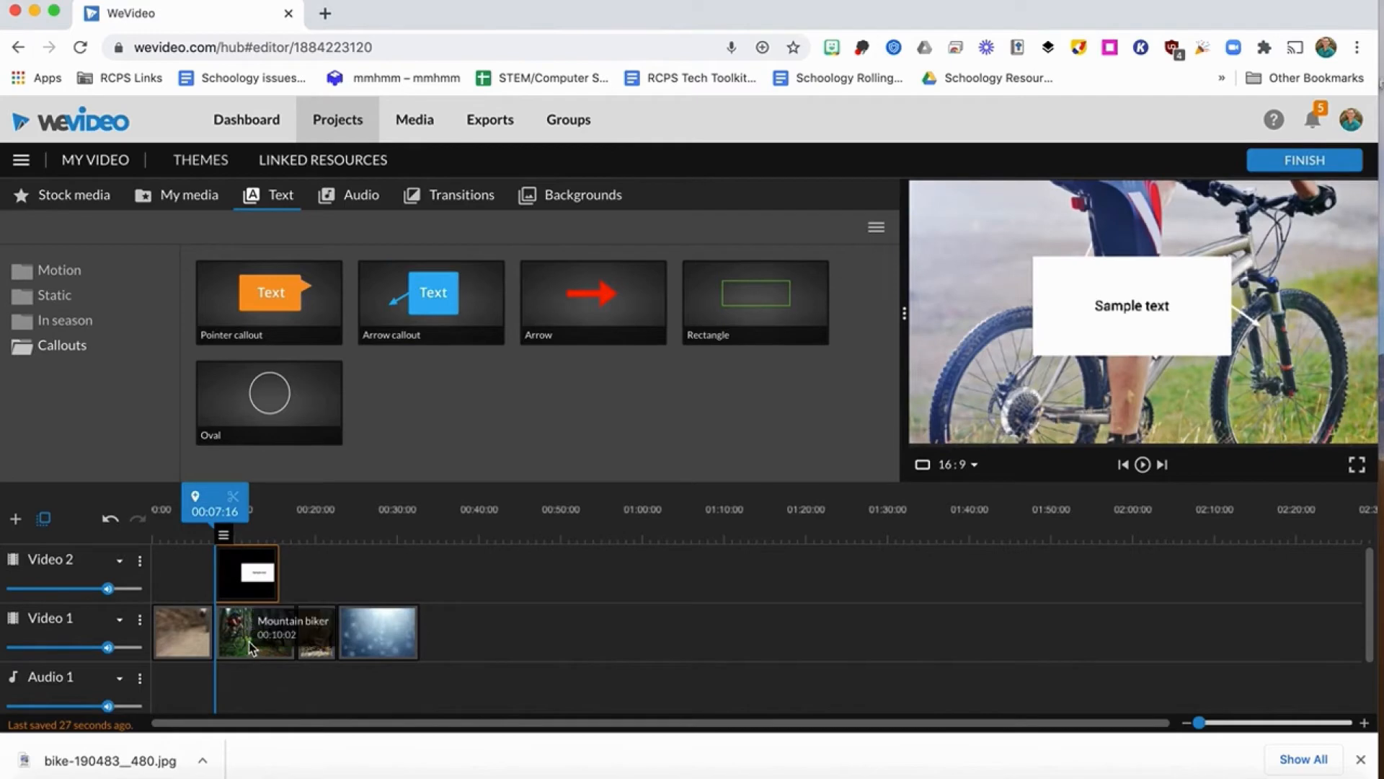
double_click(252, 584)
left_click_drag(115, 290, 2, 285)
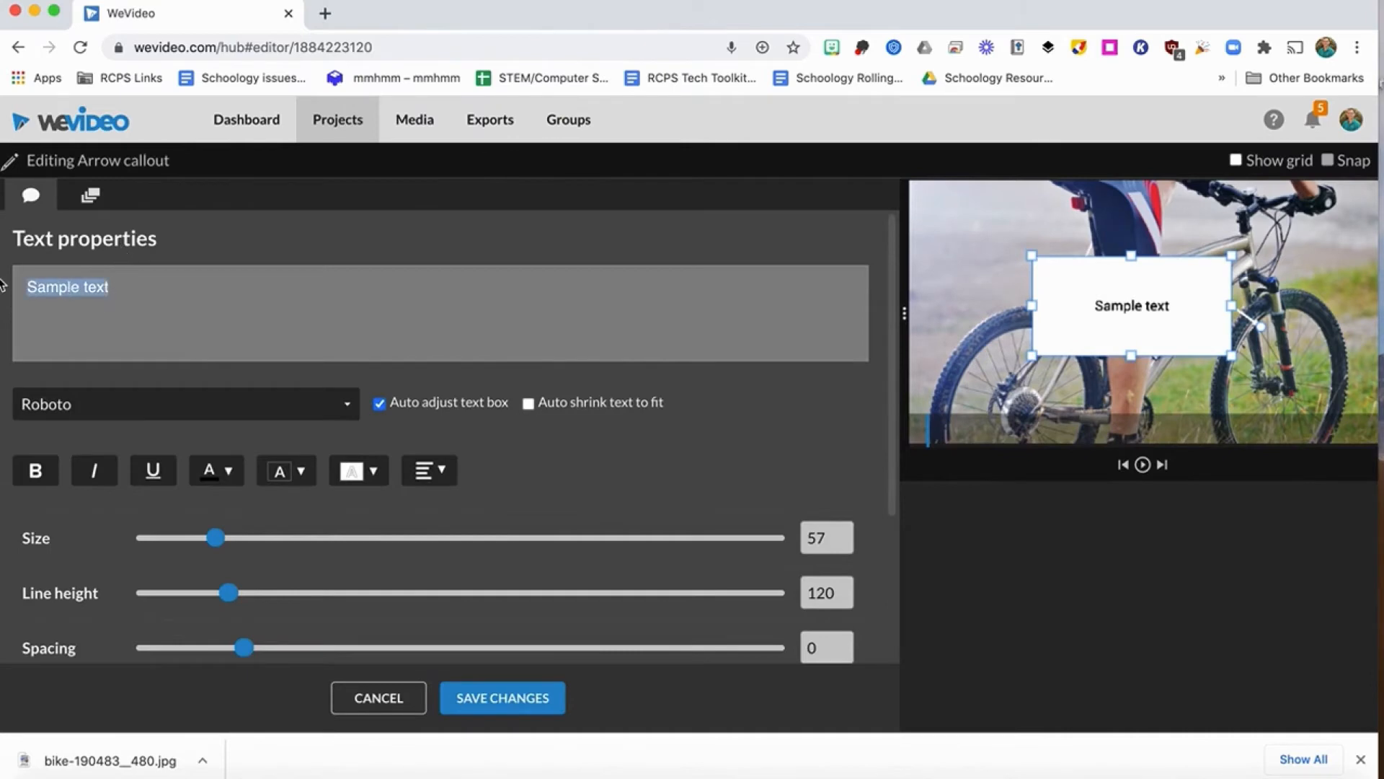
type("Obe on bike")
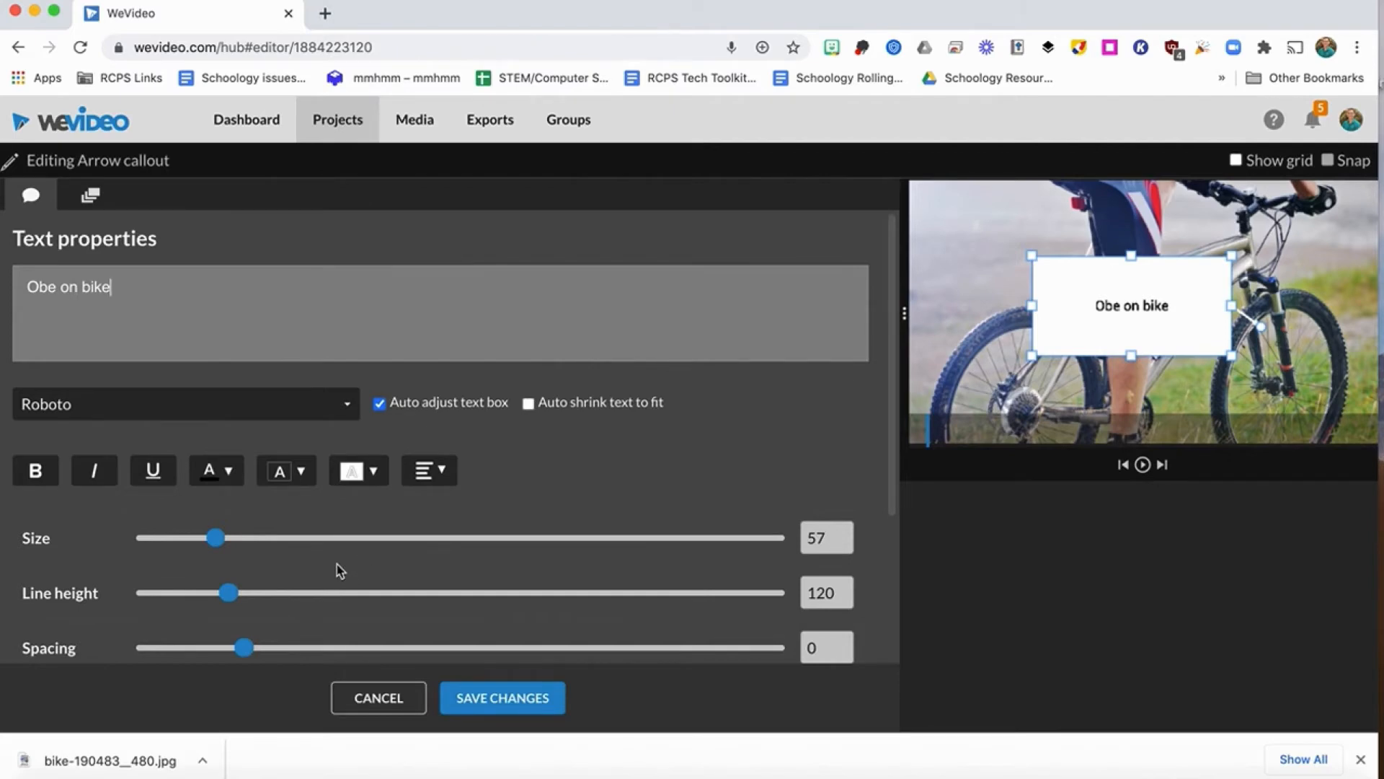
Animate the arrow callout from a lower start position up to its original end position, save the changes and preview the motion.
left_click(90, 198)
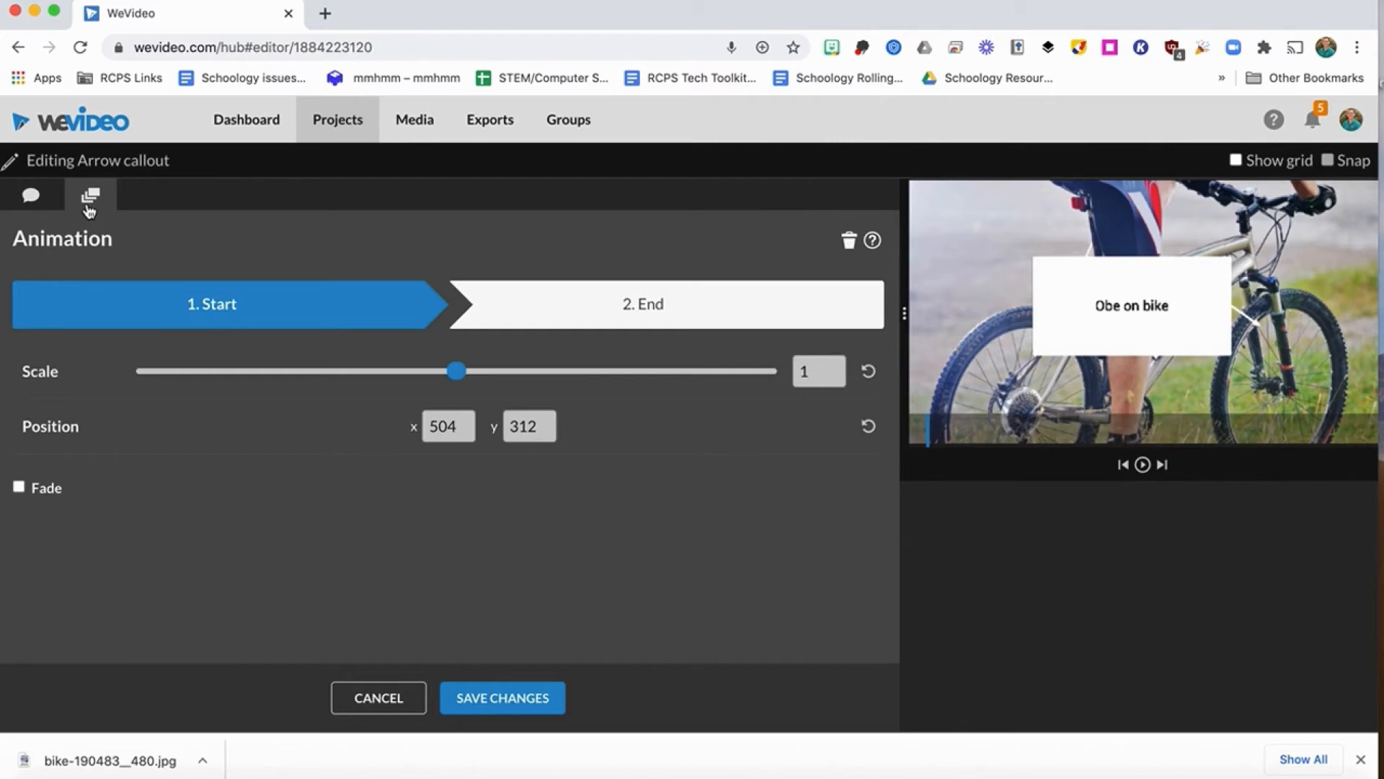
left_click_drag(1115, 275, 1131, 362)
left_click(641, 310)
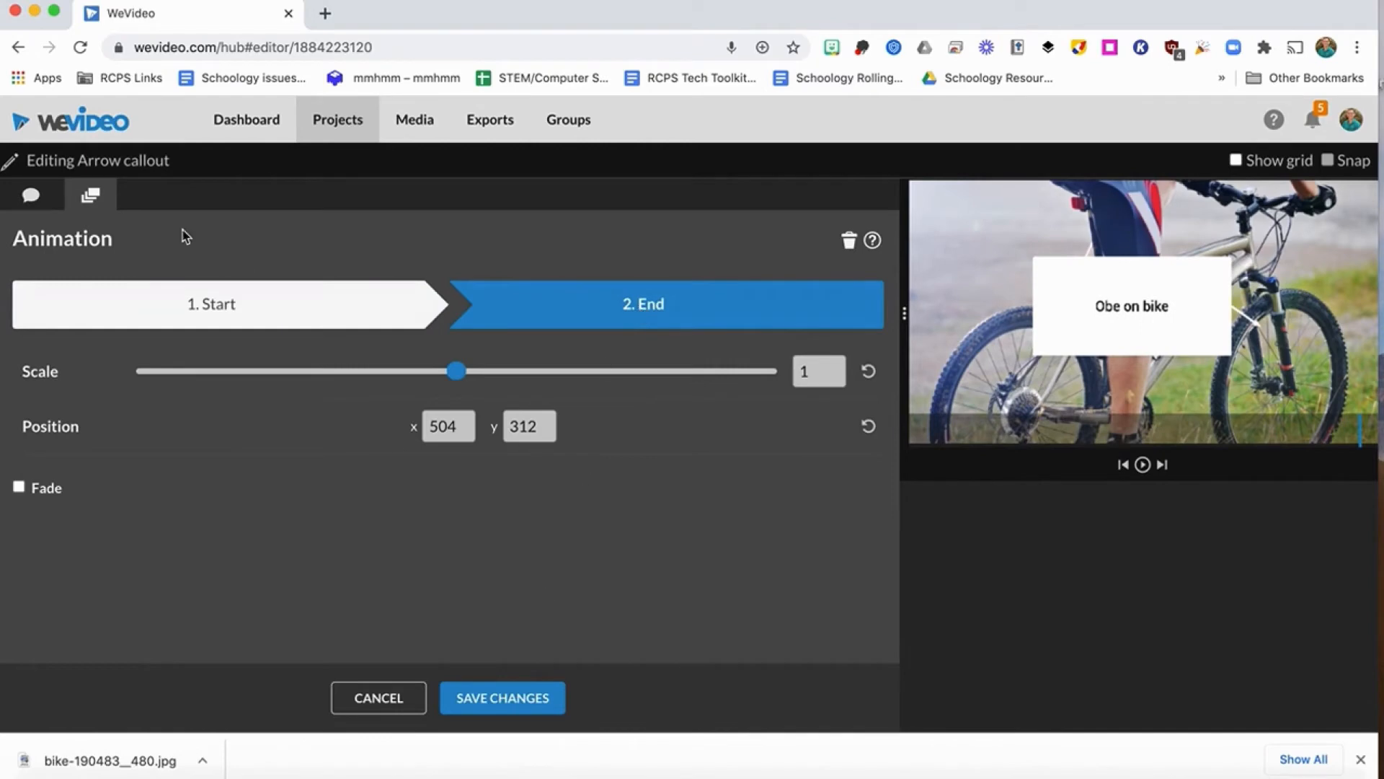
left_click(37, 198)
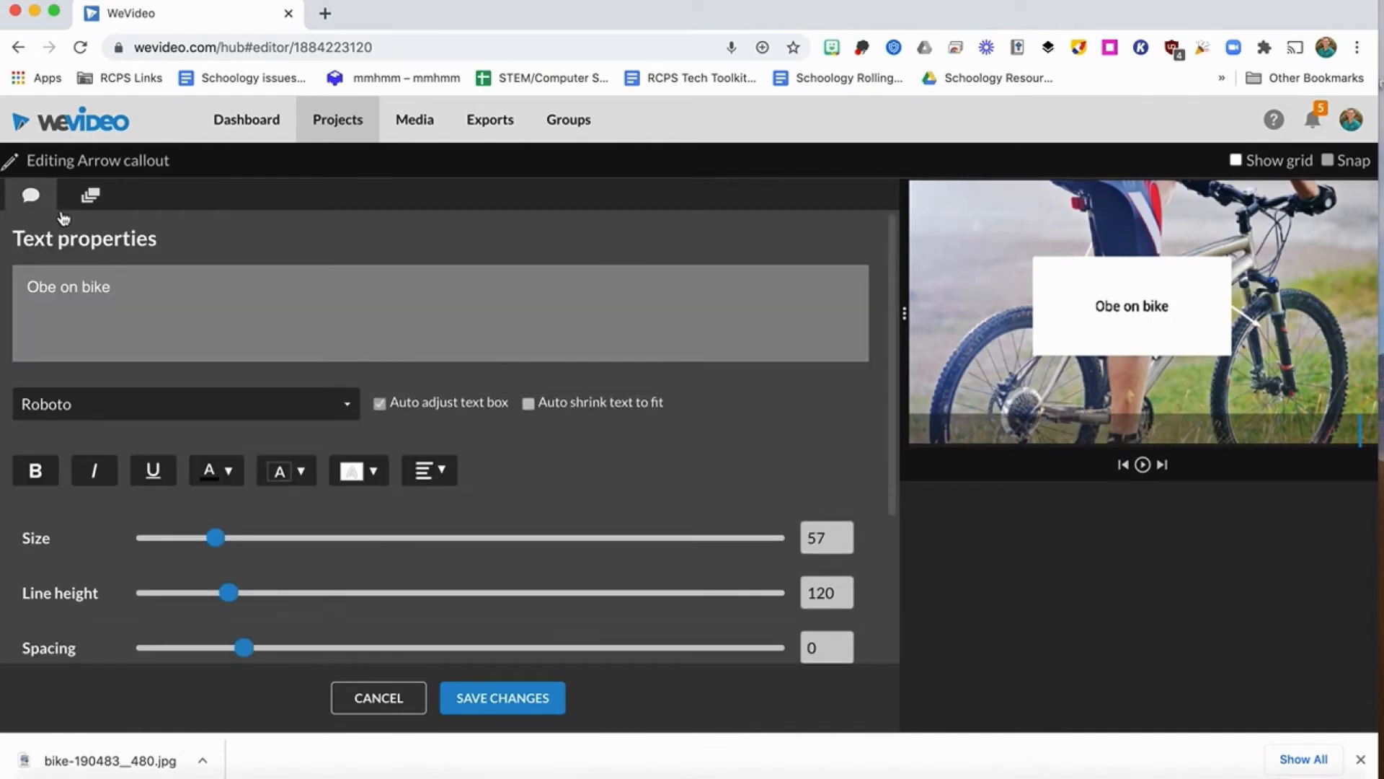
left_click(525, 700)
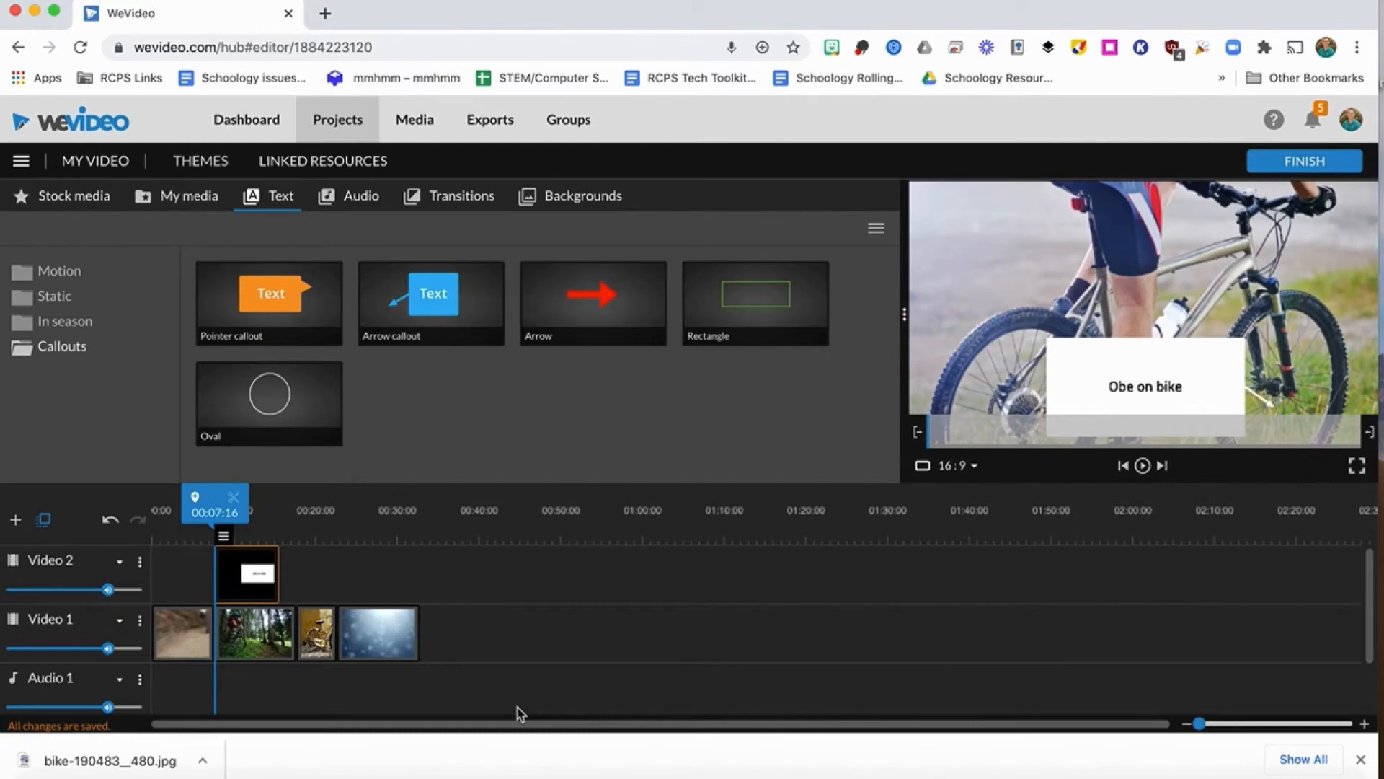
key("space")
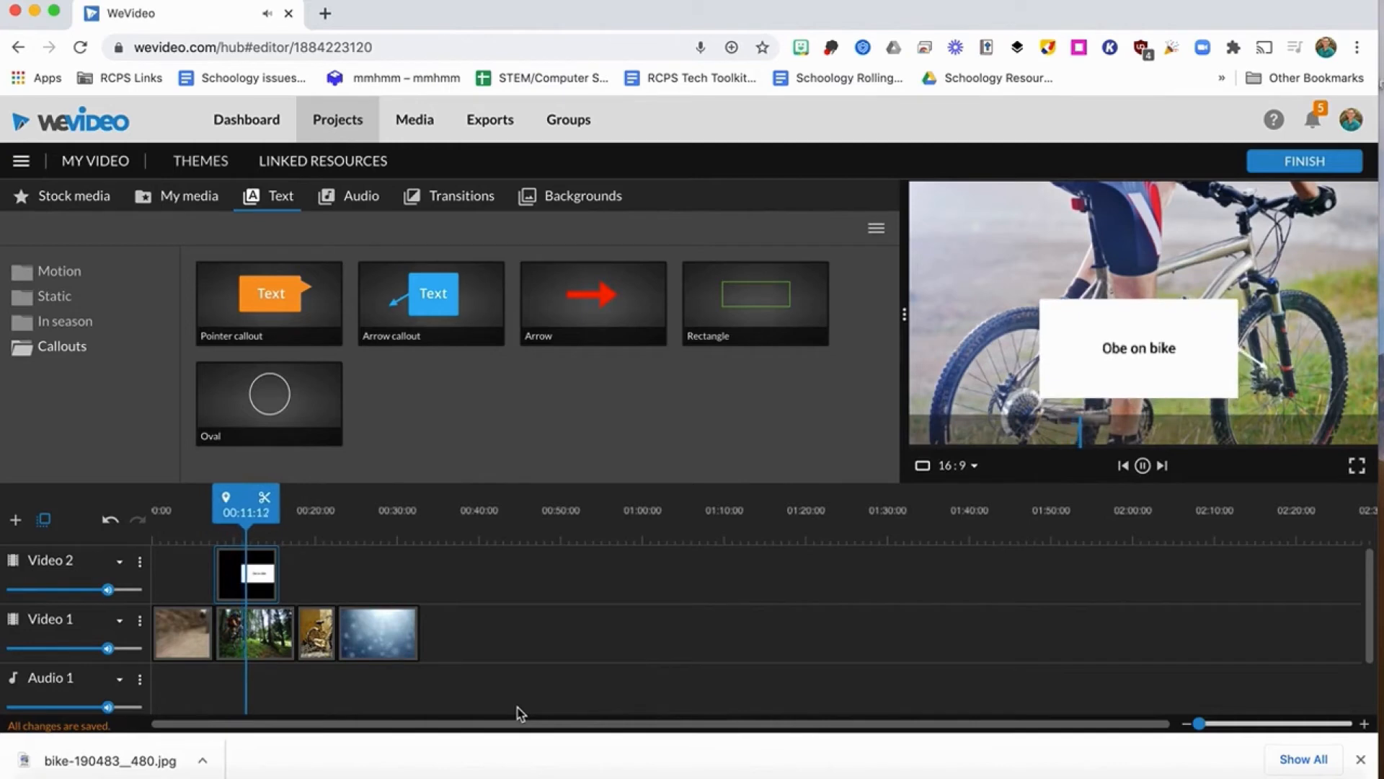
key("space")
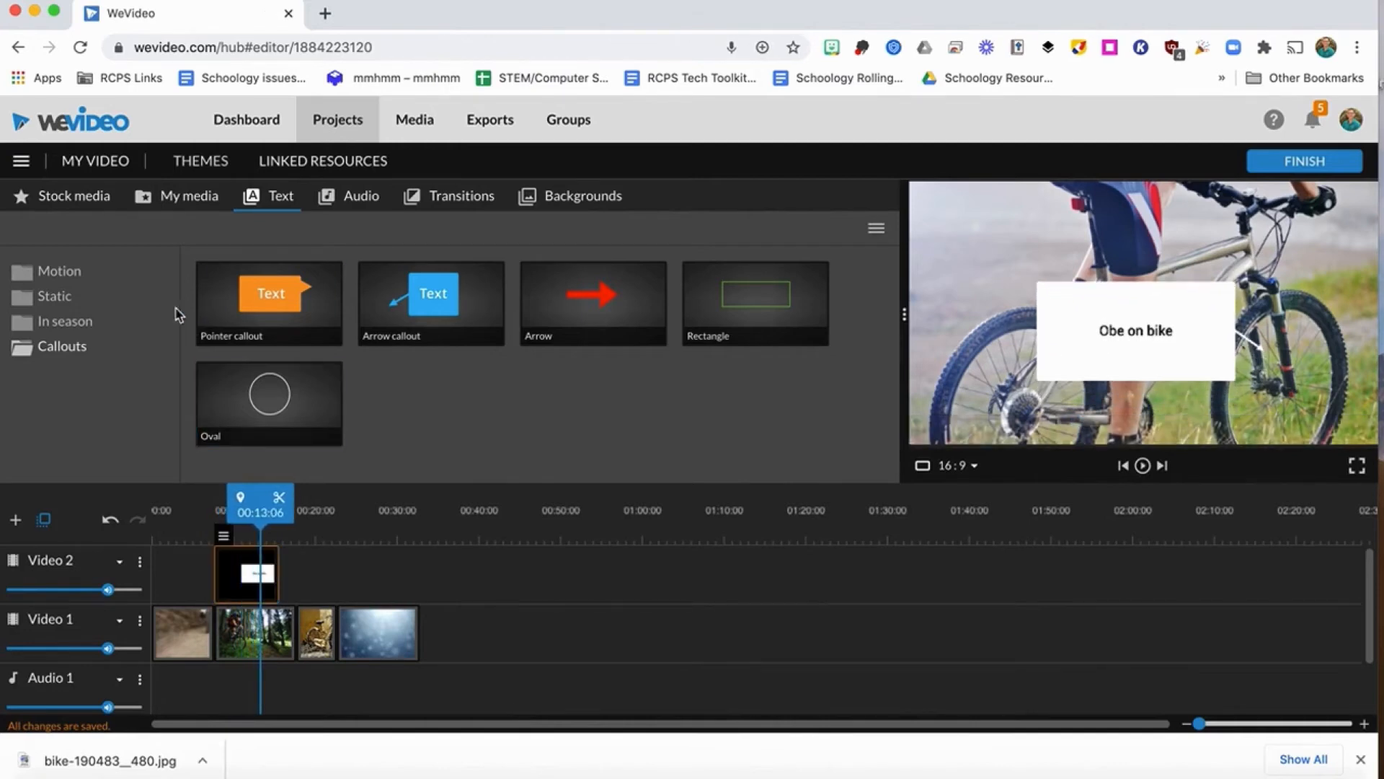
Add the Whisper - Title motion text after the Snow background in Video 1 with the text "I love biking in VA!" and save it.
left_click(69, 275)
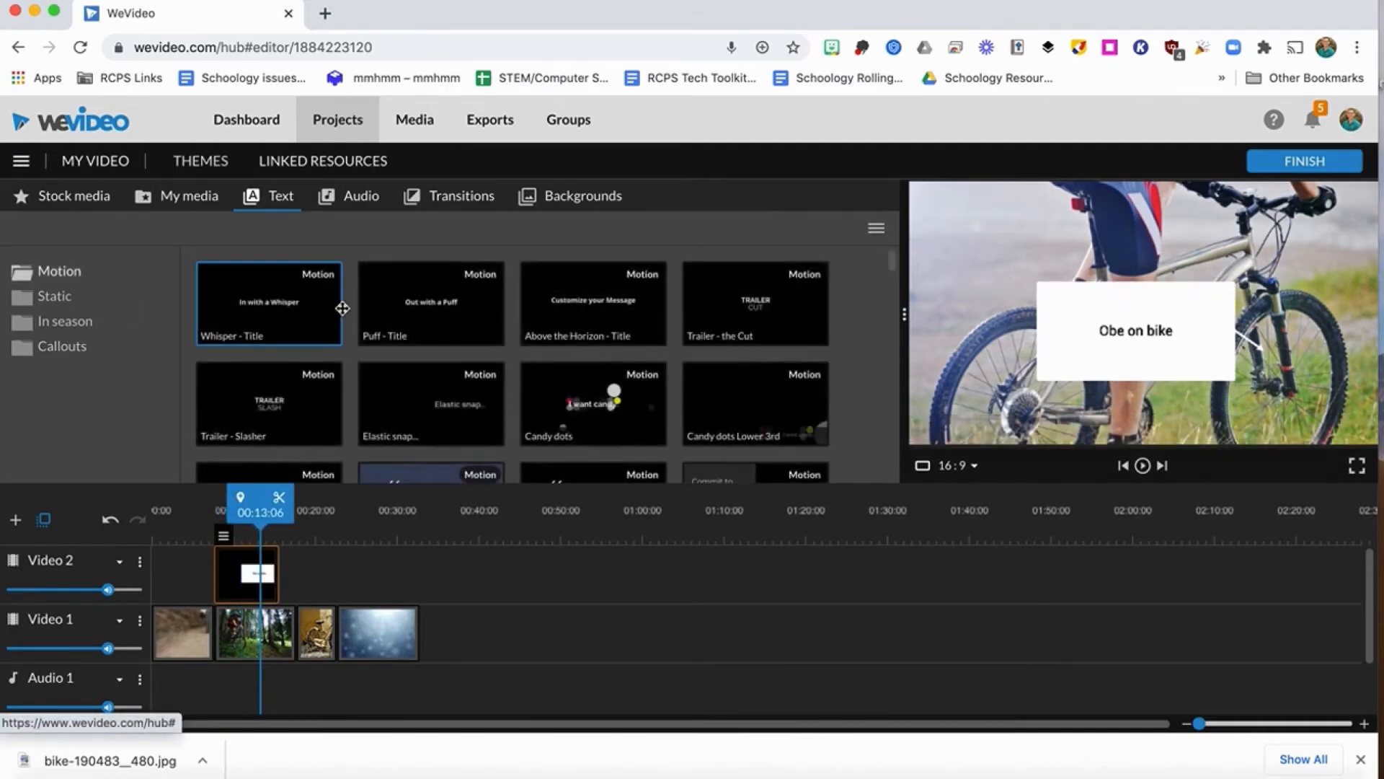
left_click_drag(295, 310, 443, 630)
double_click(442, 638)
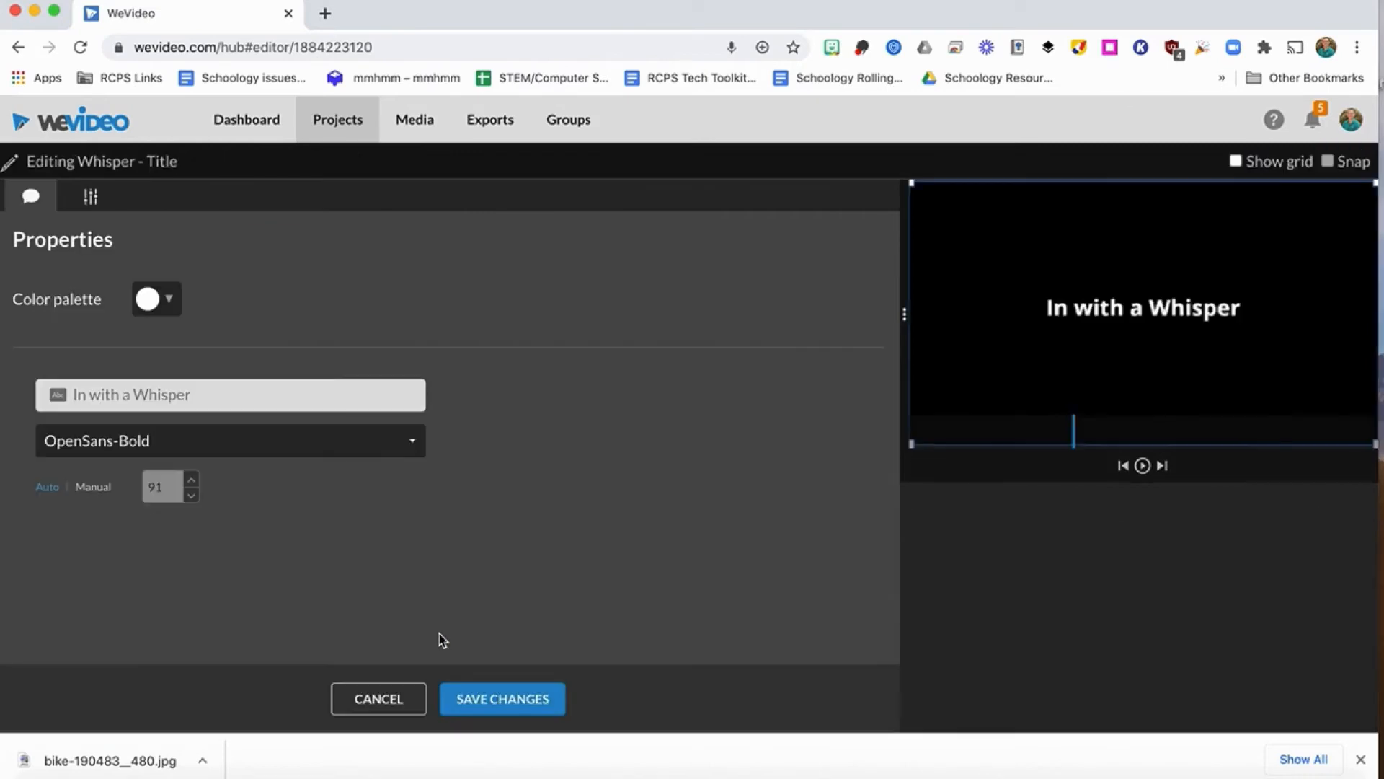
left_click(202, 393)
type("I love biking in VA!")
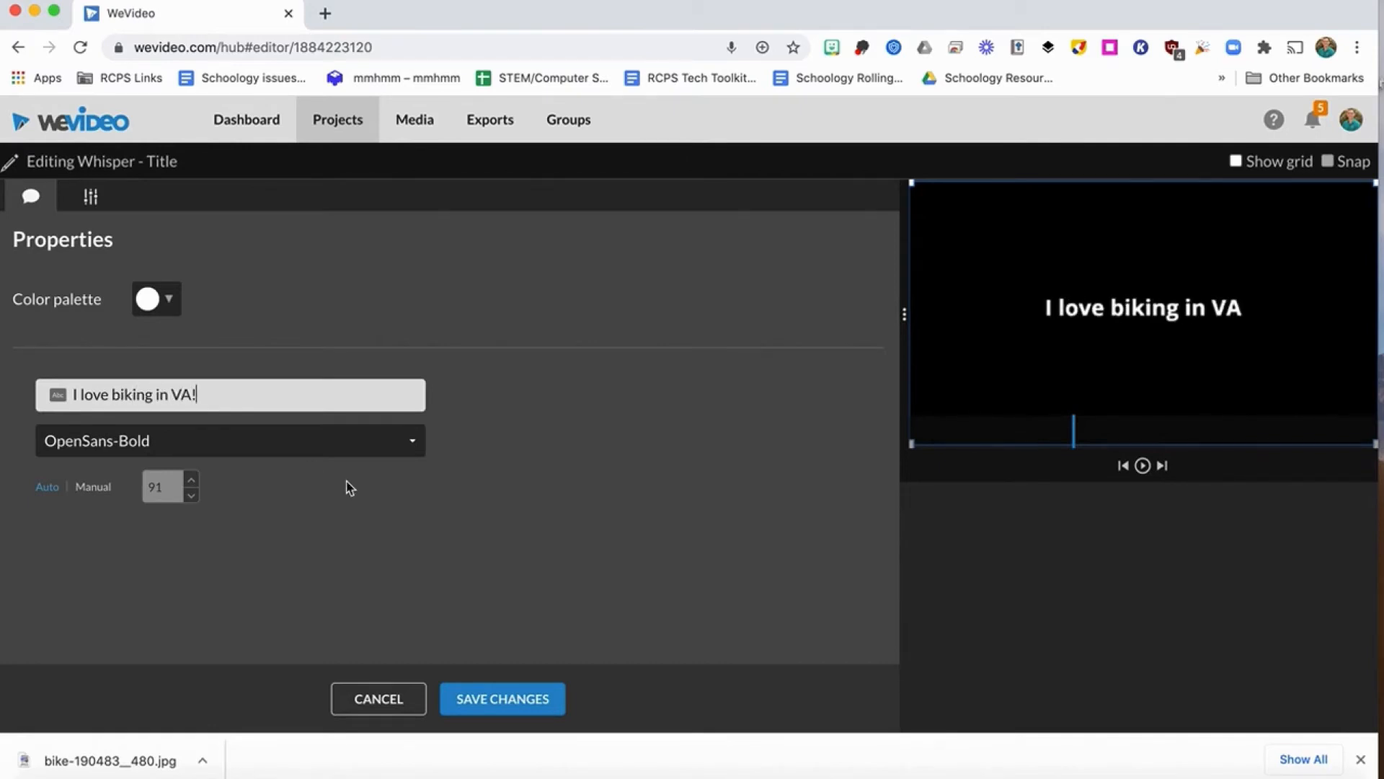
left_click(482, 699)
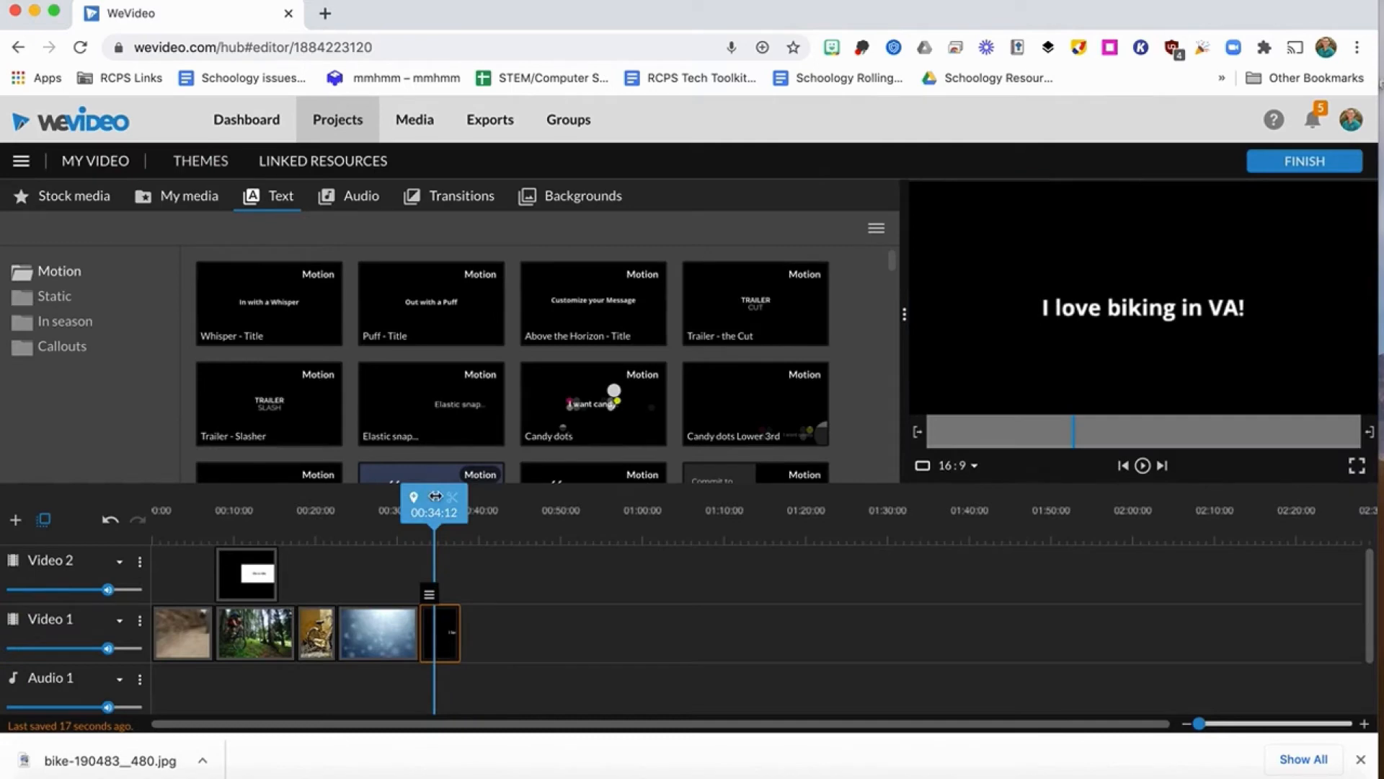
mouse_move(435, 496)
left_mouse_down()
mouse_move(405, 496)
mouse_move(452, 496)
left_mouse_up()
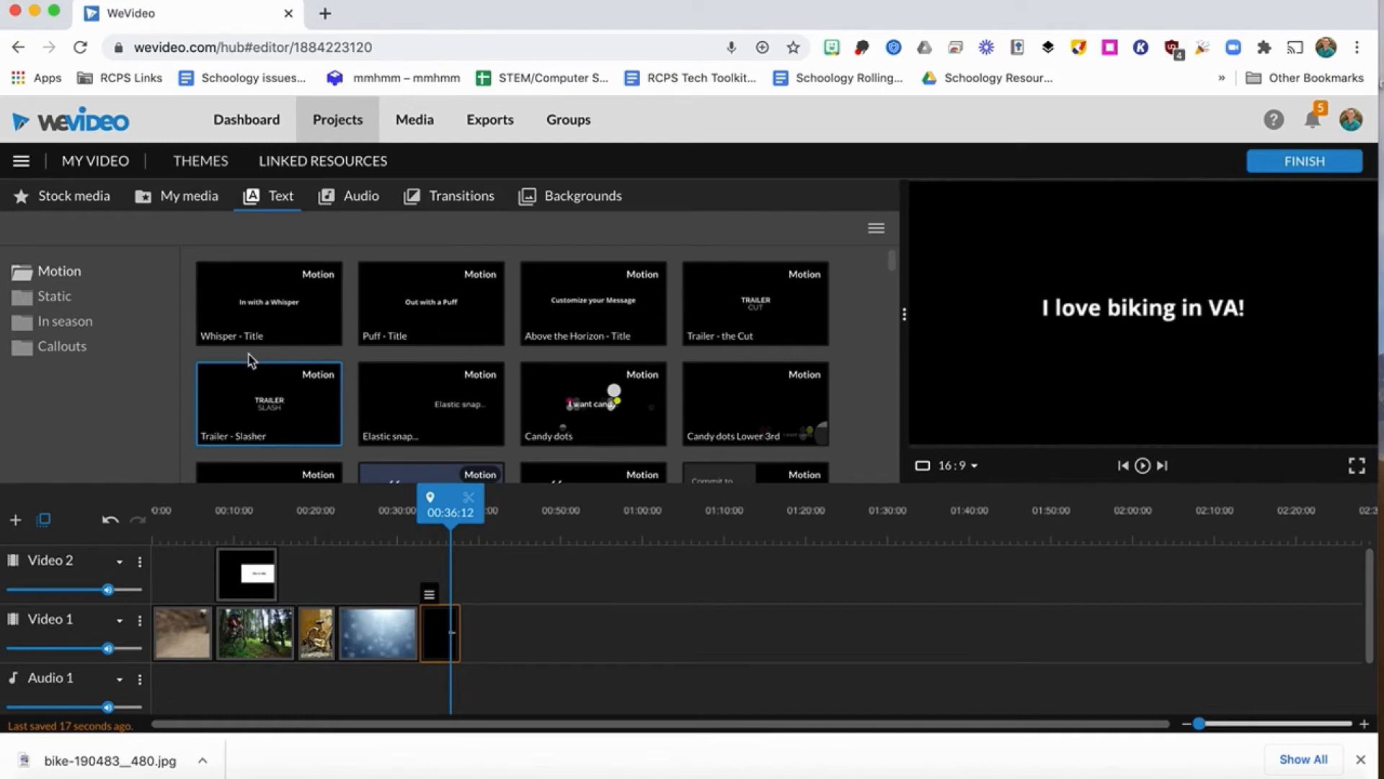
Add the static End credits text after the title in Video 1 and enter the director's name under "Directed by".
left_click(62, 306)
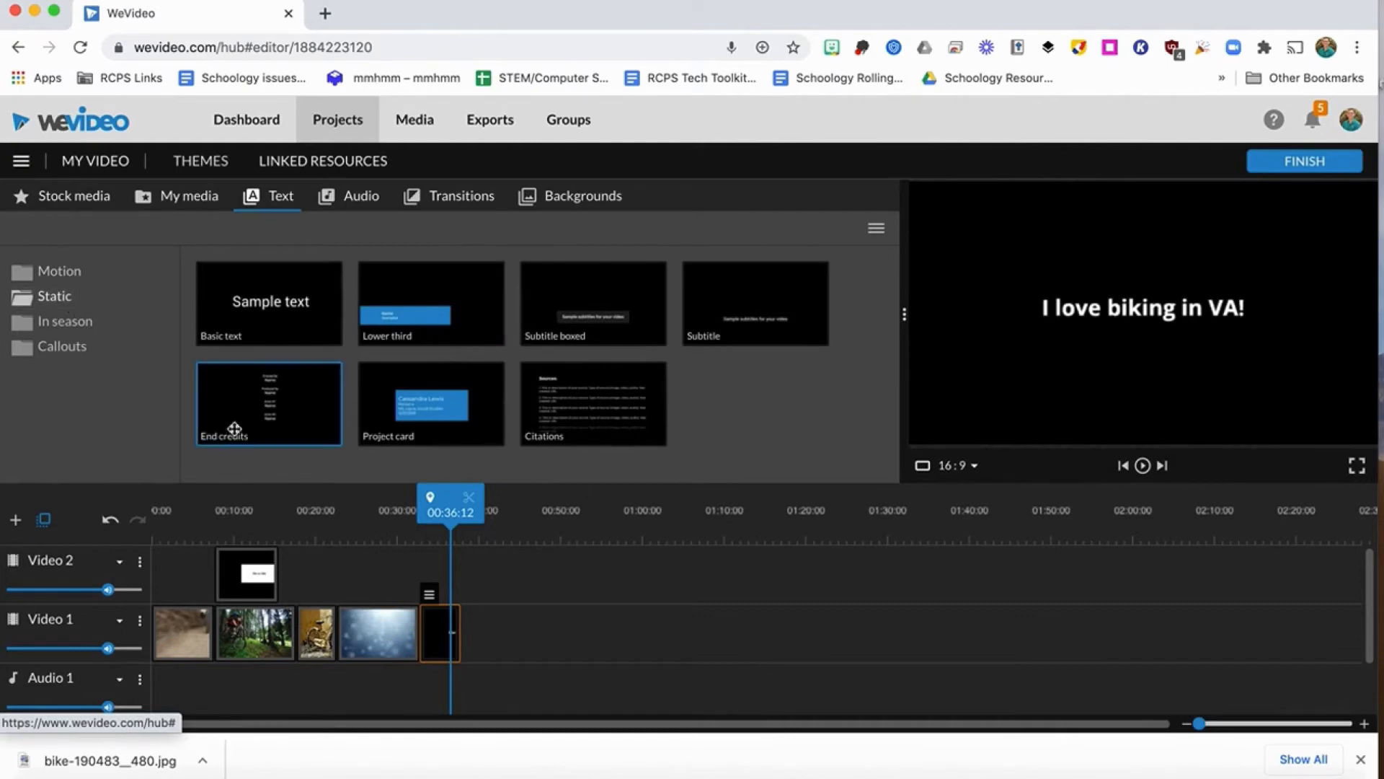
left_click_drag(265, 404, 492, 629)
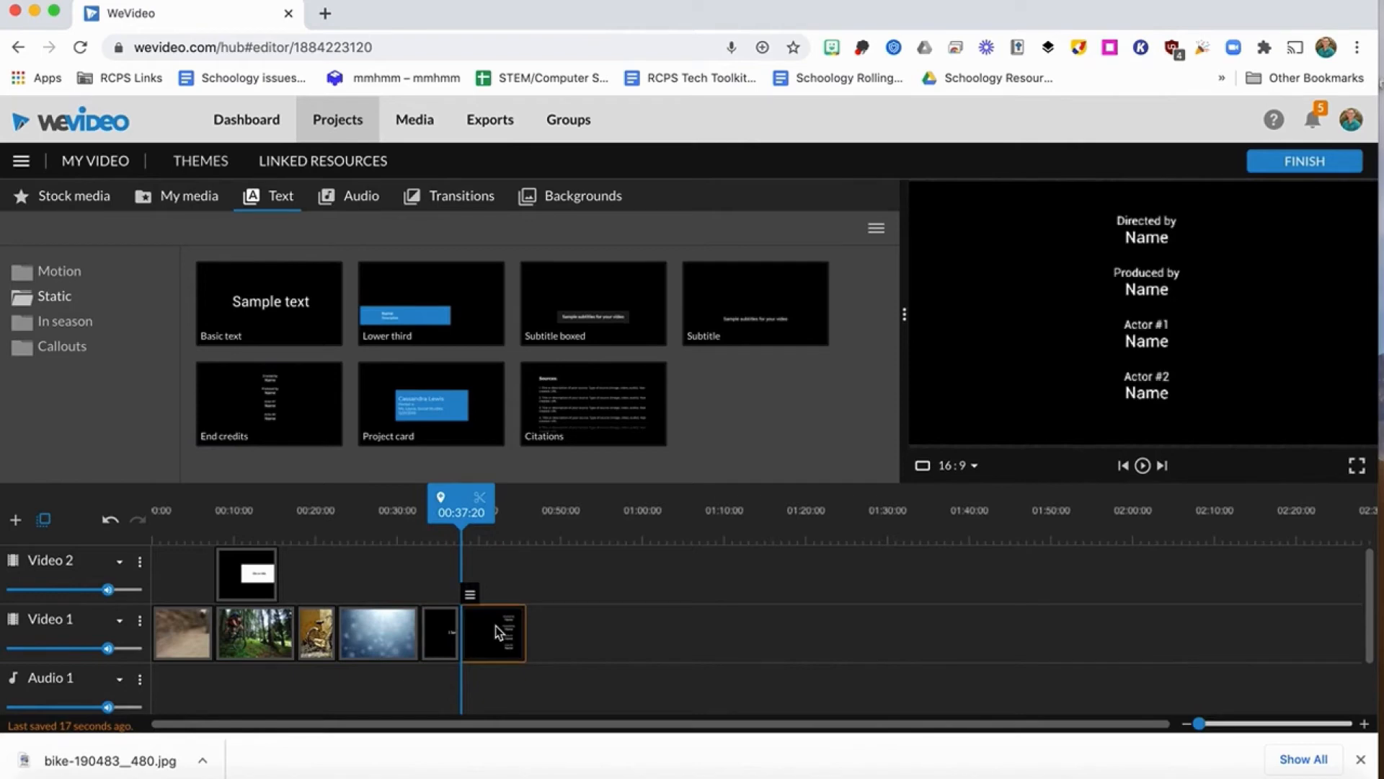
double_click(496, 633)
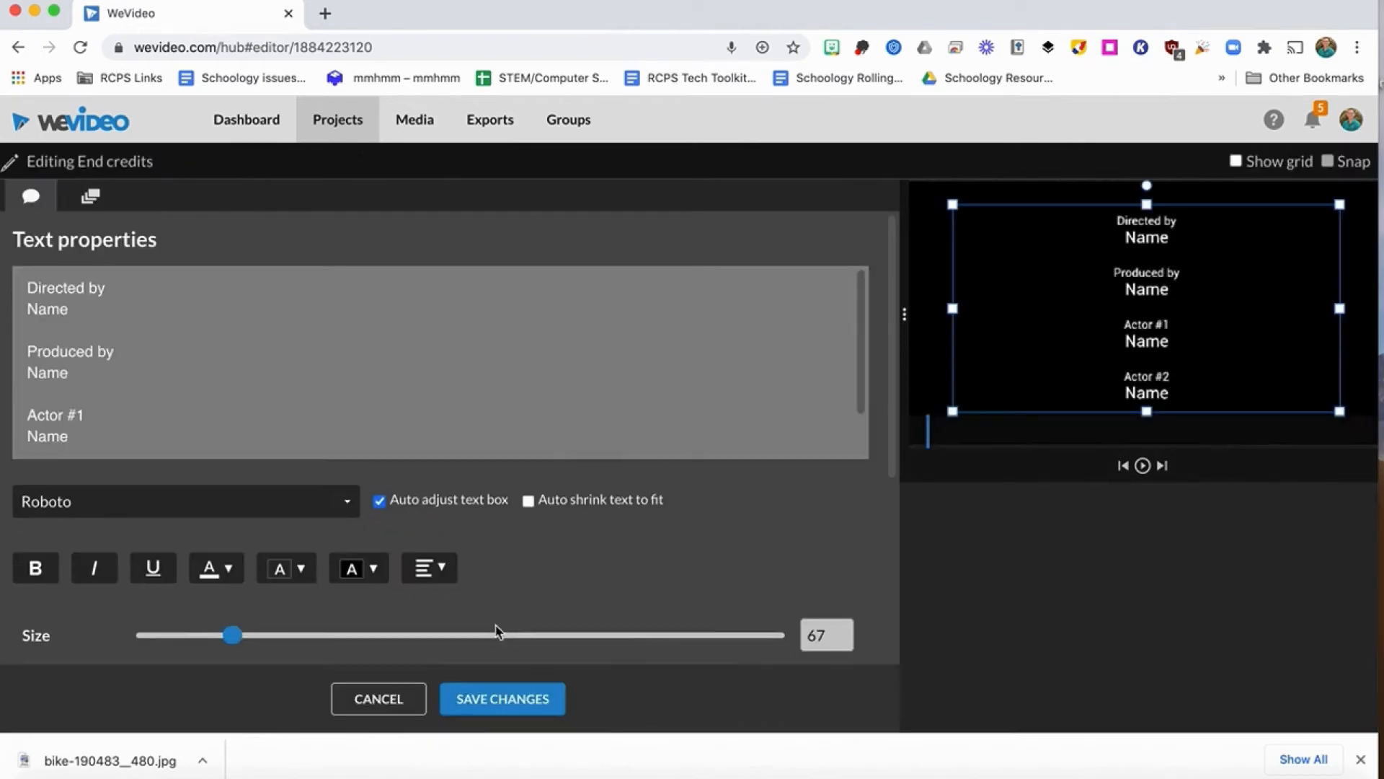
left_click_drag(73, 311, 2, 306)
type("Obe Hostetter")
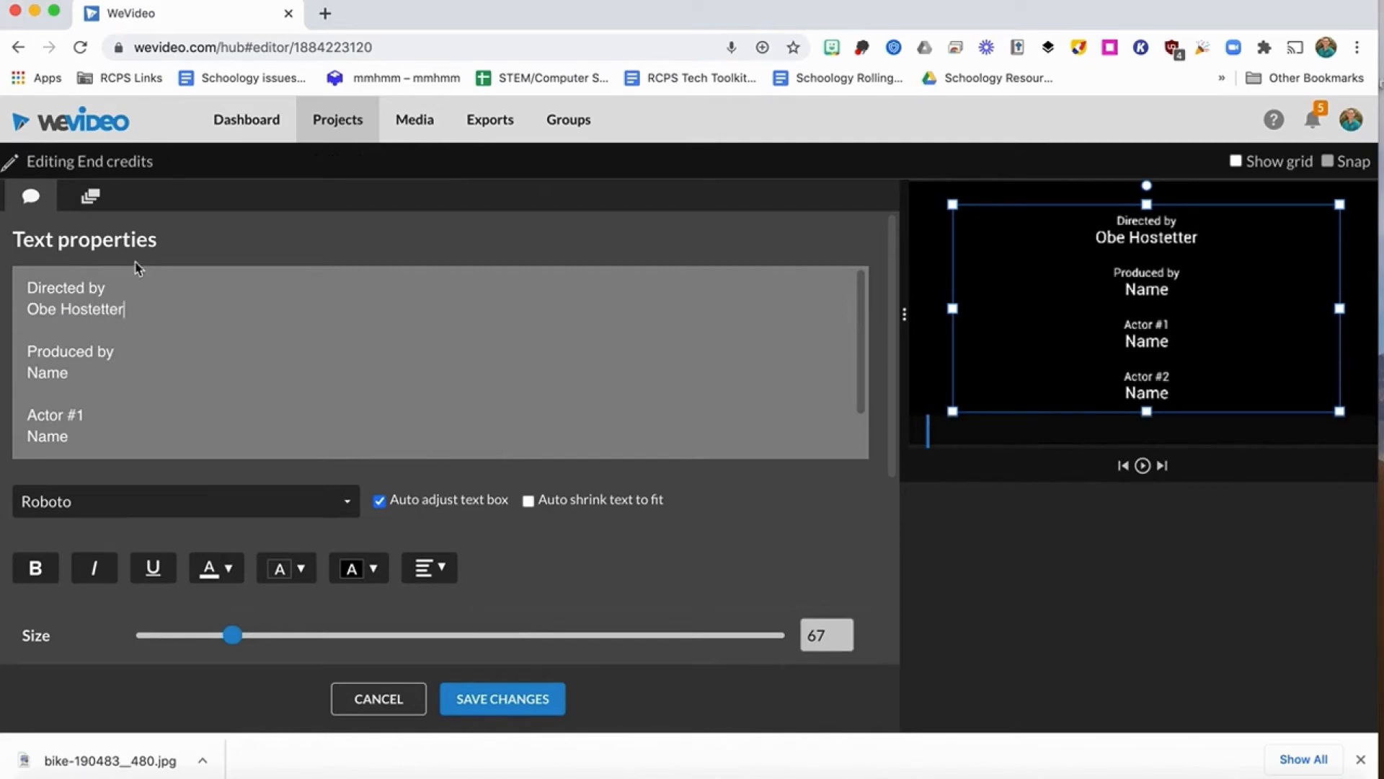
Animate the end credits to scroll upward from about x 195, y 822 to about x 156, y -528, save and preview them.
left_click(92, 202)
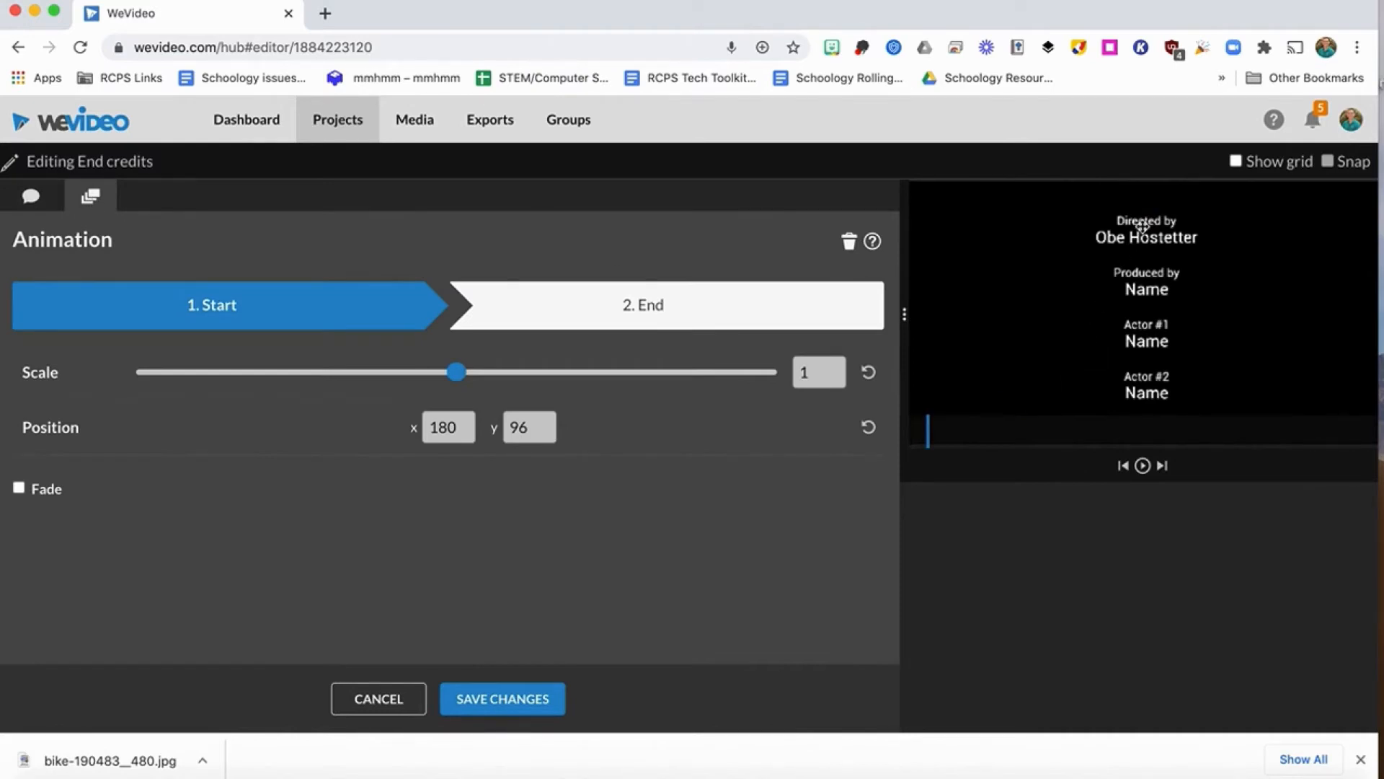
left_click_drag(1142, 225, 1146, 404)
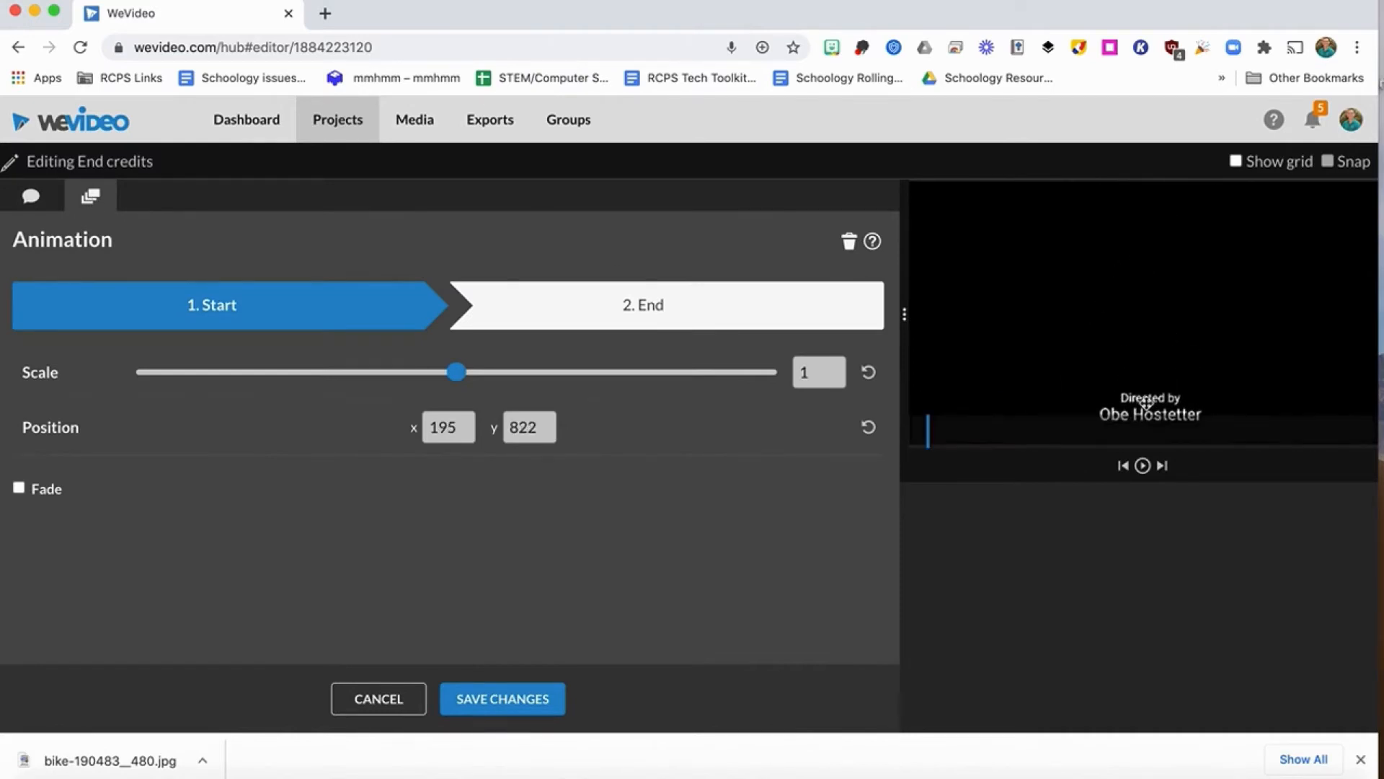
left_click(776, 310)
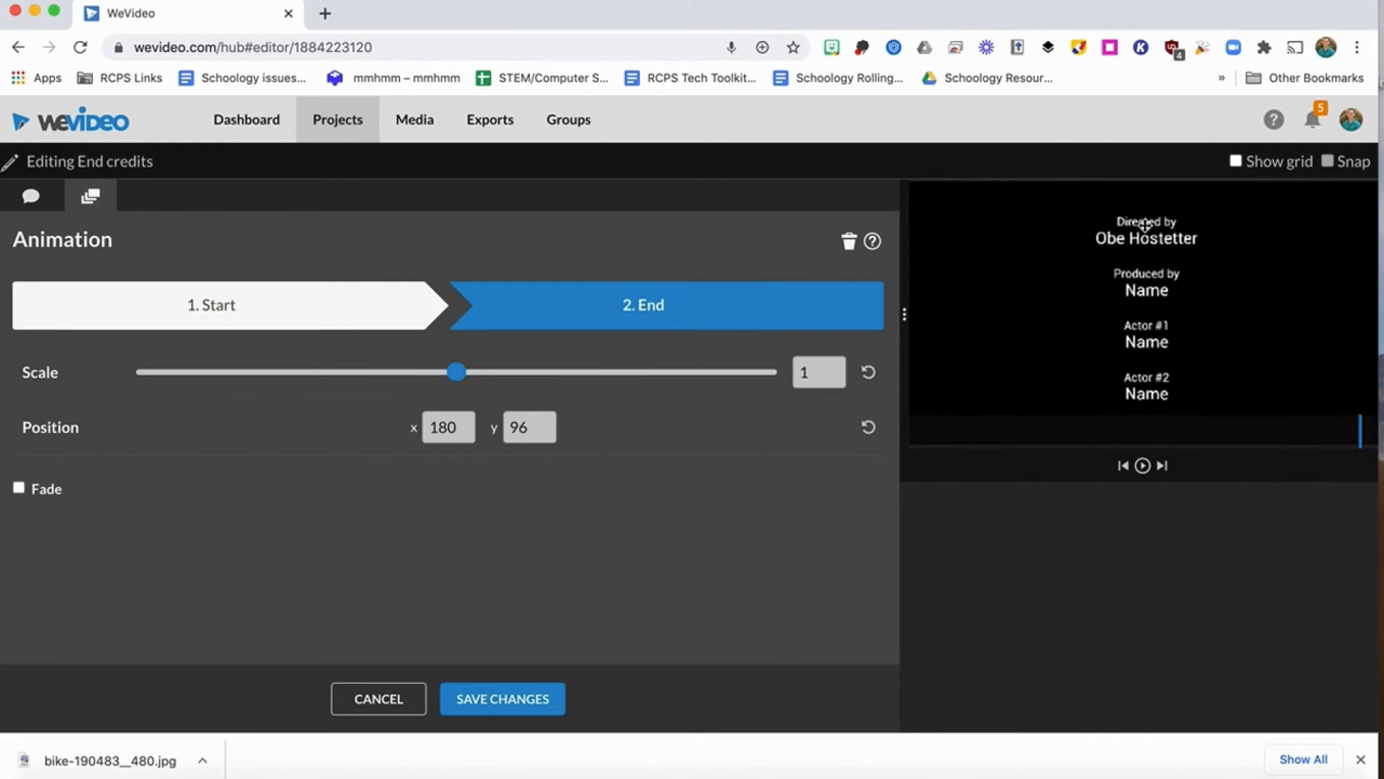
left_click_drag(1138, 221, 1140, 162)
left_click_drag(1139, 275, 1135, 190)
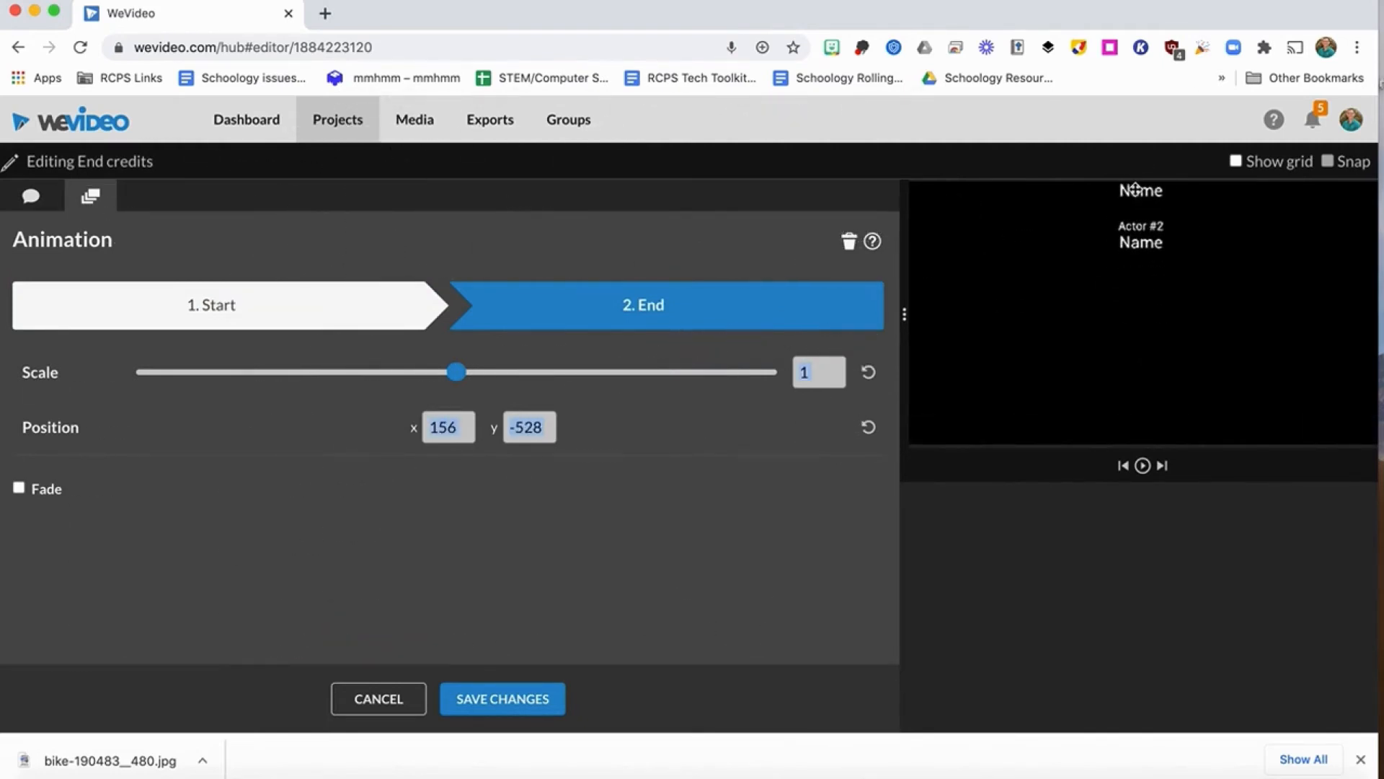
left_click(336, 326)
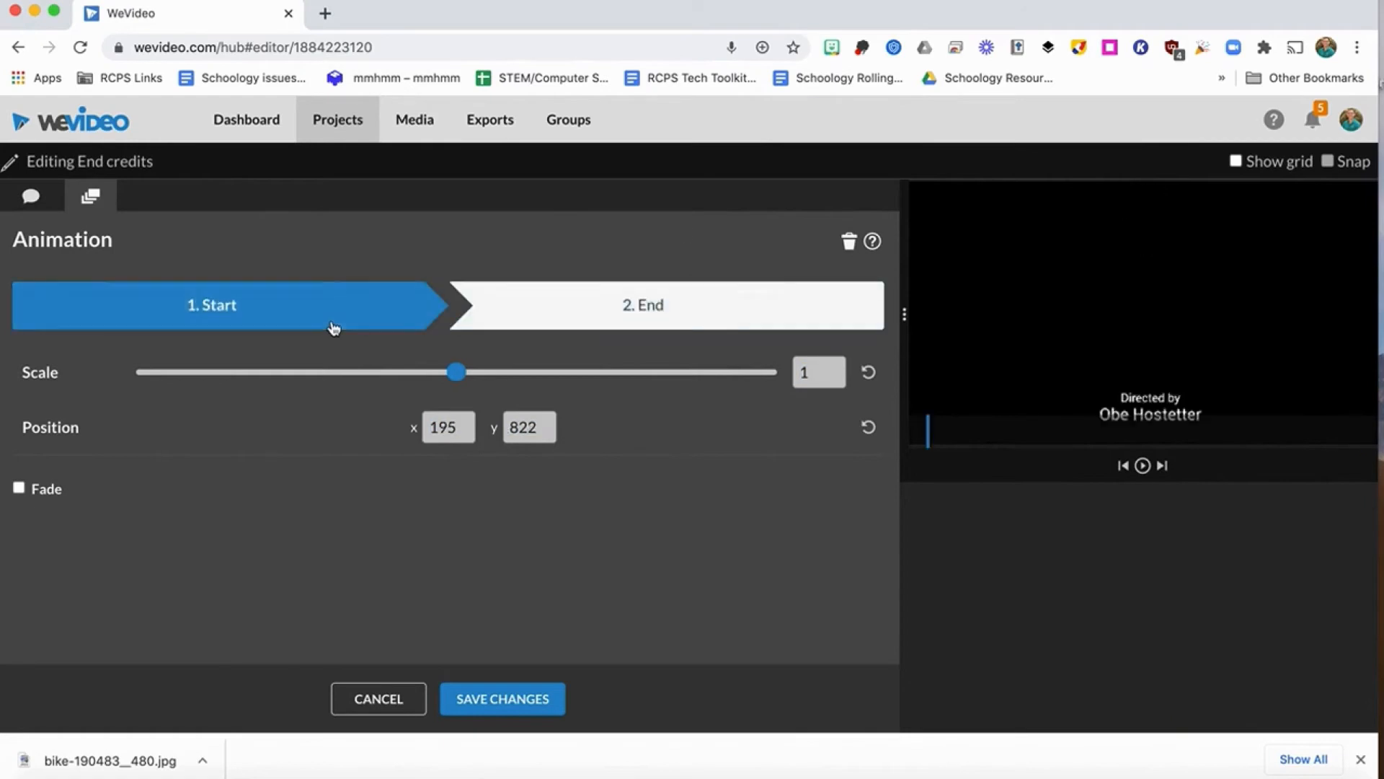
left_click(495, 699)
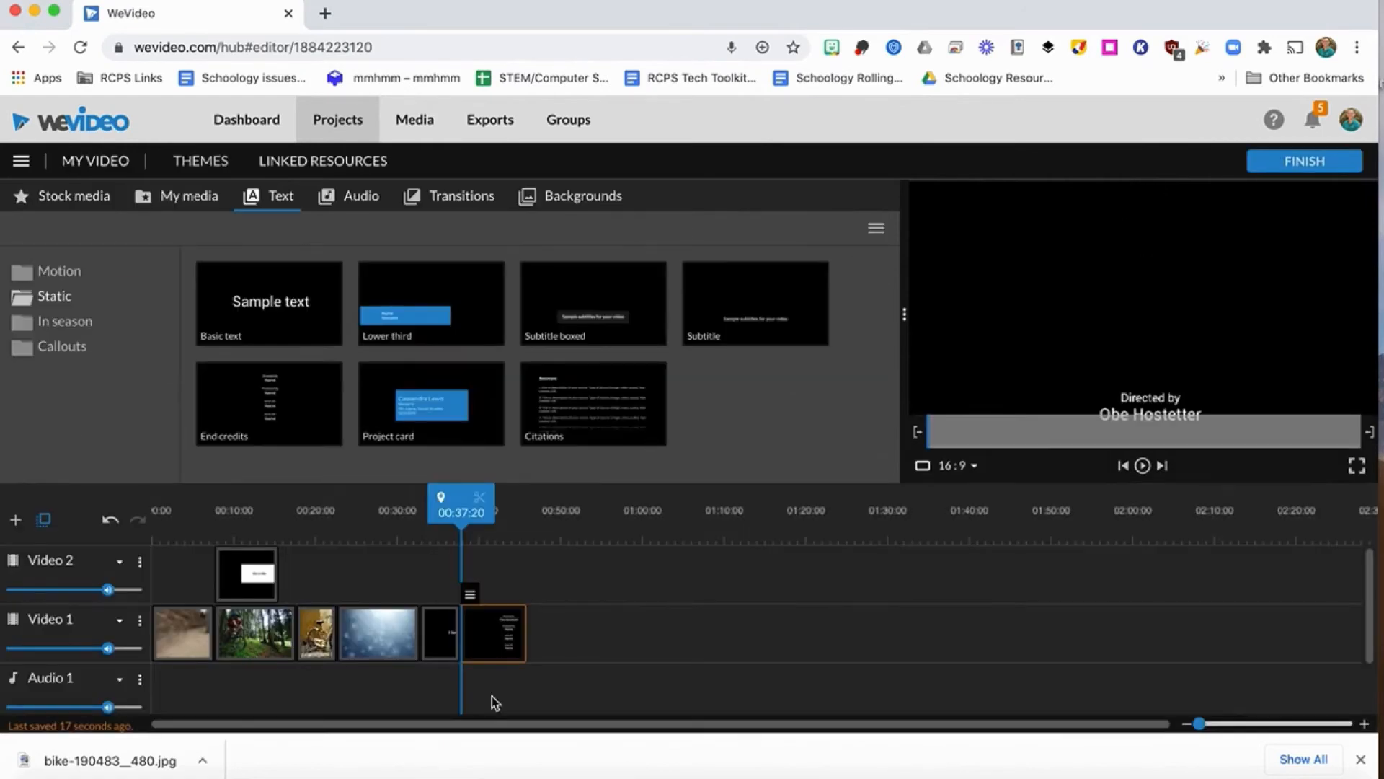
key("space")
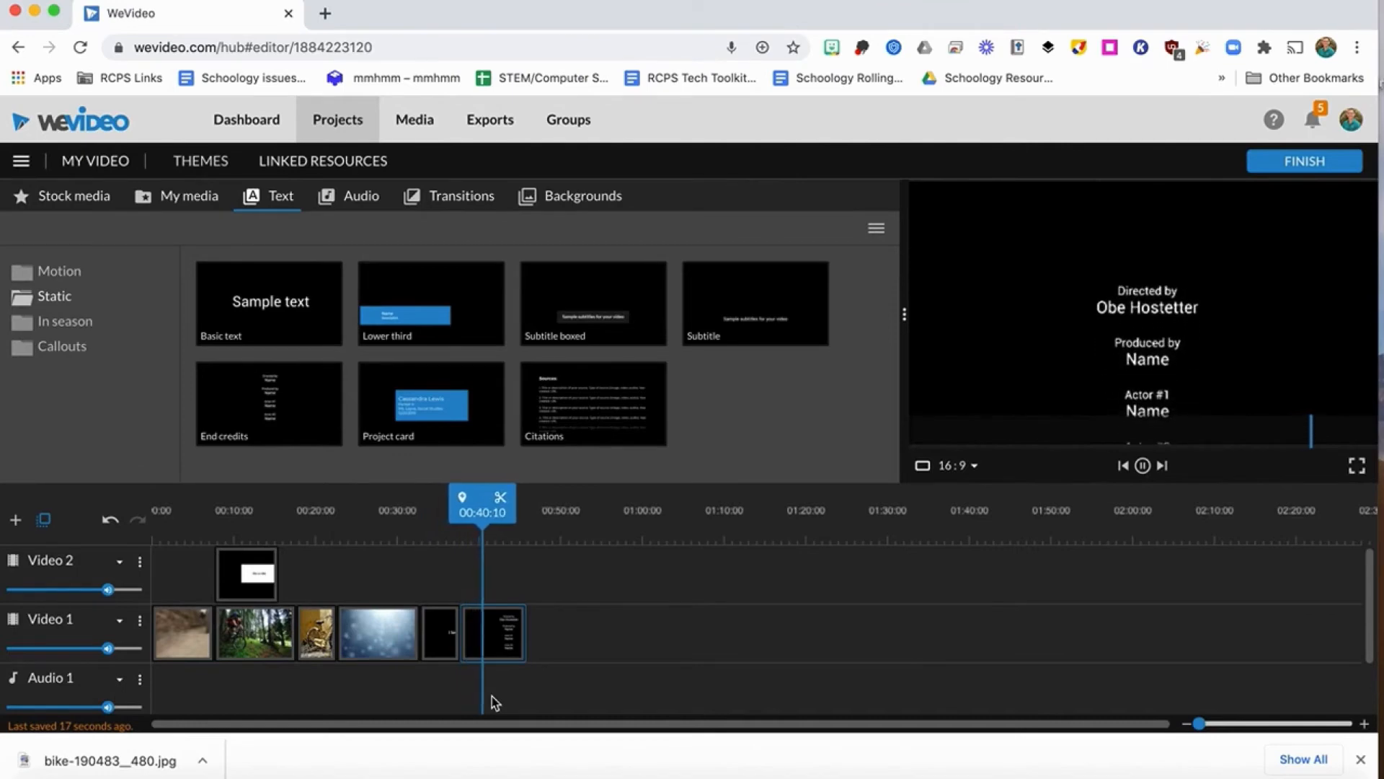
key("space")
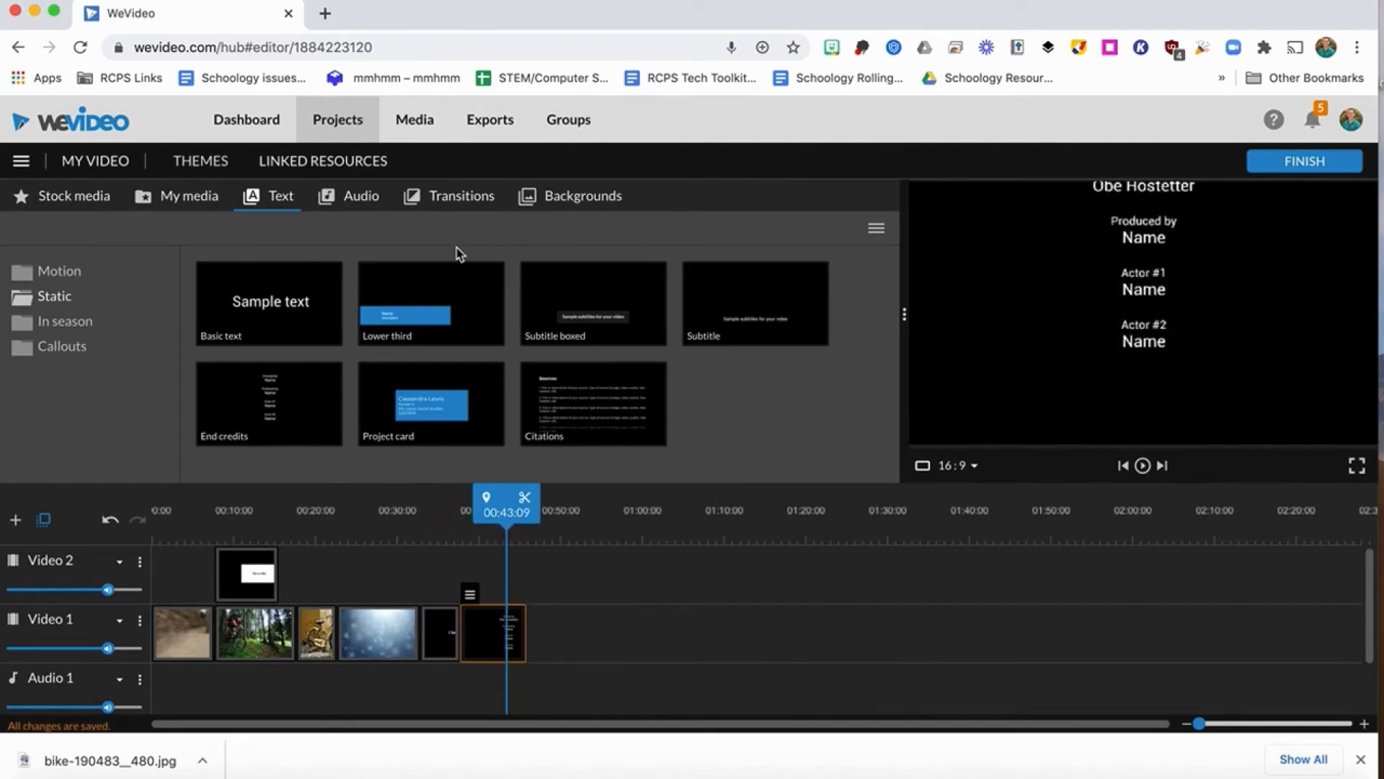
Browse the Standard and Additional transitions, add Cross mosaic between the Snow background and the title, and preview it.
left_click(447, 209)
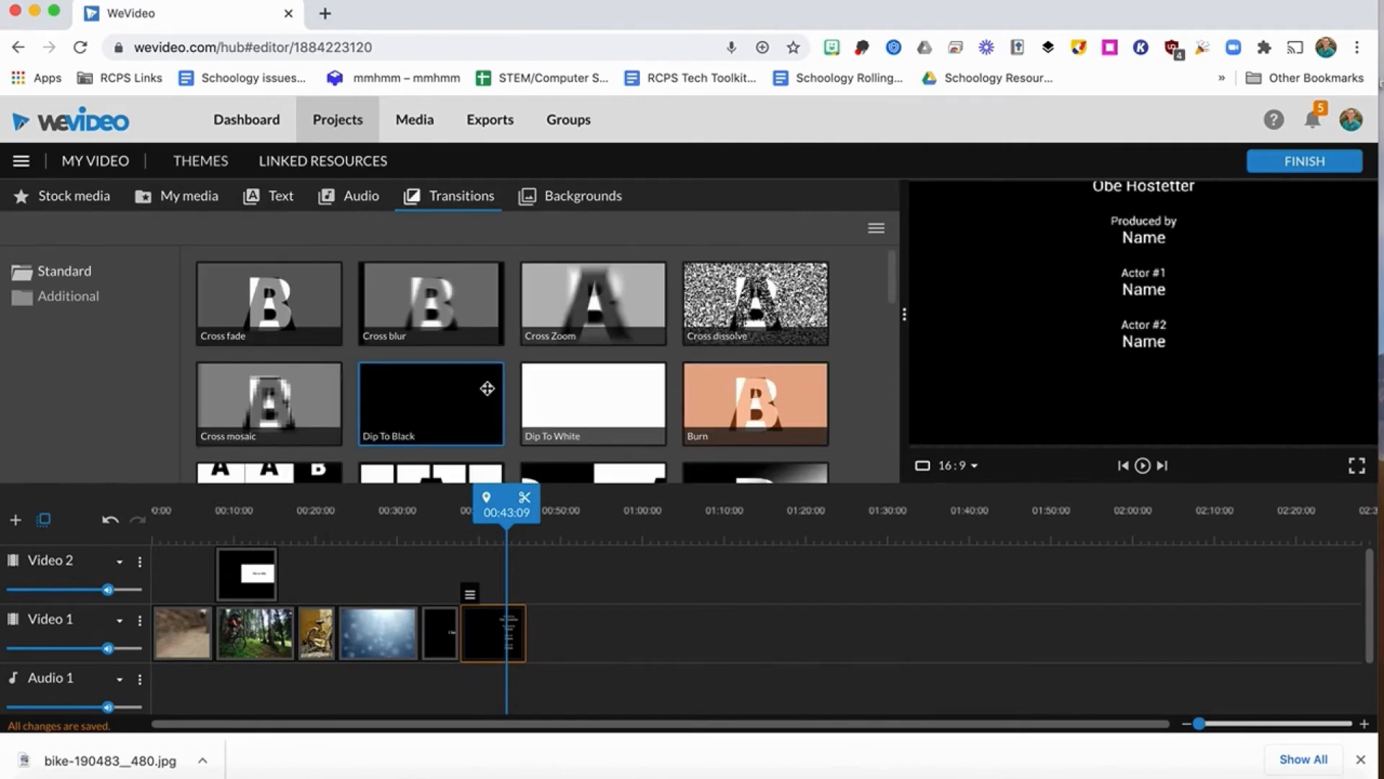
scroll(487, 389, "down", 10)
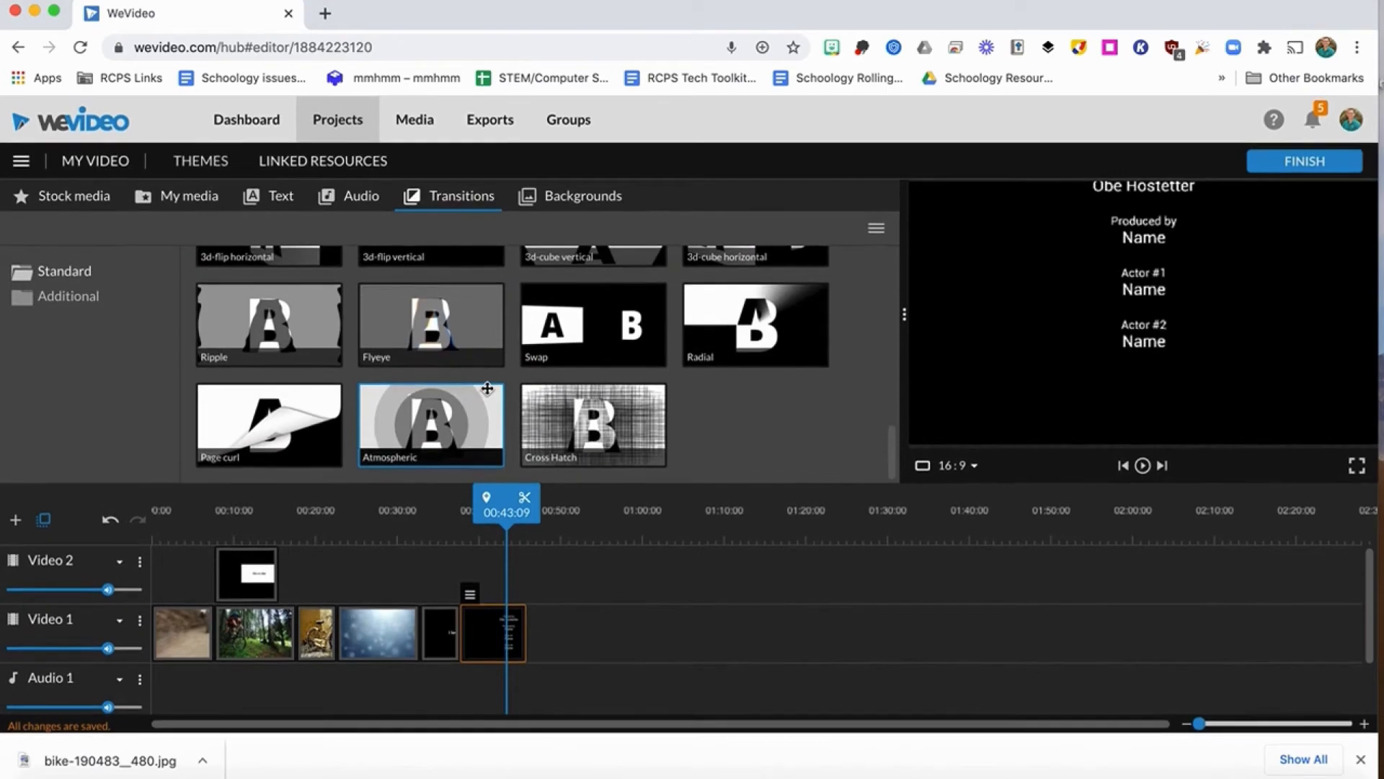
left_click(68, 300)
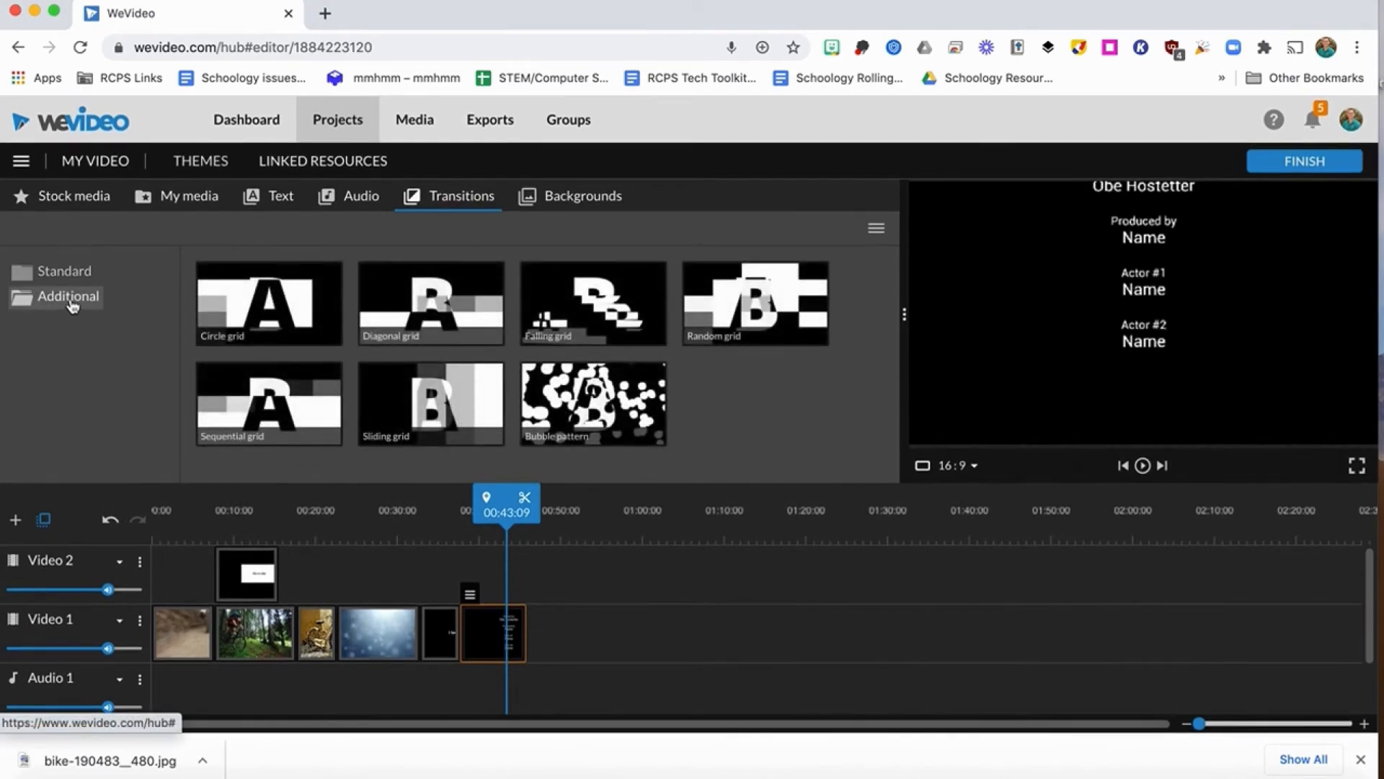
left_click(64, 271)
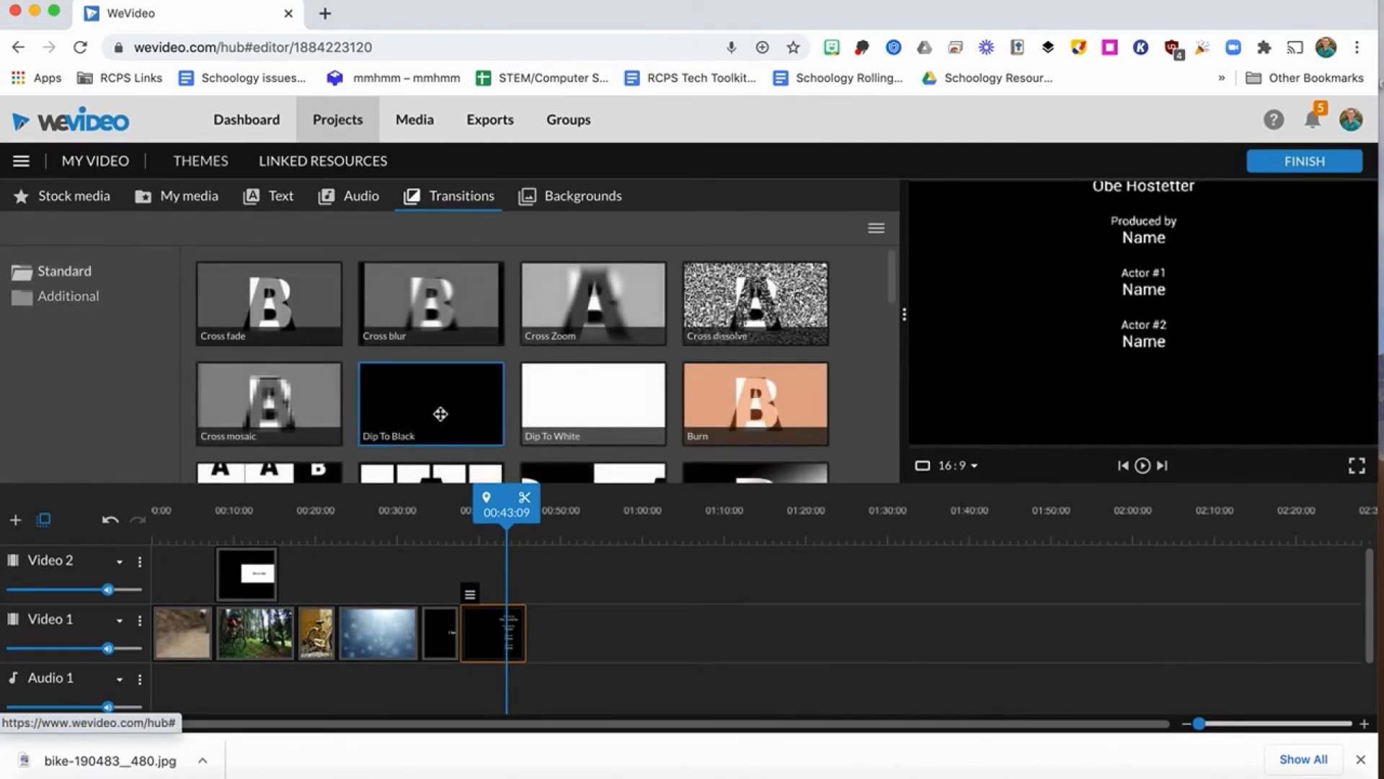
mouse_move(441, 414)
left_mouse_down()
mouse_move(392, 587)
mouse_move(465, 648)
left_mouse_up()
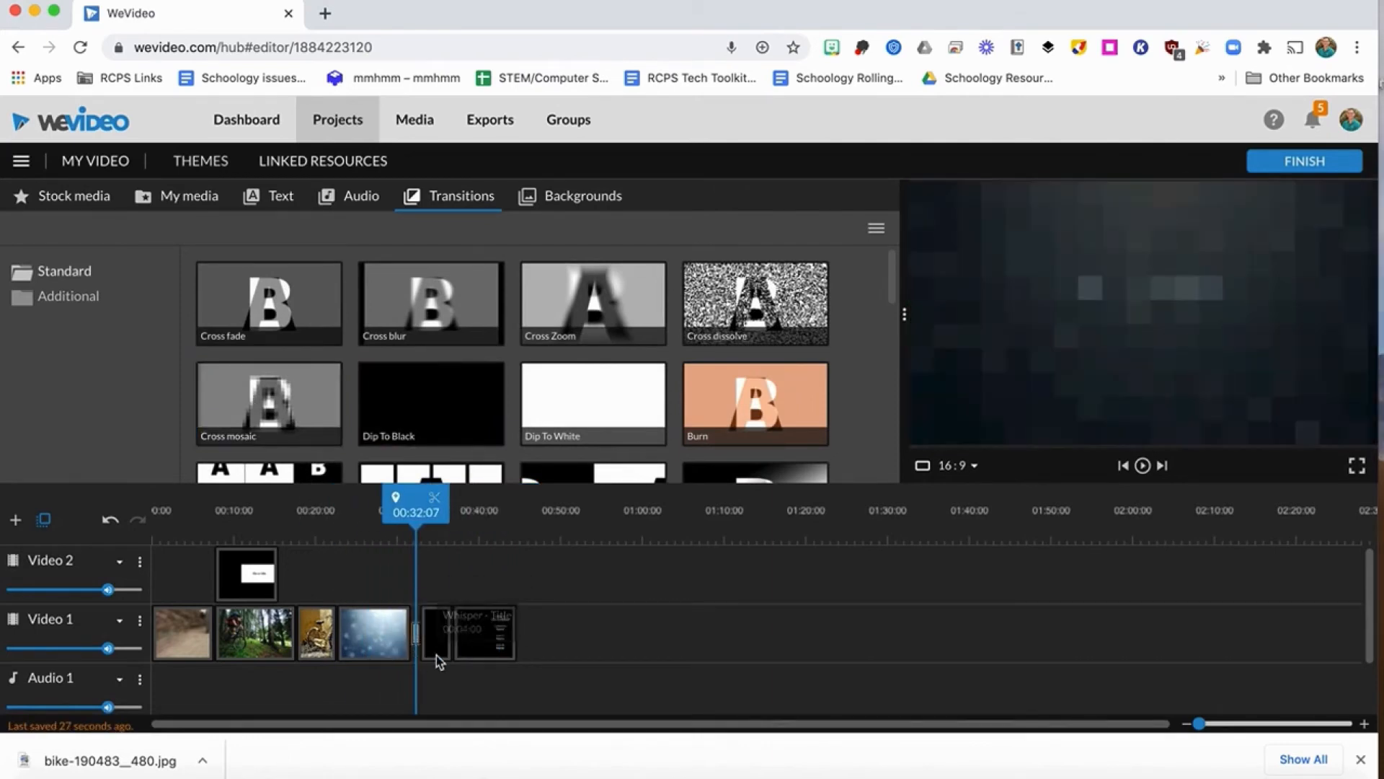
left_click_drag(415, 503, 401, 501)
key("space")
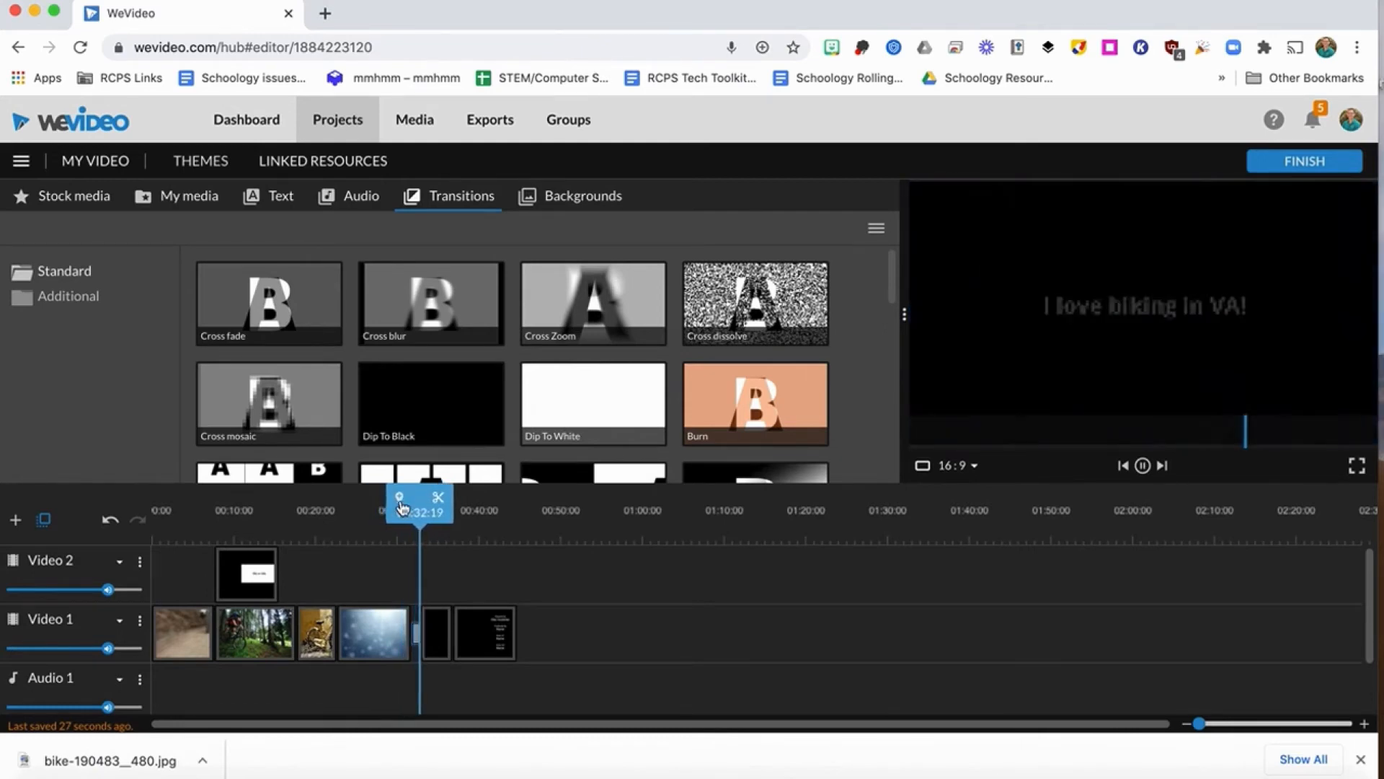
key("space")
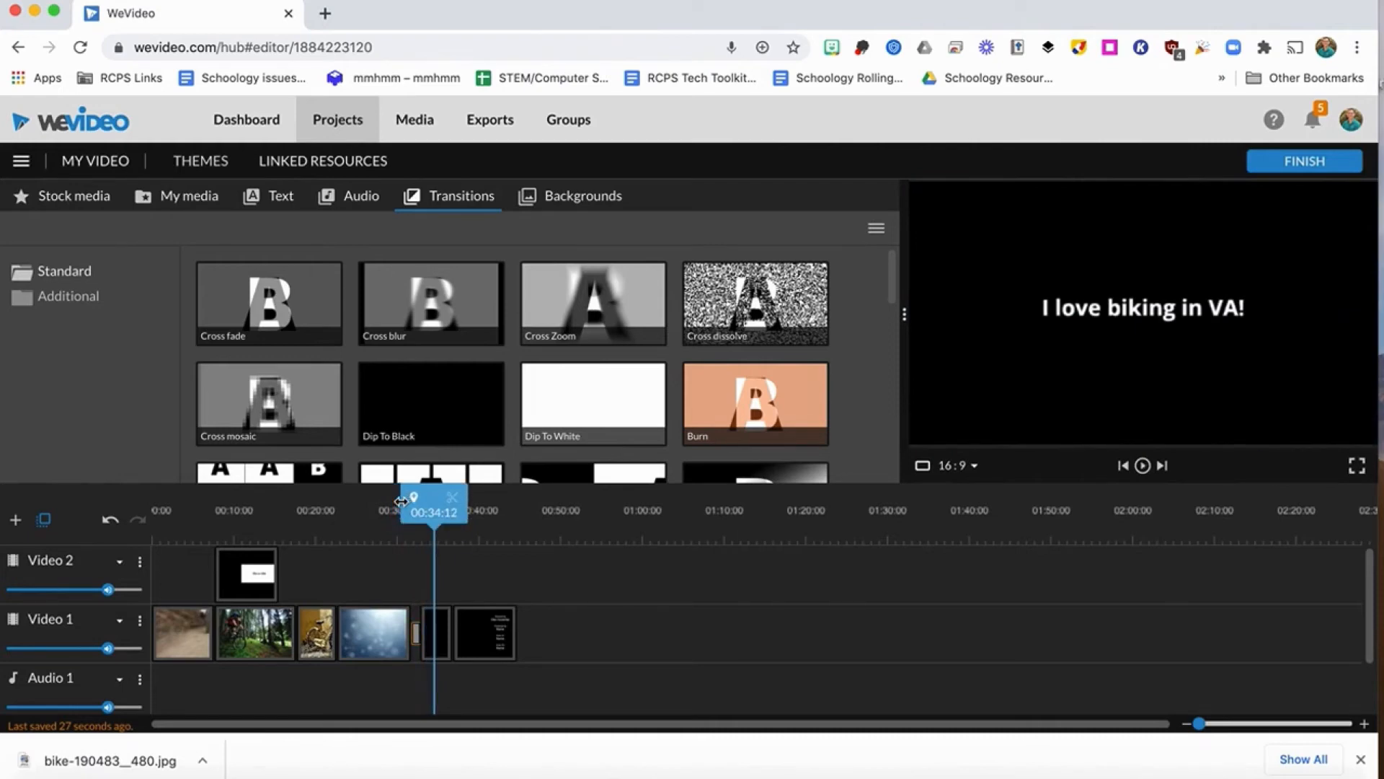
Add the Cheerful premium track Happy Monday - Benzosonix at the start of Audio 1.
left_click(357, 206)
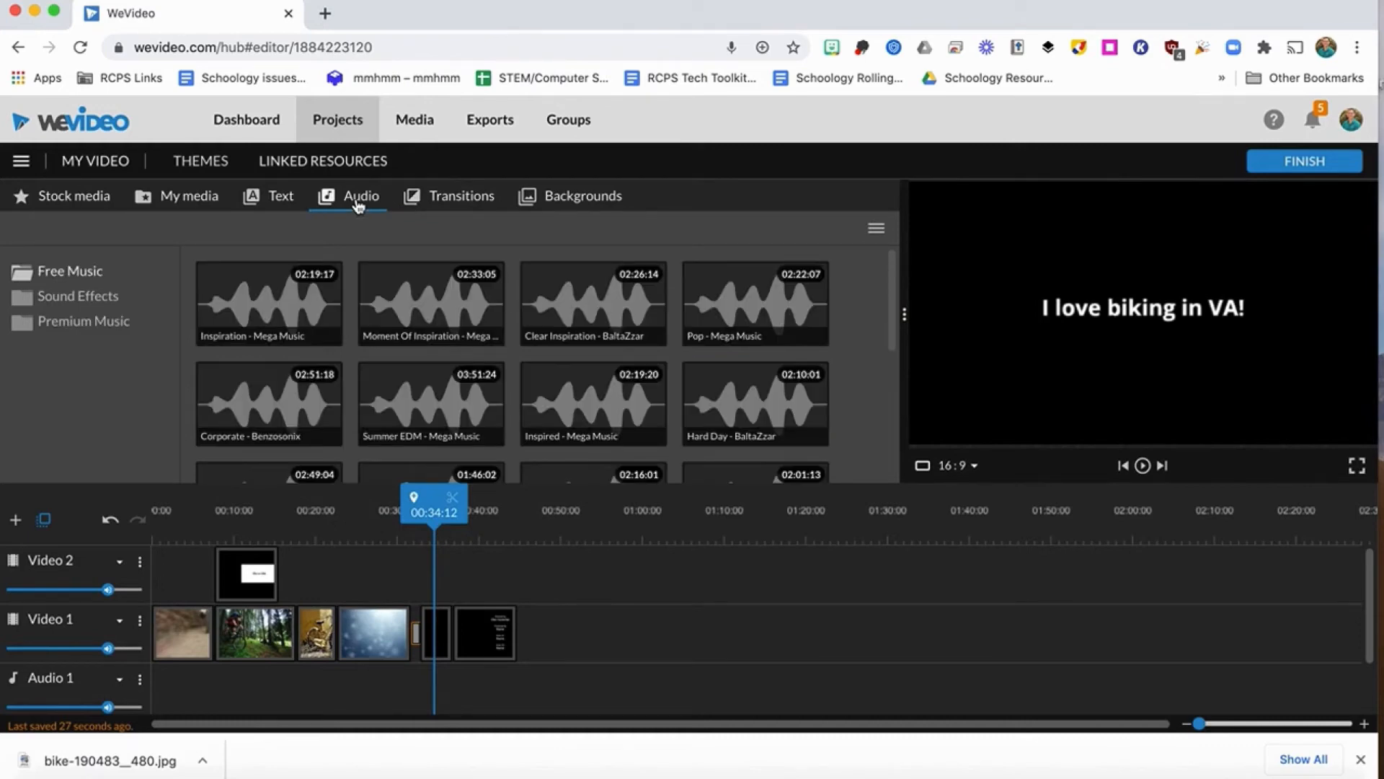
left_click(83, 321)
left_click(83, 346)
left_click(270, 416)
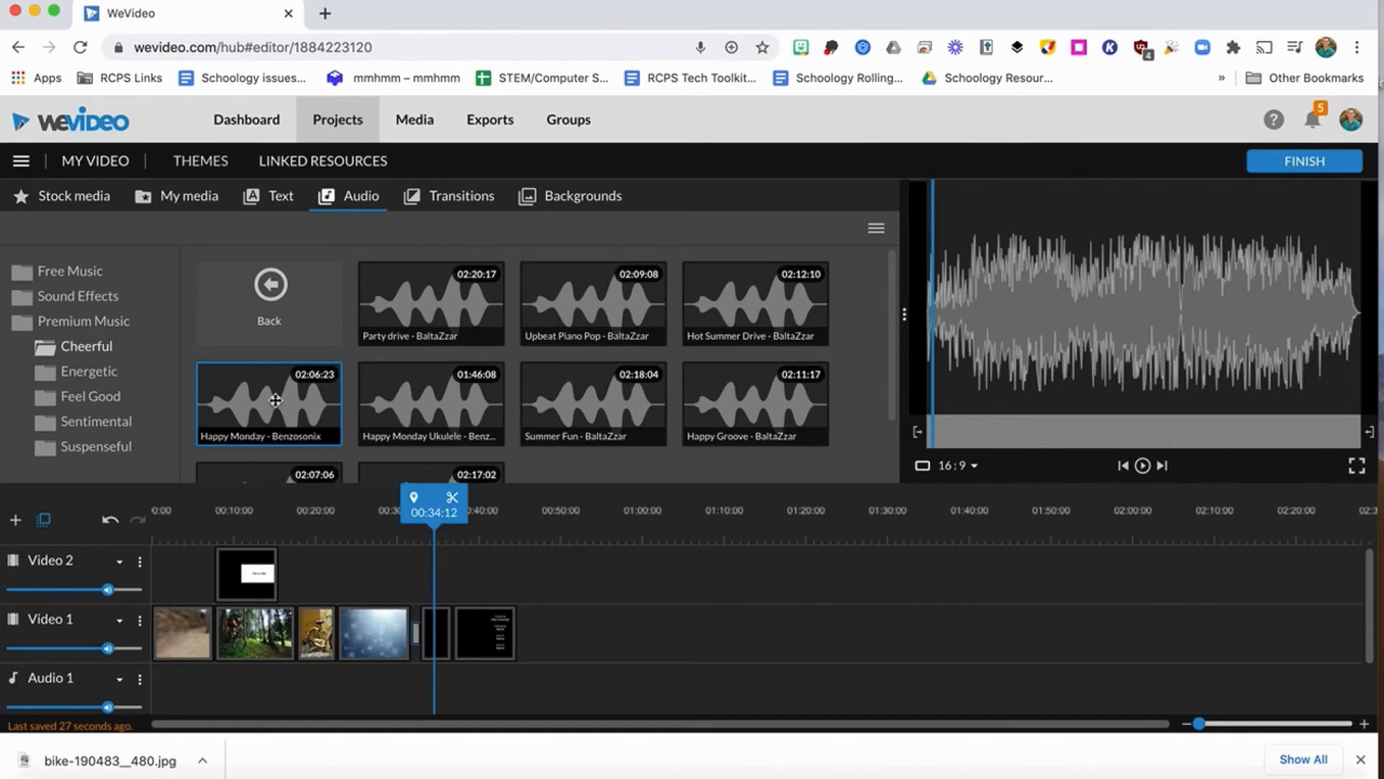
left_click_drag(277, 400, 184, 688)
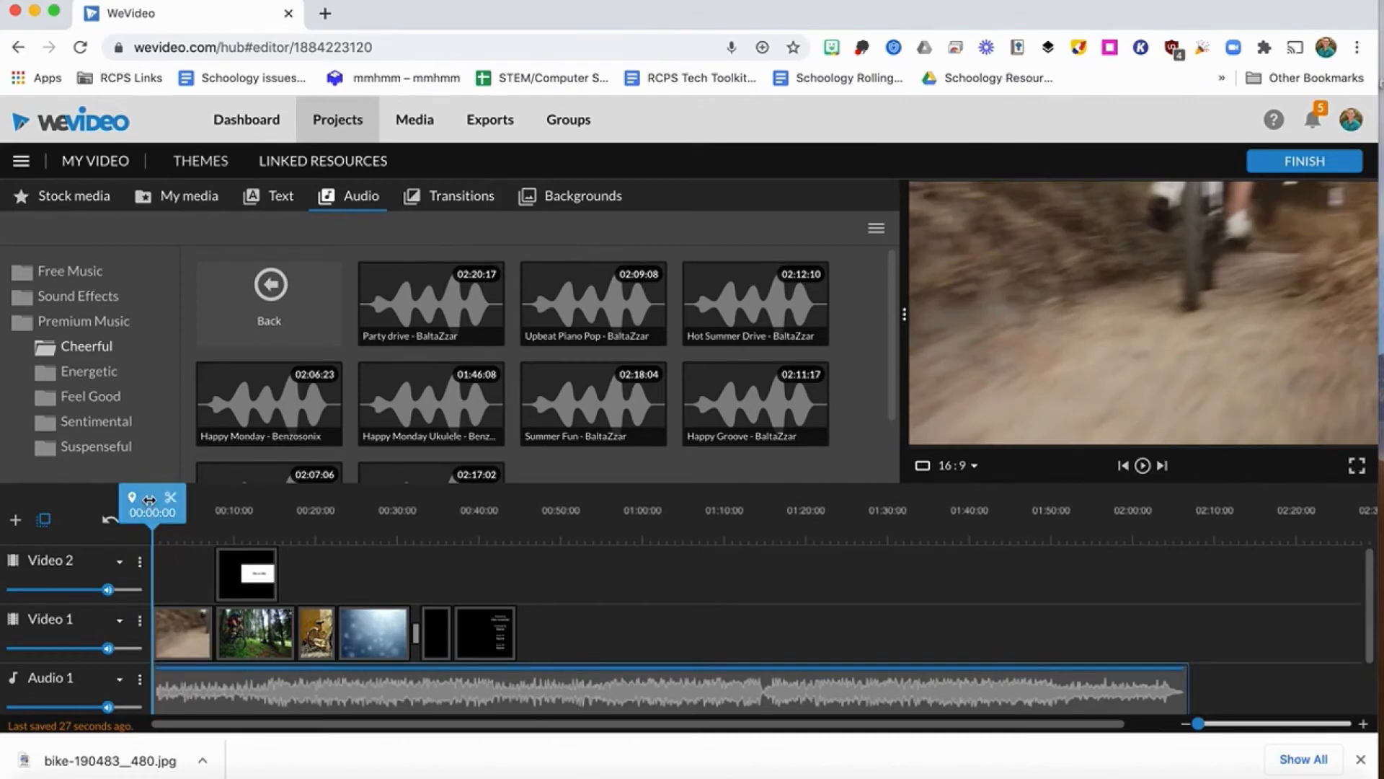
Split the music at 00:44:07, where the end credits finish, and delete the part after the cut.
left_click_drag(152, 504, 513, 518)
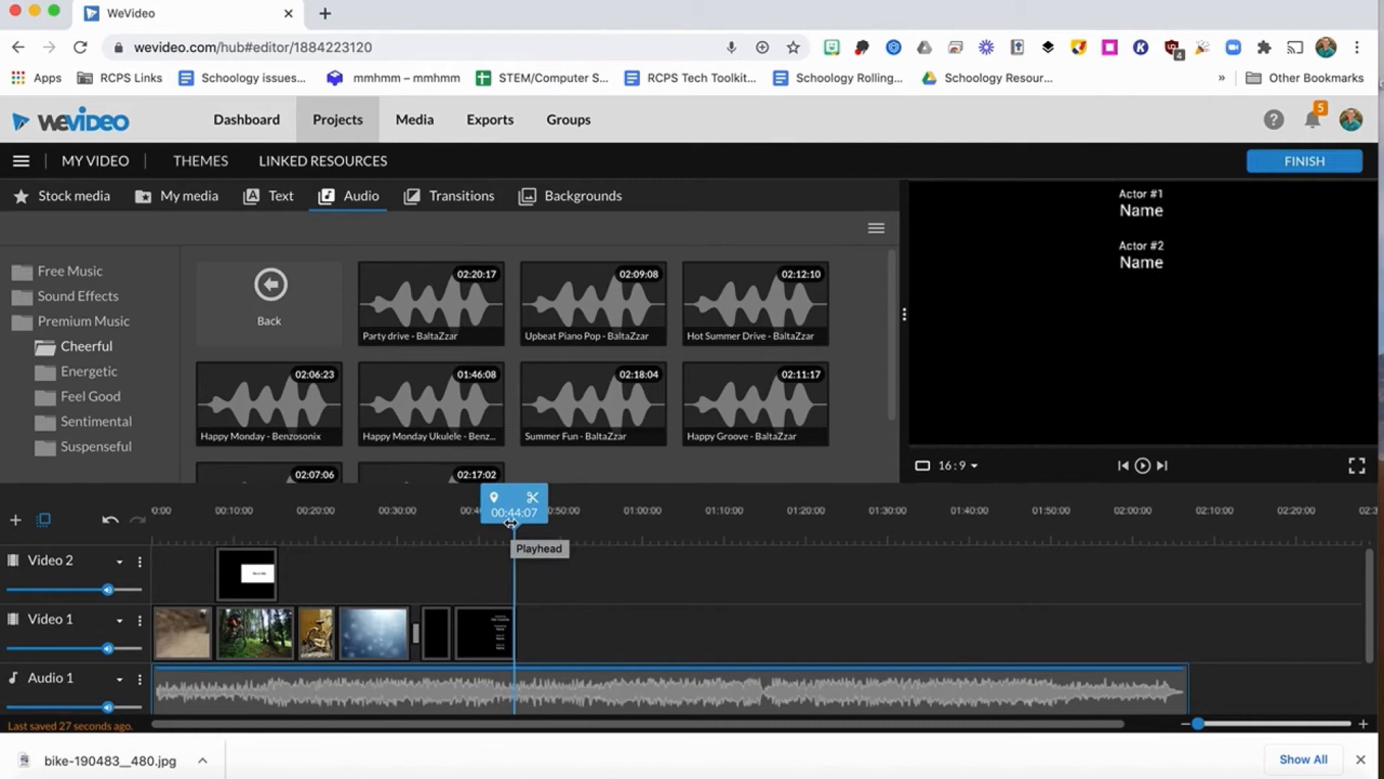
left_click(516, 688)
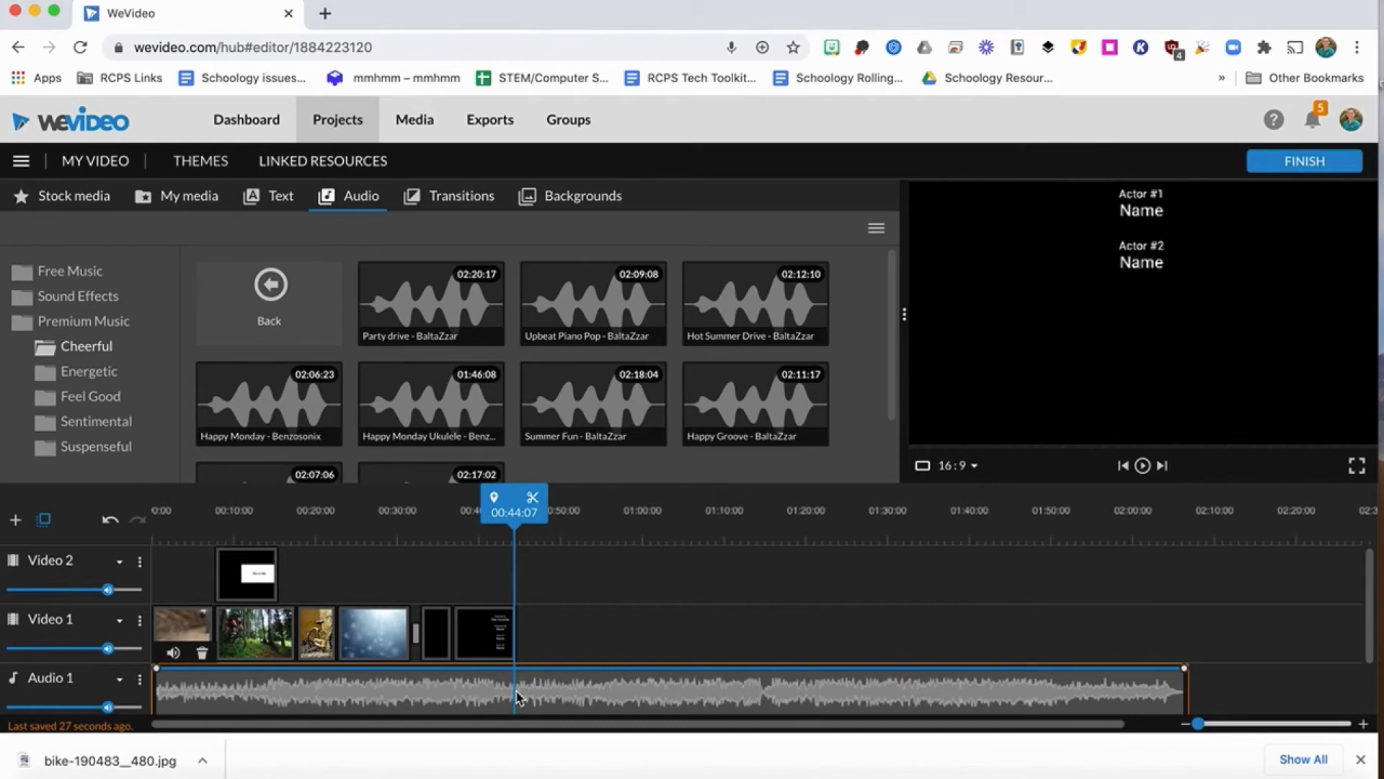
left_click(533, 498)
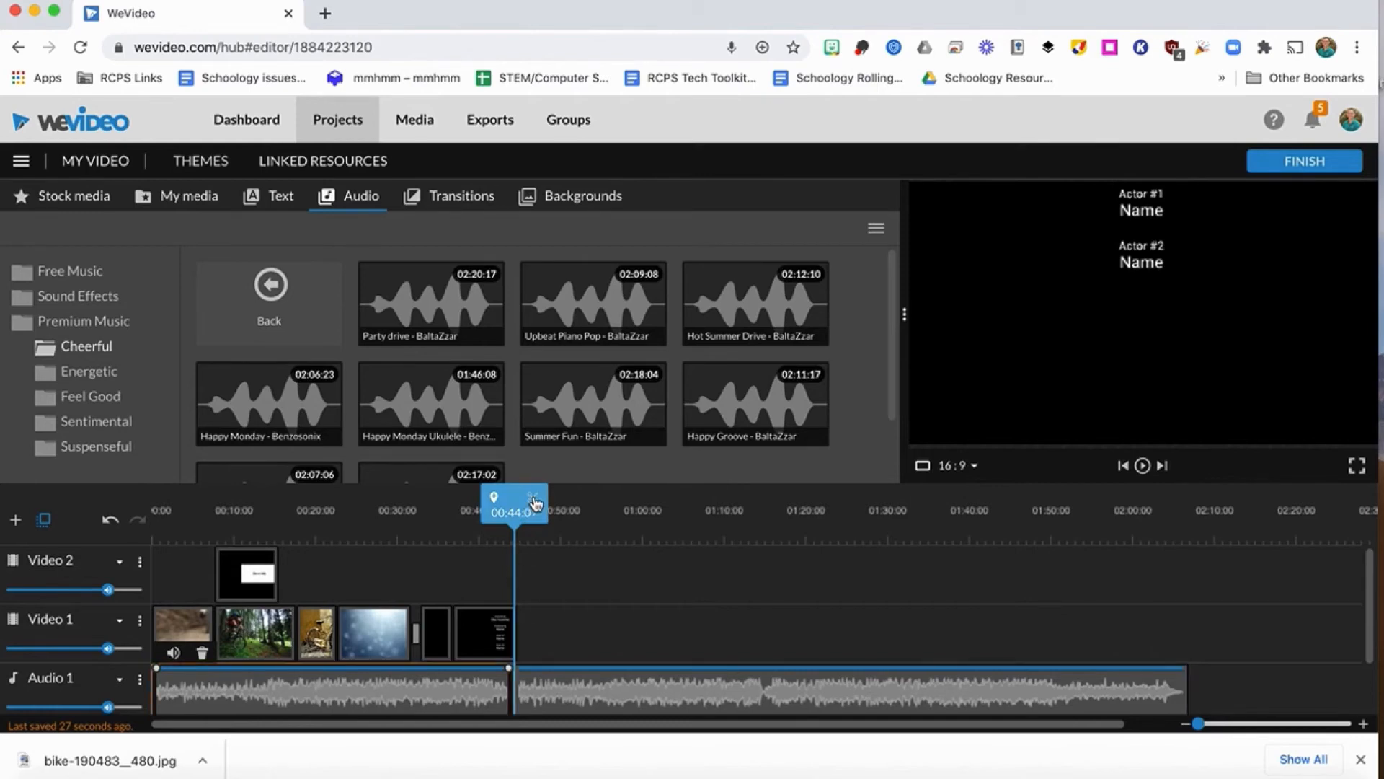
left_click(605, 688)
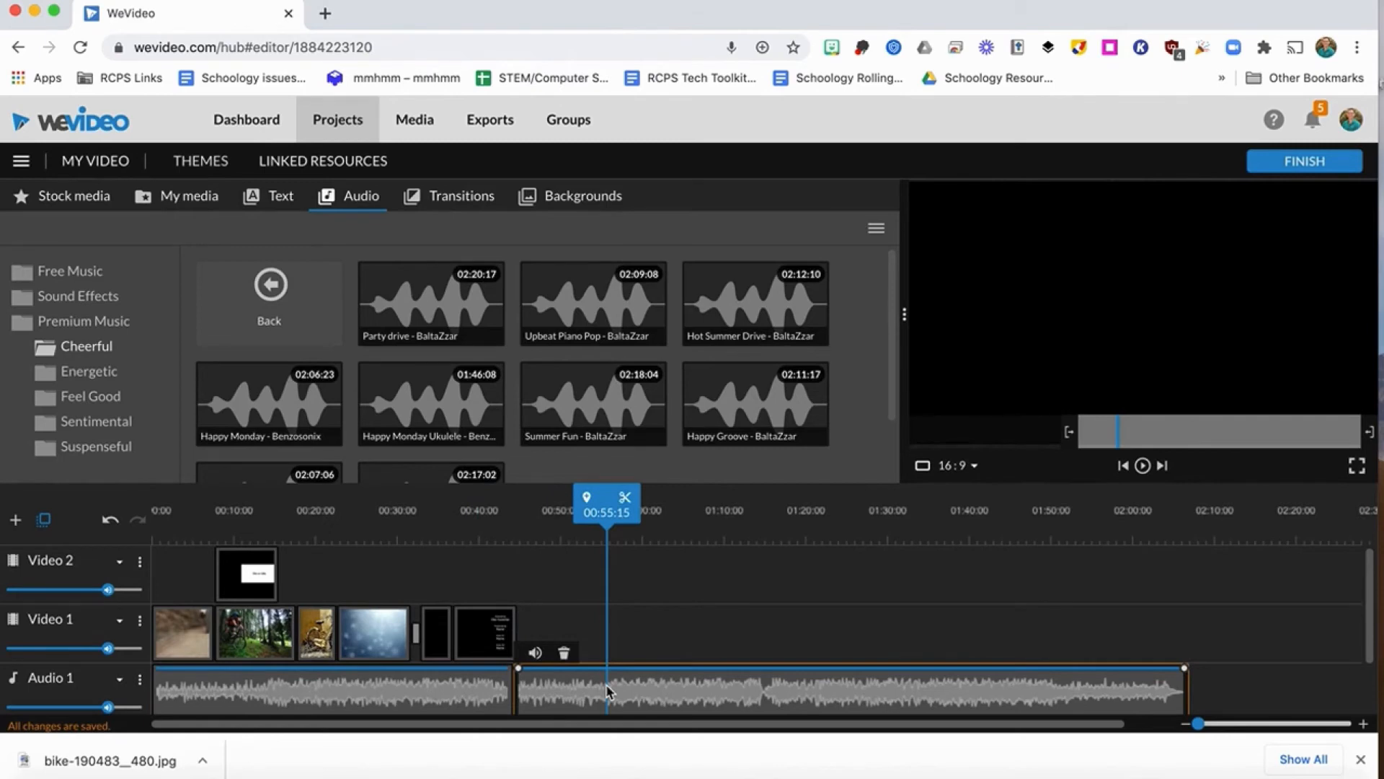
key("Delete")
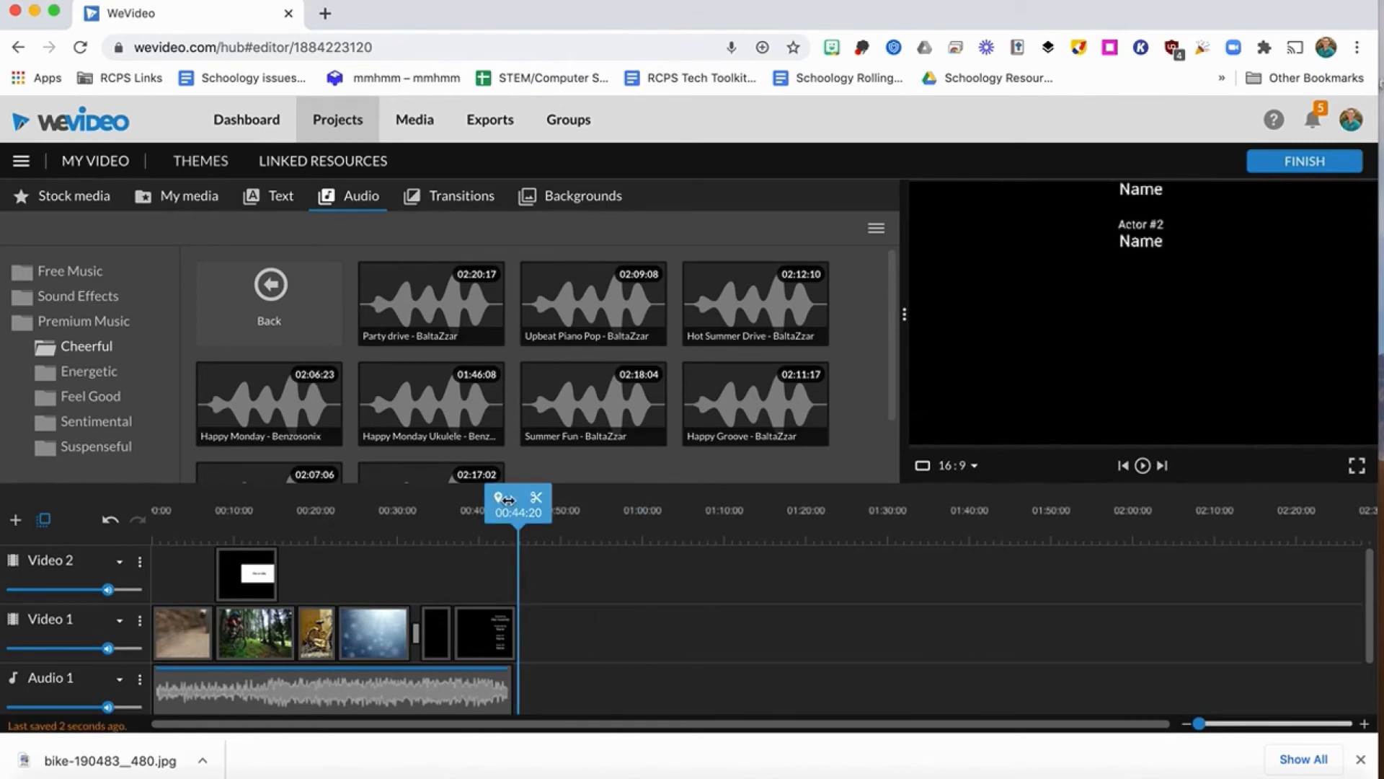
Play the first seconds of the video from the beginning to hear the music over the narration.
left_click_drag(508, 498, 127, 519)
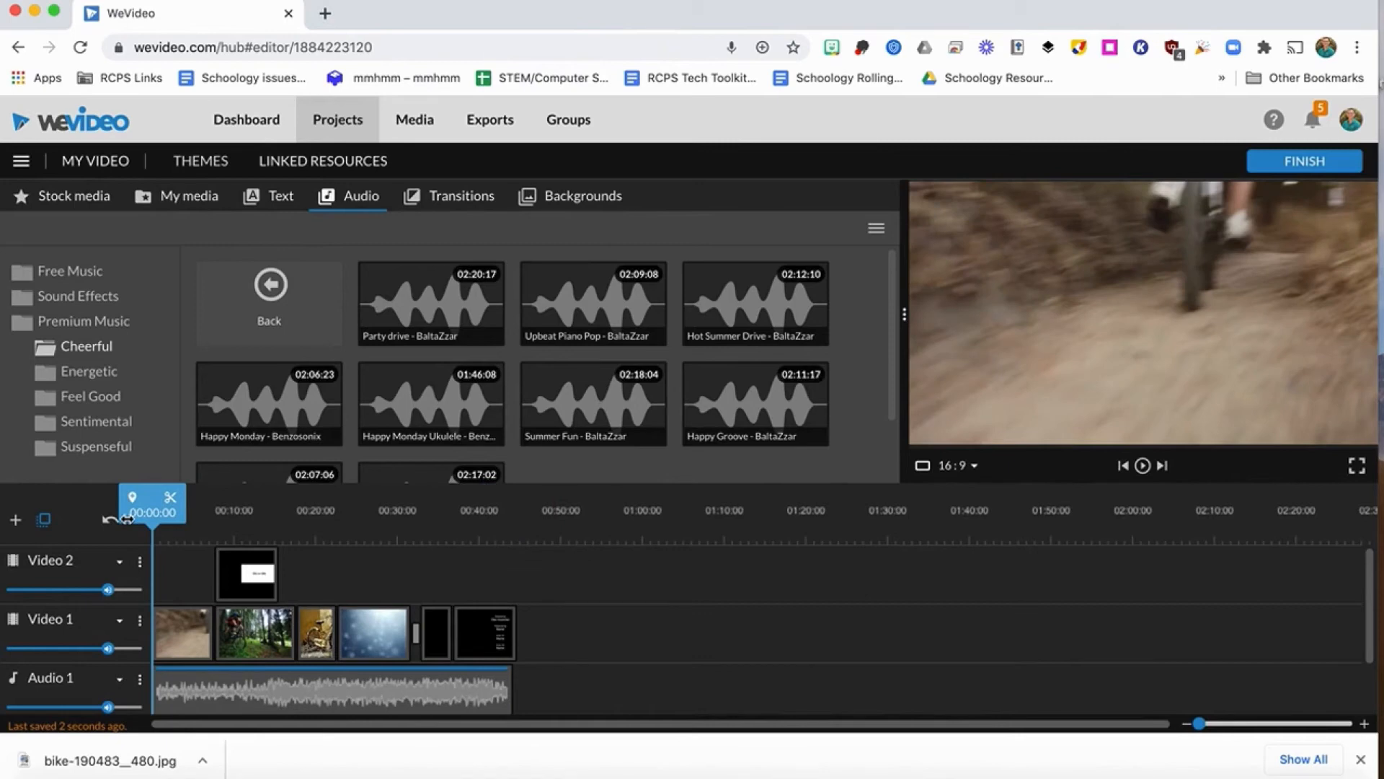
key("space")
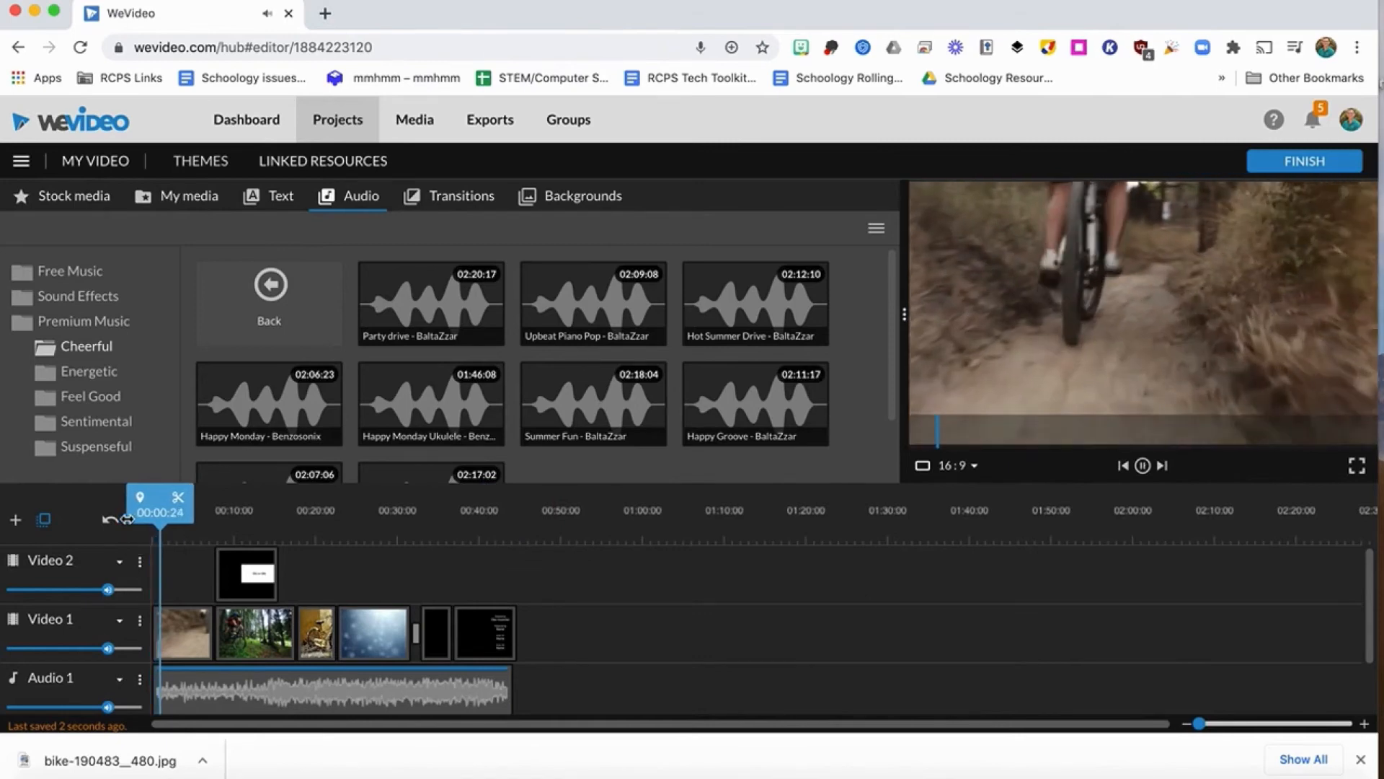
key("space")
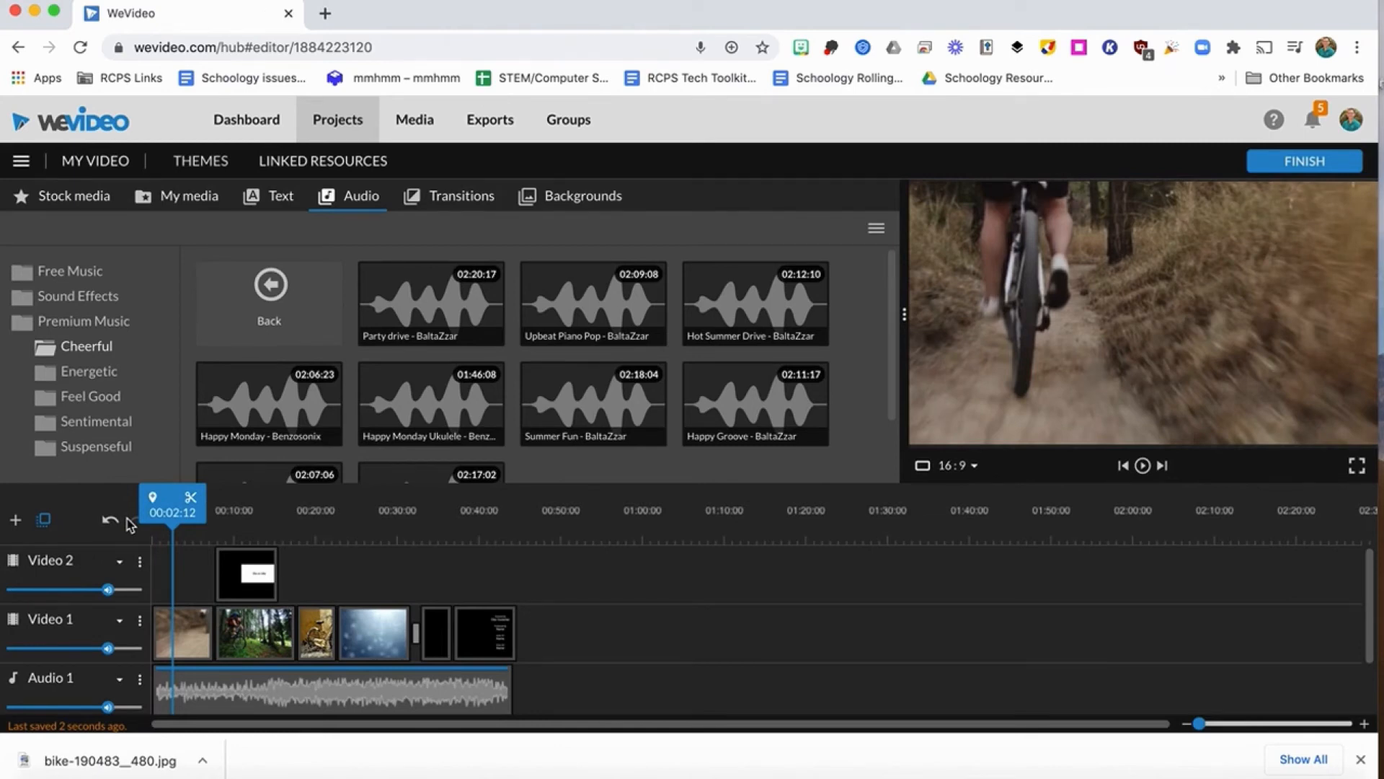
Lower the music's volume at its start and add a low volume point where the voiceover ends, leaving the clip's end at full volume.
left_click(159, 674)
left_click_drag(158, 673, 160, 717)
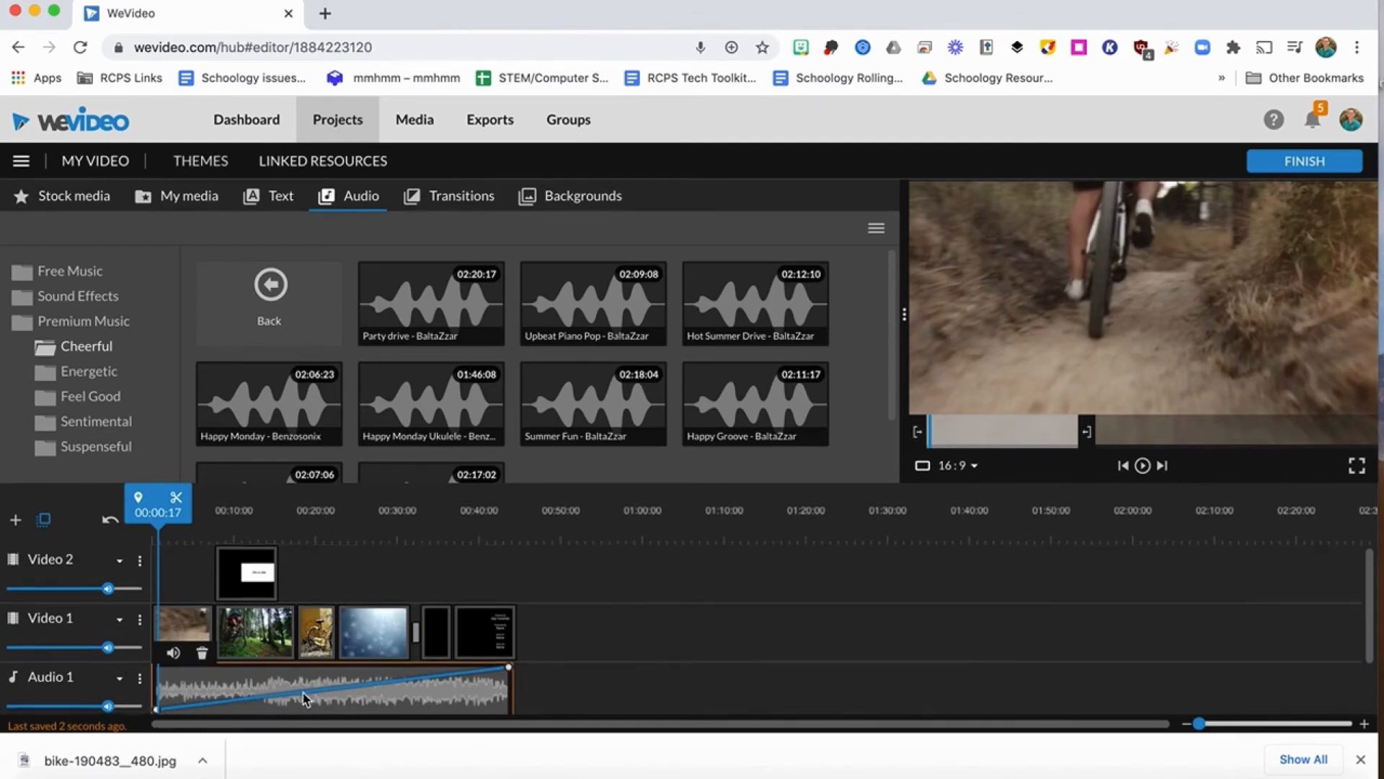
scroll(302, 700, "down", 2)
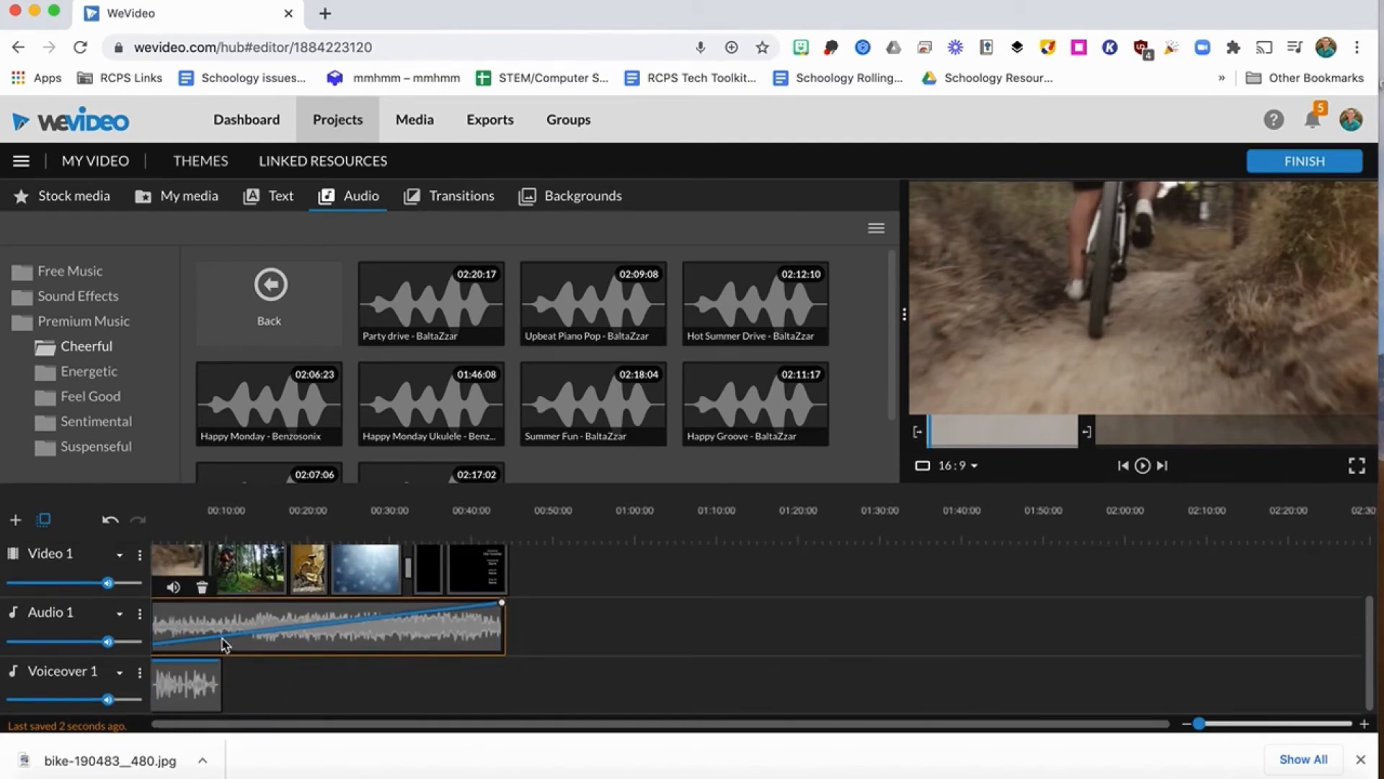
left_click_drag(222, 639, 222, 653)
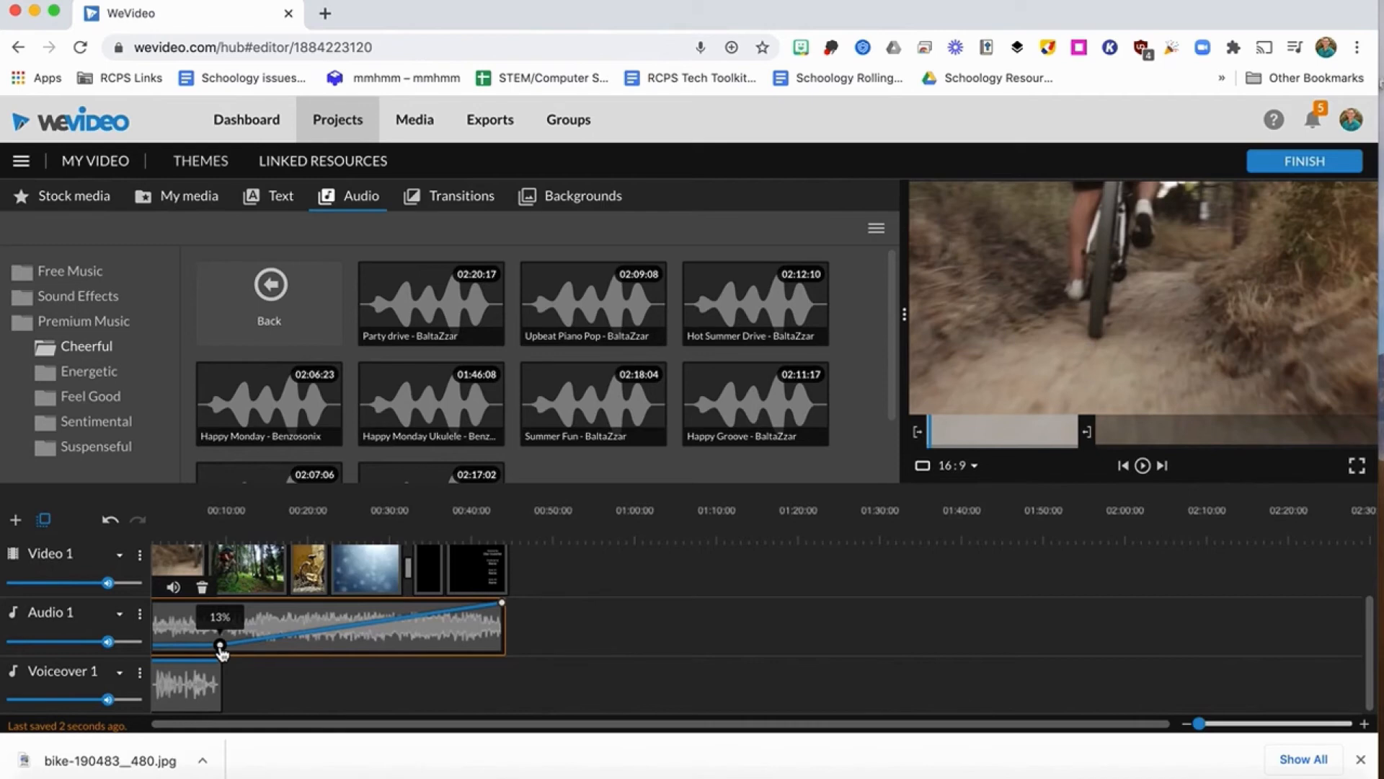
left_click_drag(221, 652, 222, 653)
scroll(223, 586, "up", 2)
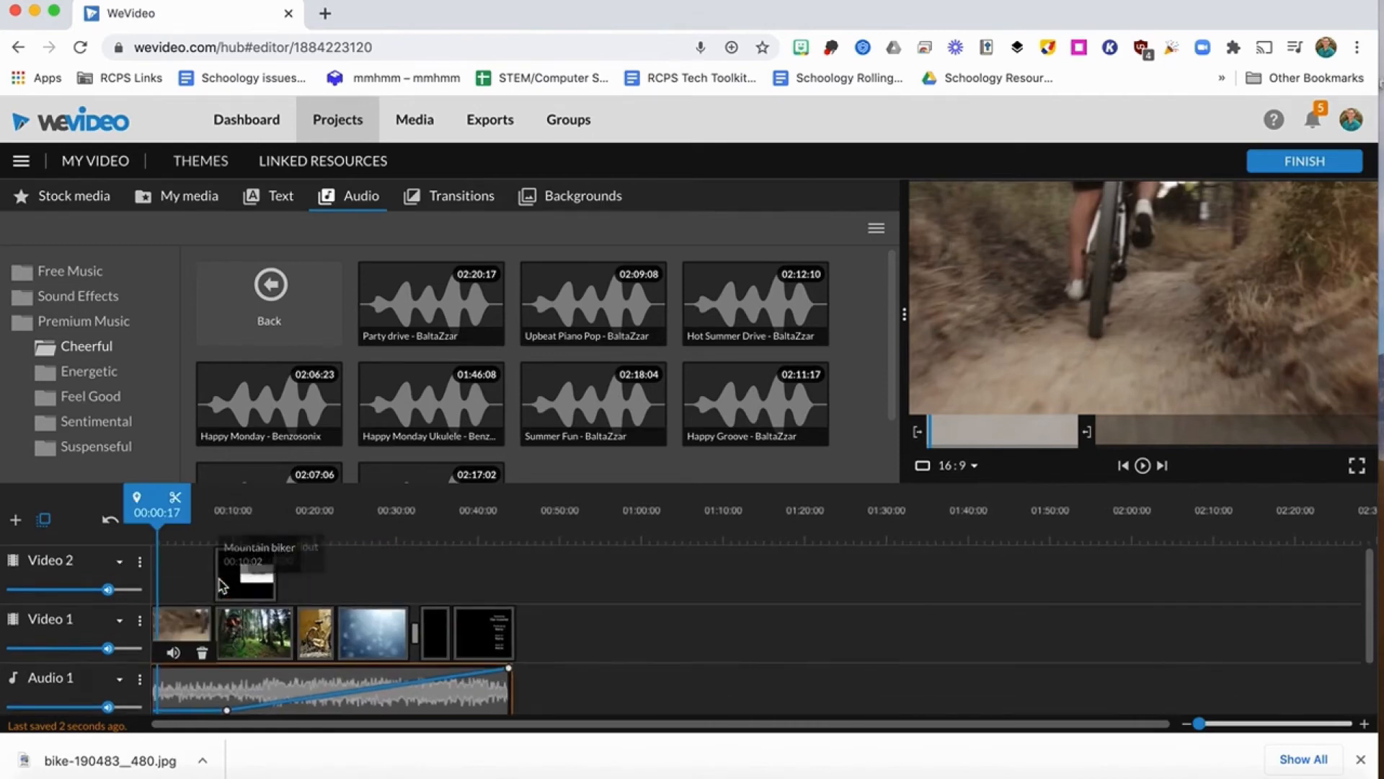
Play the video from just before the bike image to check how the music fades in after the narration.
left_click_drag(156, 500, 208, 500)
key("space")
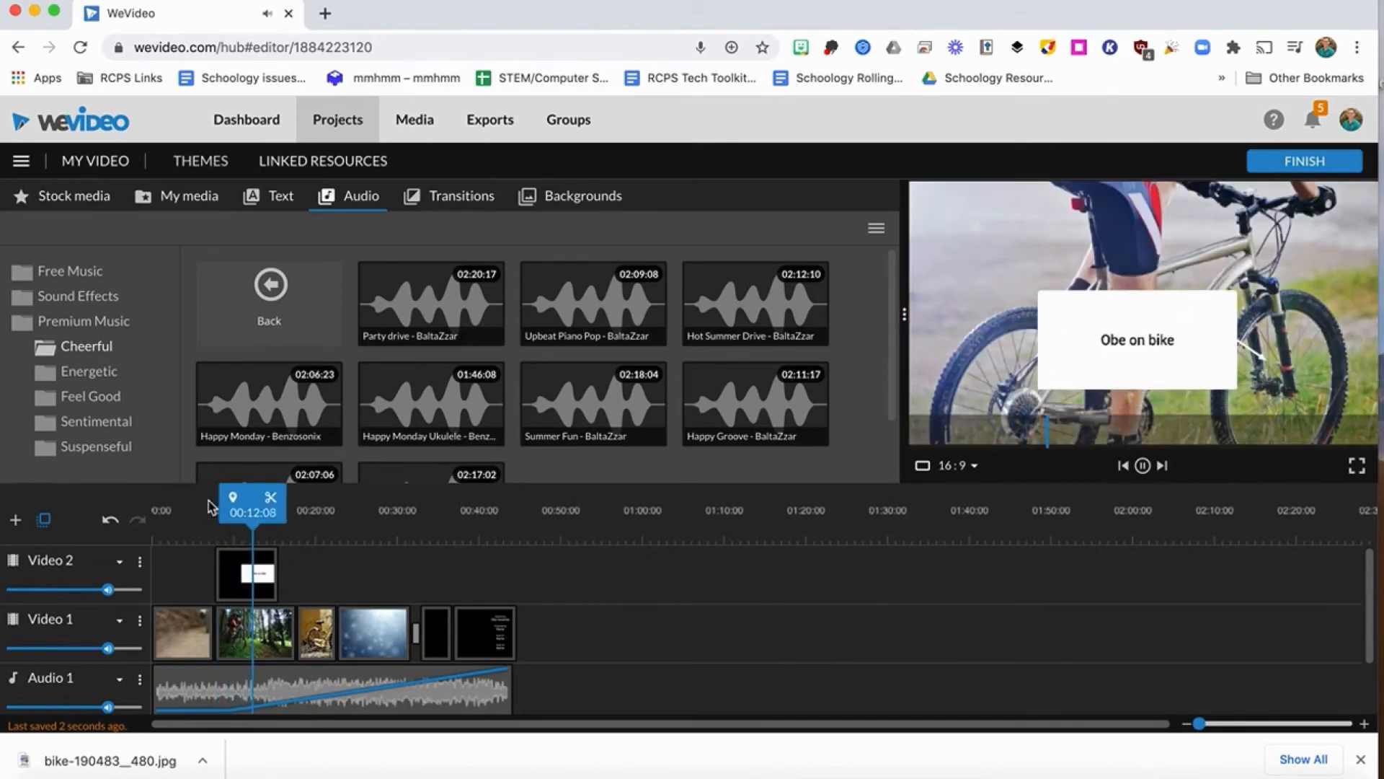
key("space")
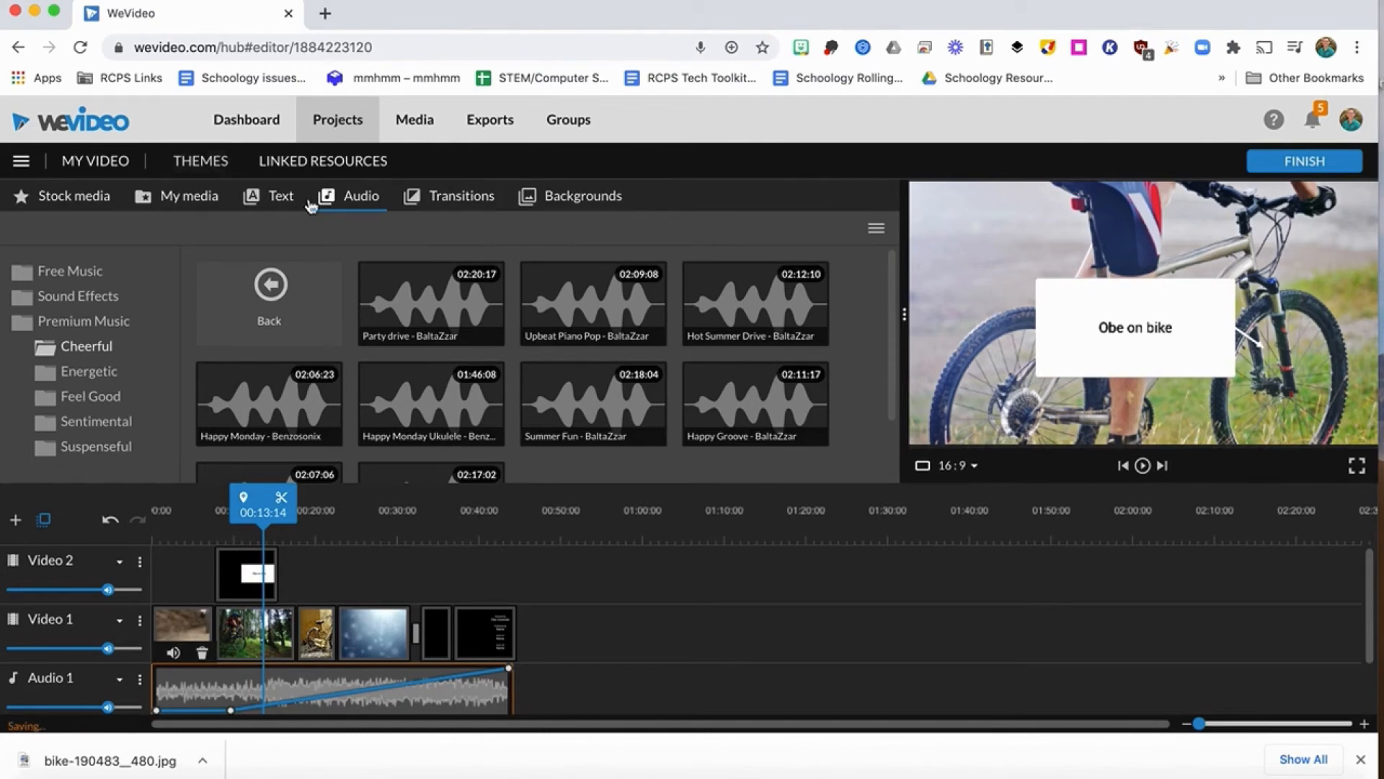
Browse the tracks and sound effects in the shared RCPS Royalty free Music folder of My media.
left_click(175, 204)
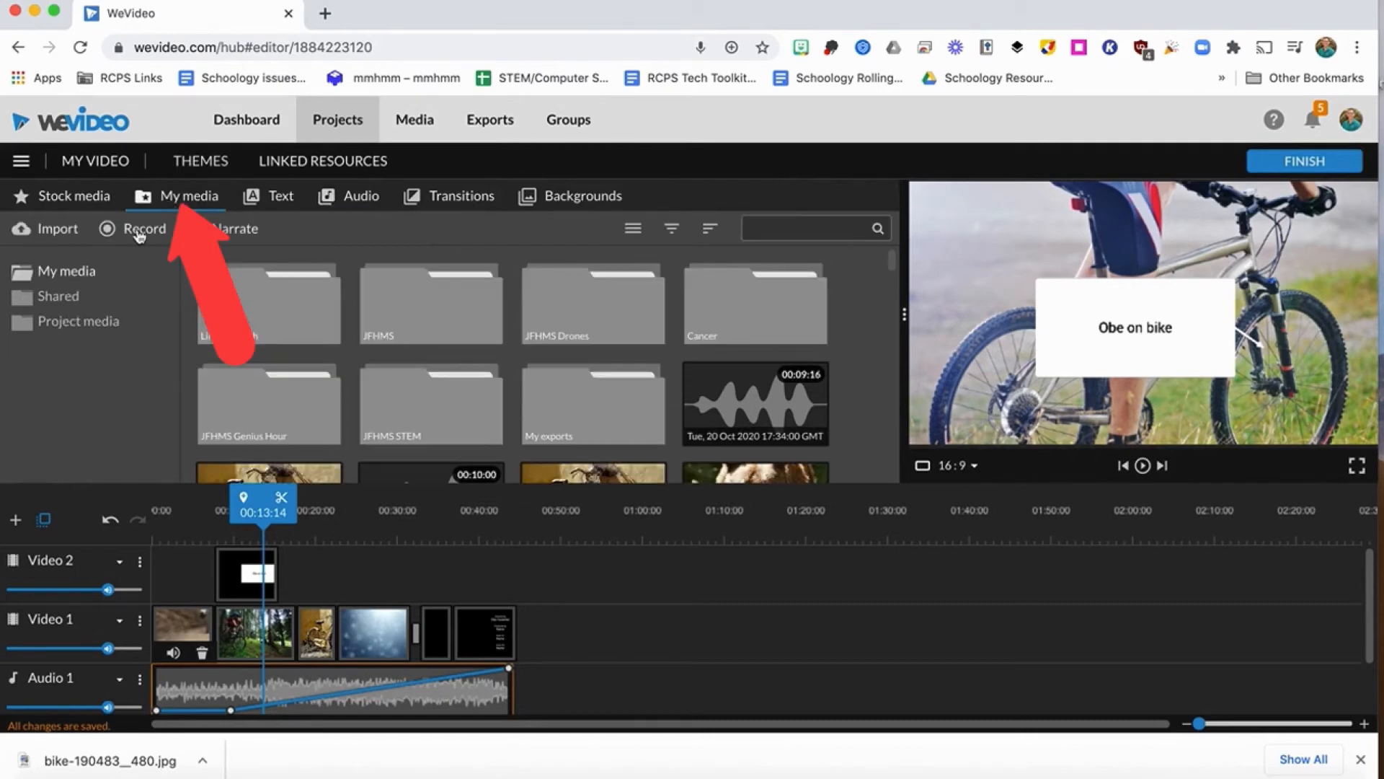
left_click(62, 300)
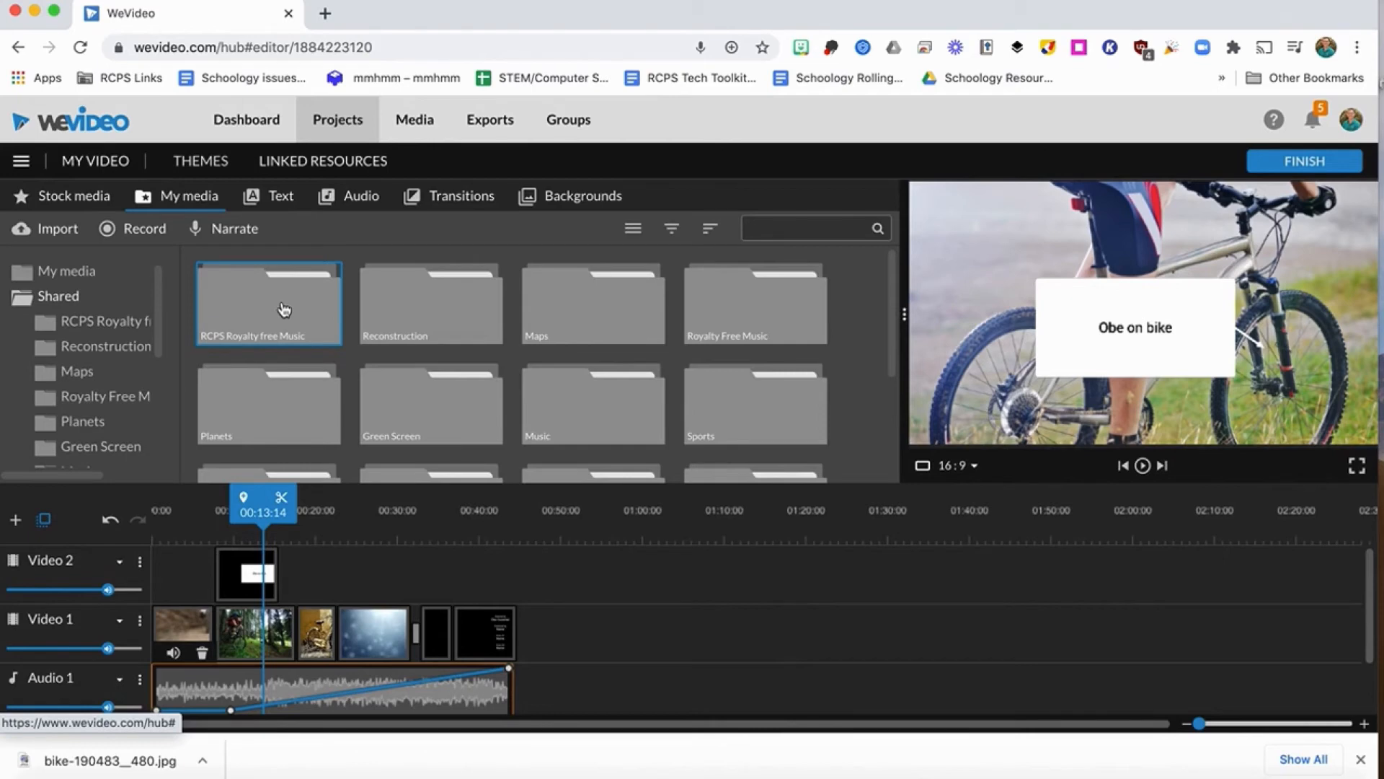
double_click(284, 310)
scroll(395, 354, "down", 3)
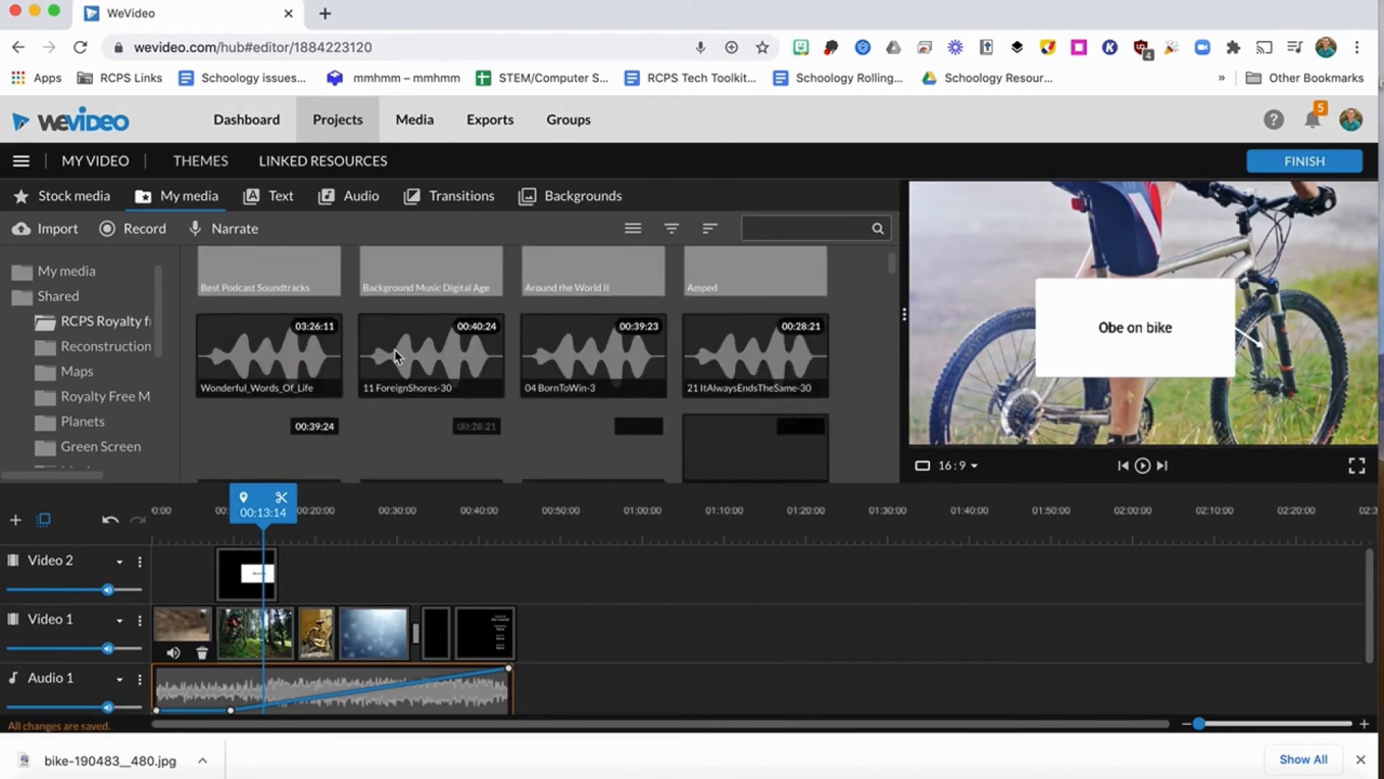
scroll(395, 355, "down", 10)
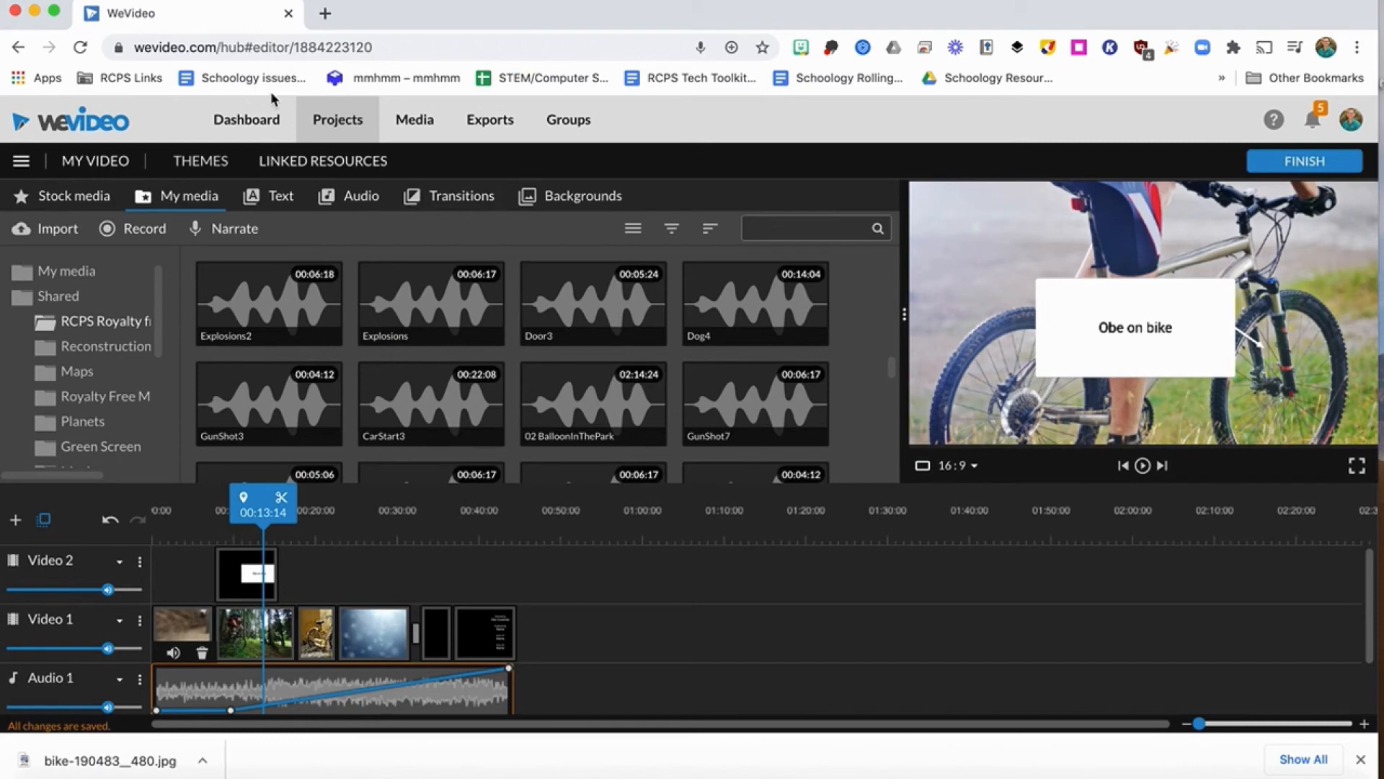
Search the stock media for "path" and add the clip of a path going through woods after the end credits in Video 1.
left_click(73, 211)
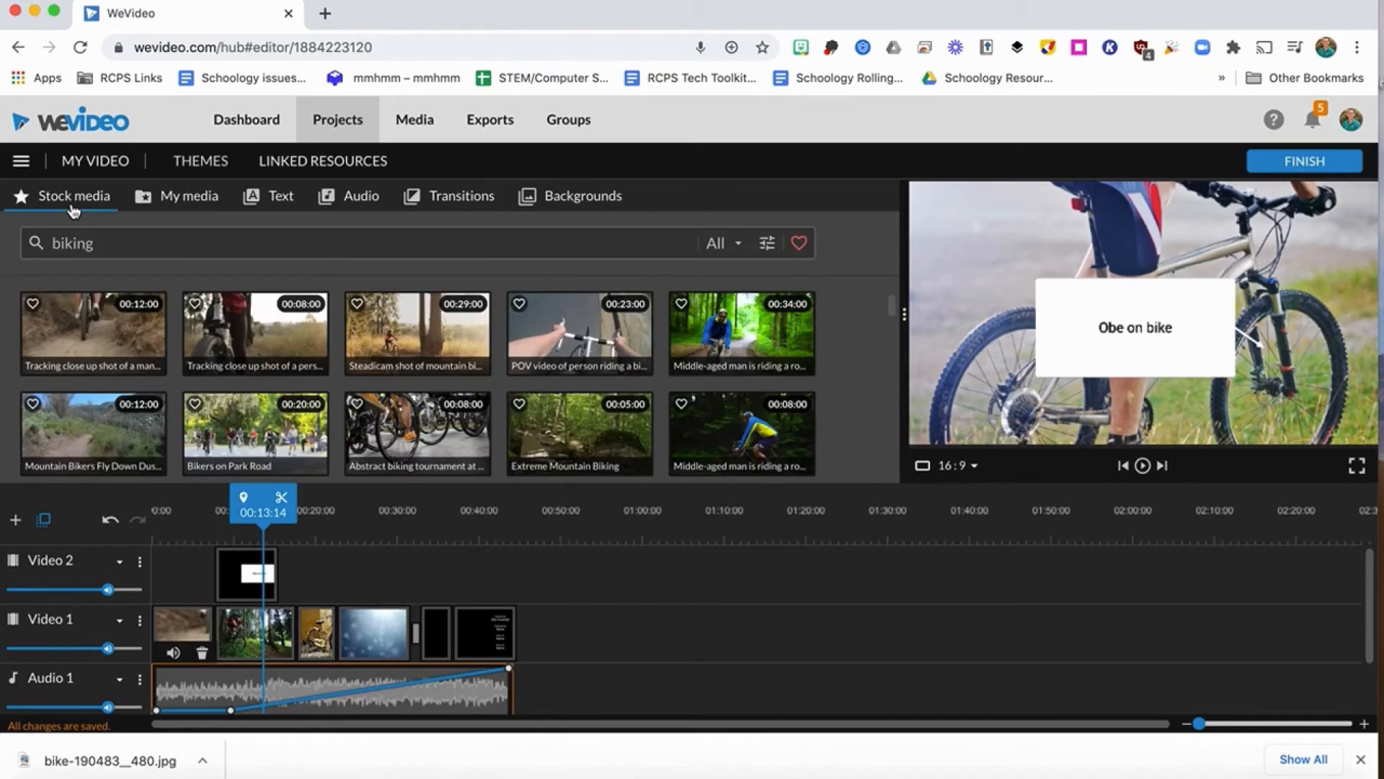
double_click(108, 238)
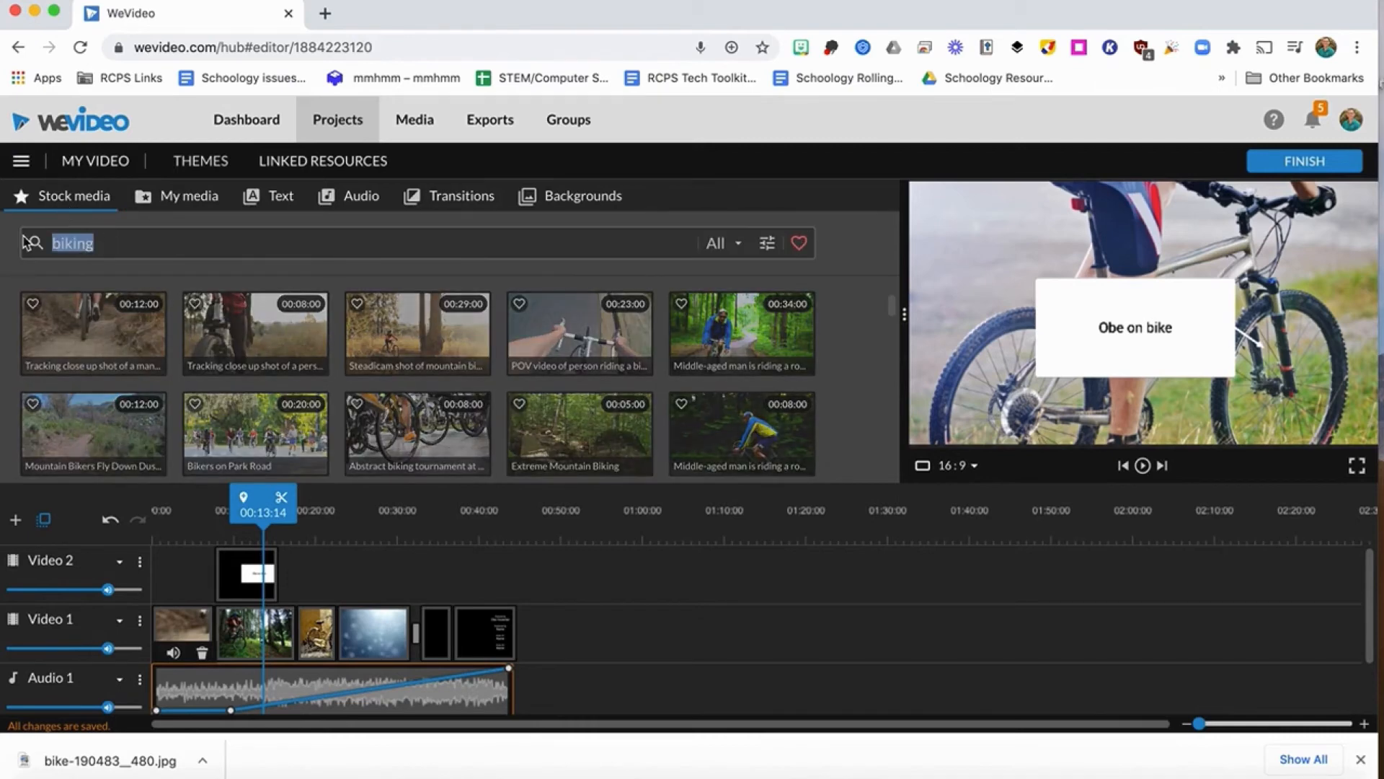
type("path")
key("Return")
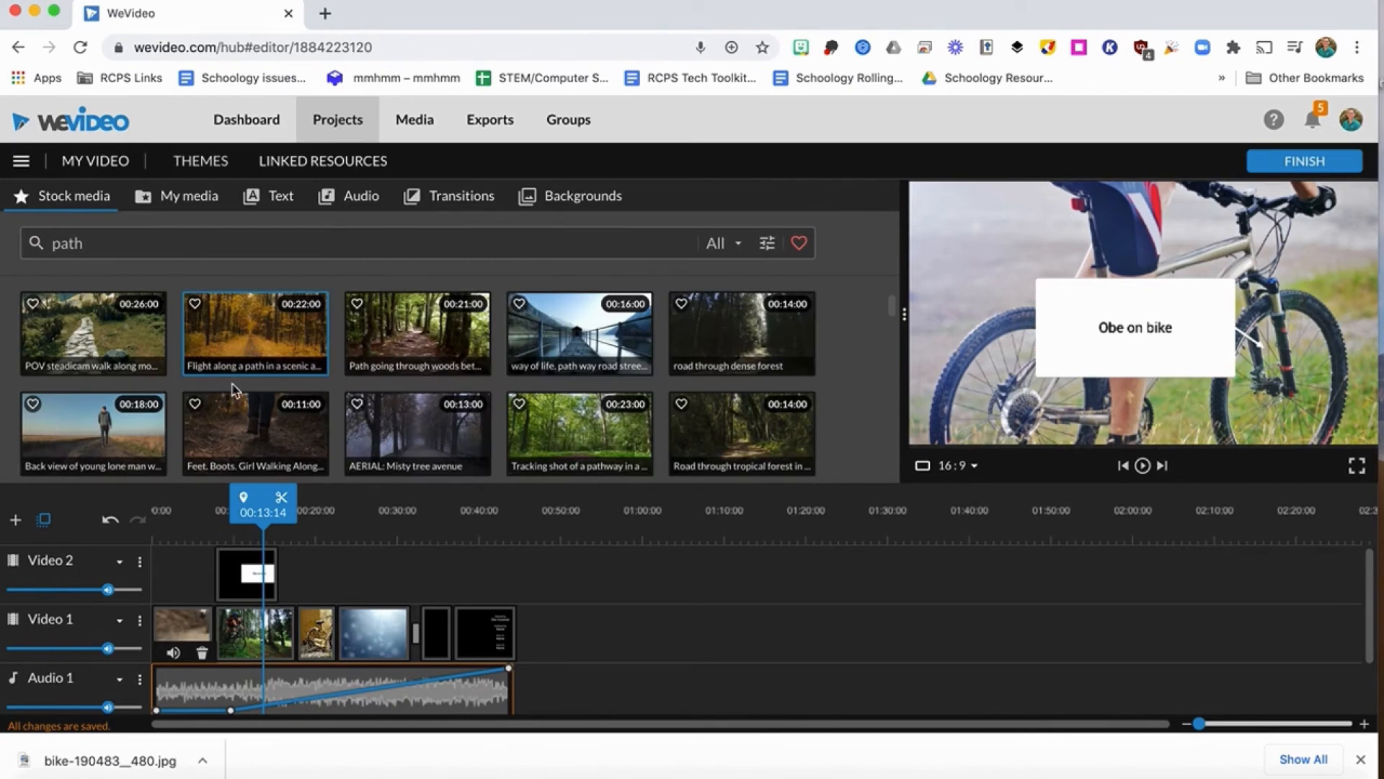
left_click_drag(402, 322, 552, 630)
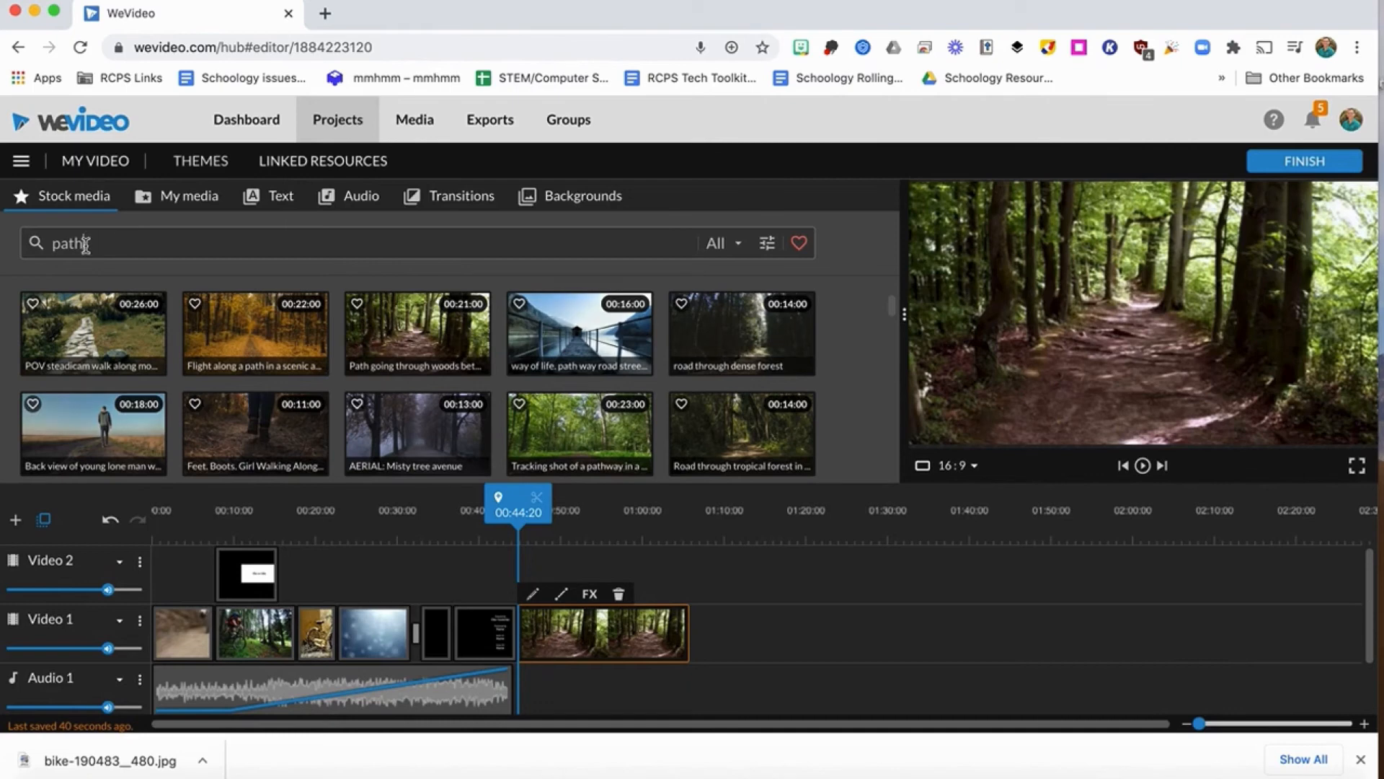
Search the stock media for "handsome fitness man" and place the image of the man in a gray sweatshirt in Video 2 above the path clip.
left_click_drag(85, 244, 25, 248)
type("hand")
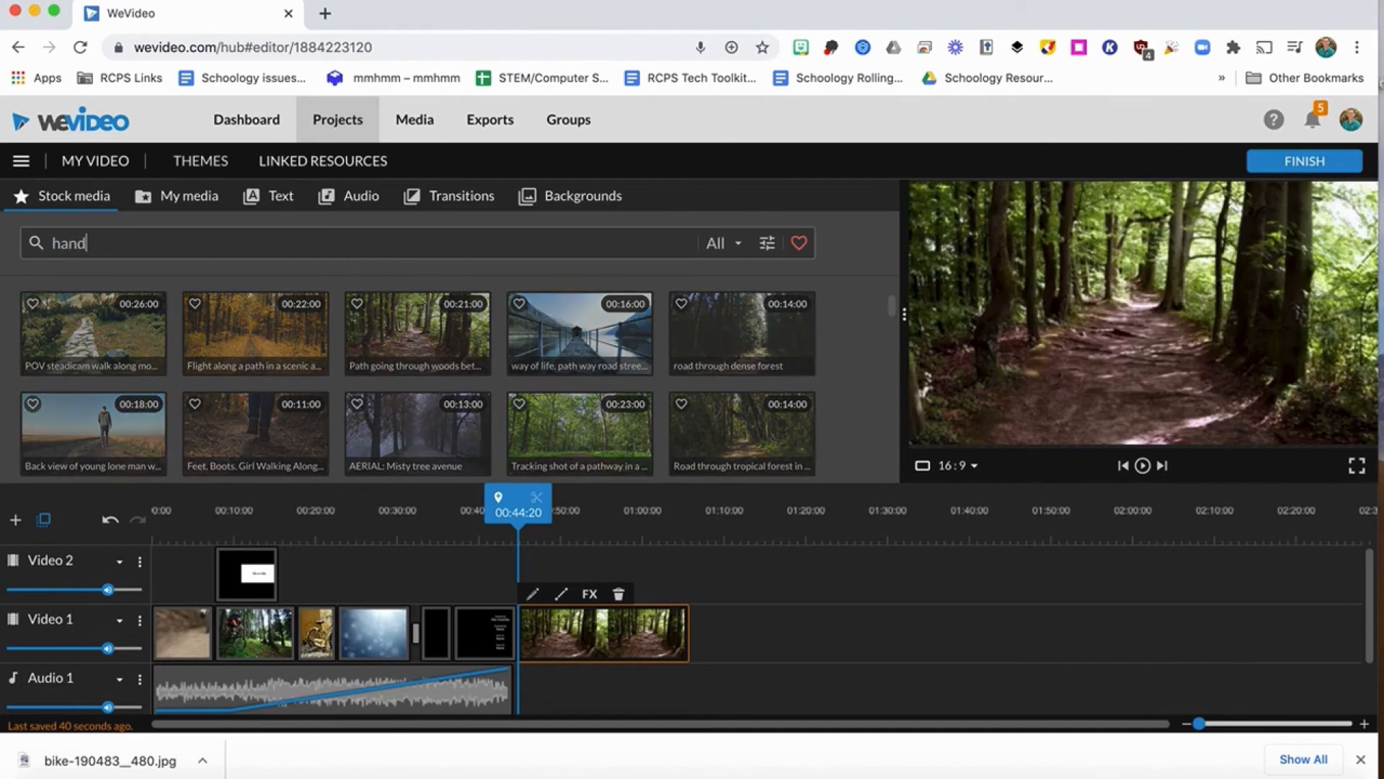
type("some fitness man")
key("Return")
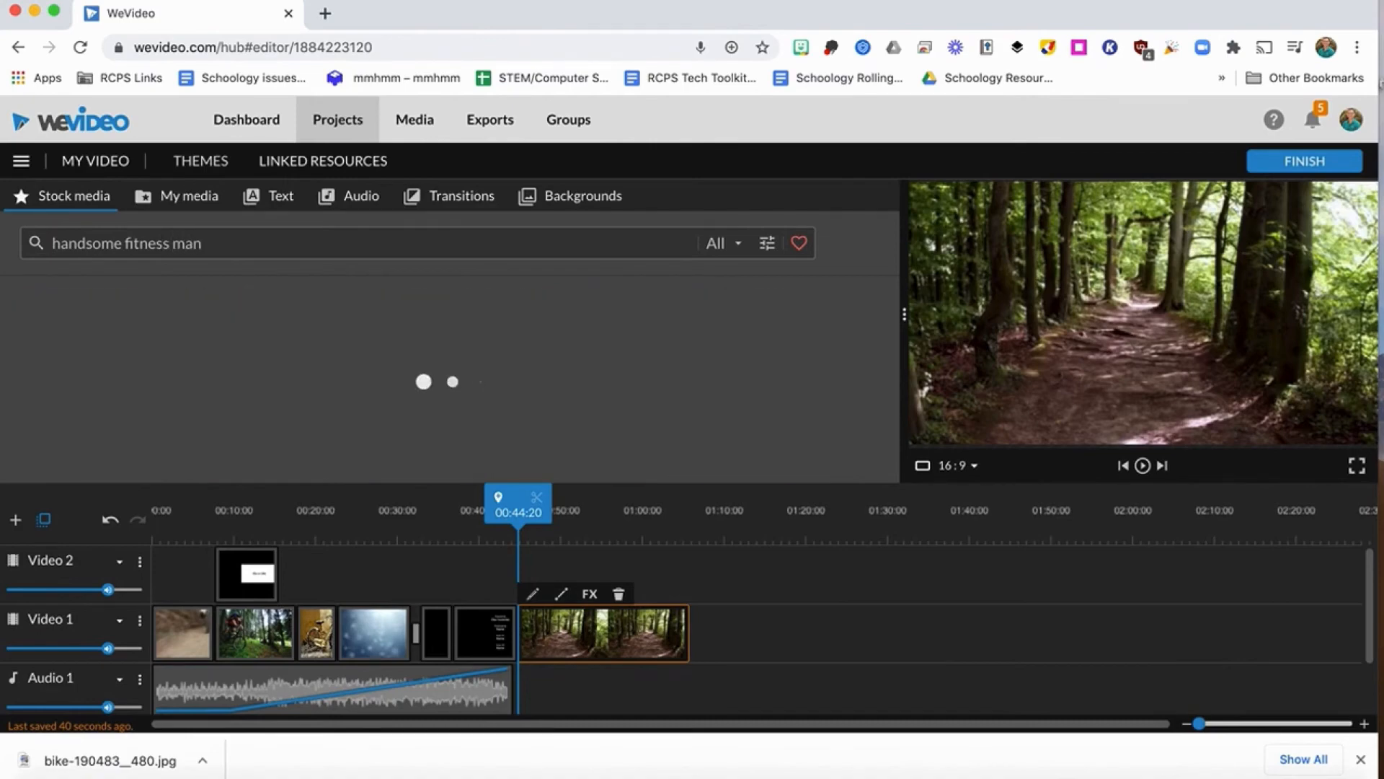
scroll(202, 349, "down", 5)
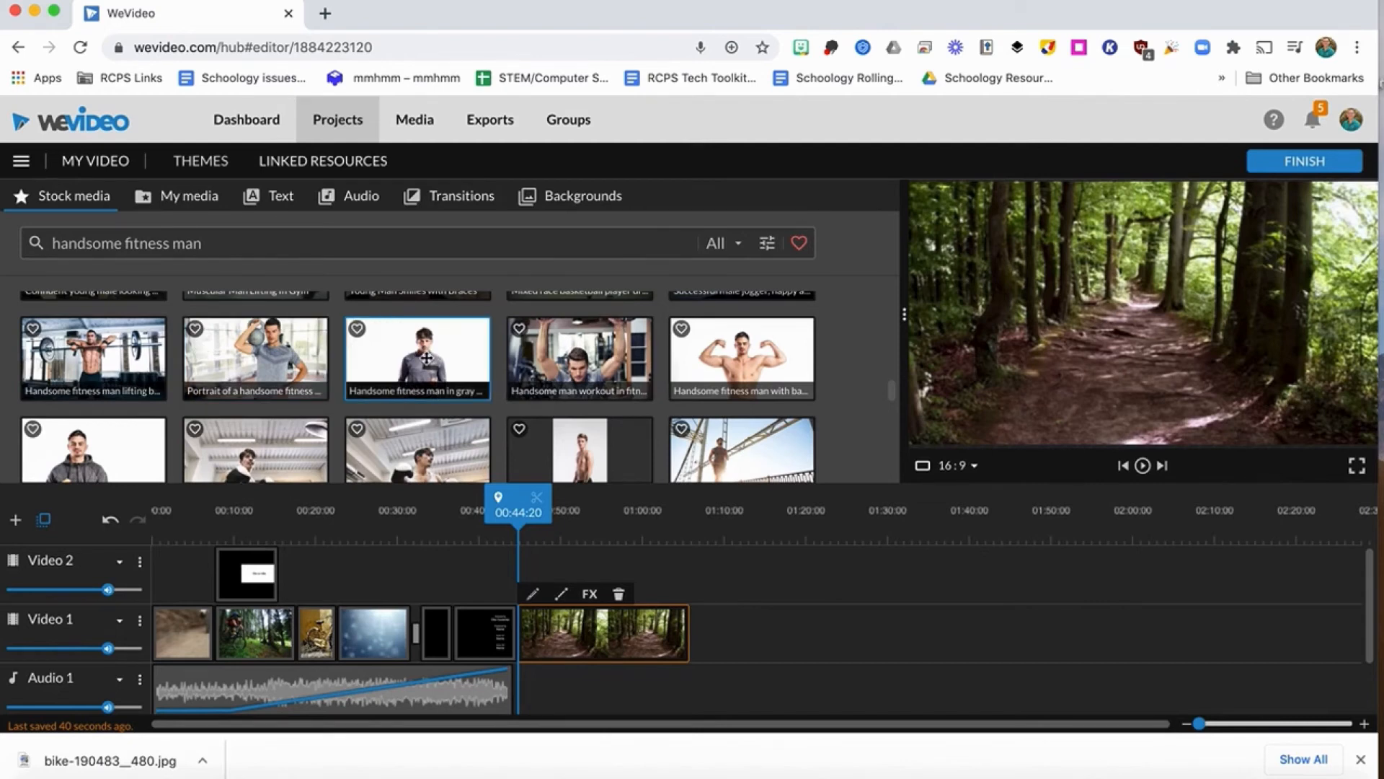
left_click_drag(424, 358, 550, 568)
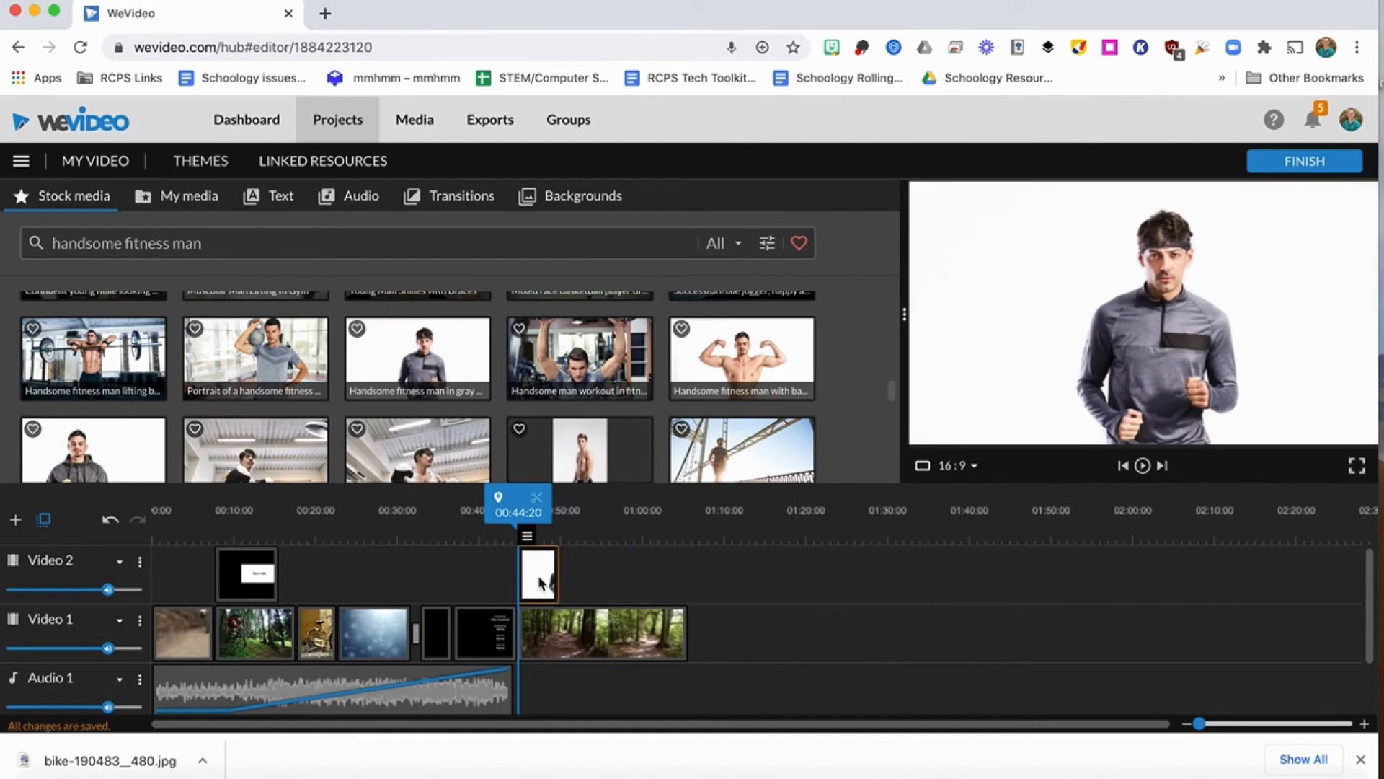
Key out the fitness man image's white background (fcfcfc), move the upper Defringe limit close to the low end, and save the changes.
double_click(538, 575)
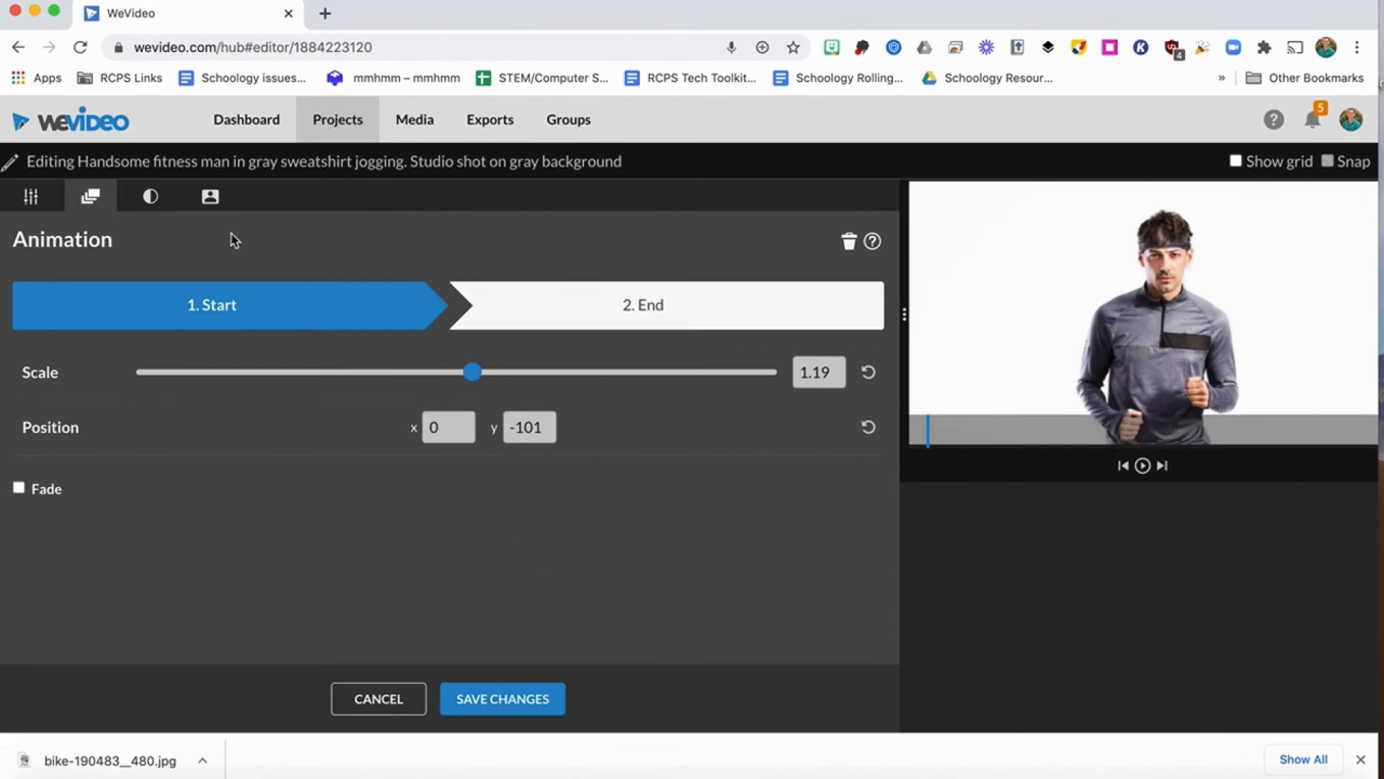
left_click(211, 198)
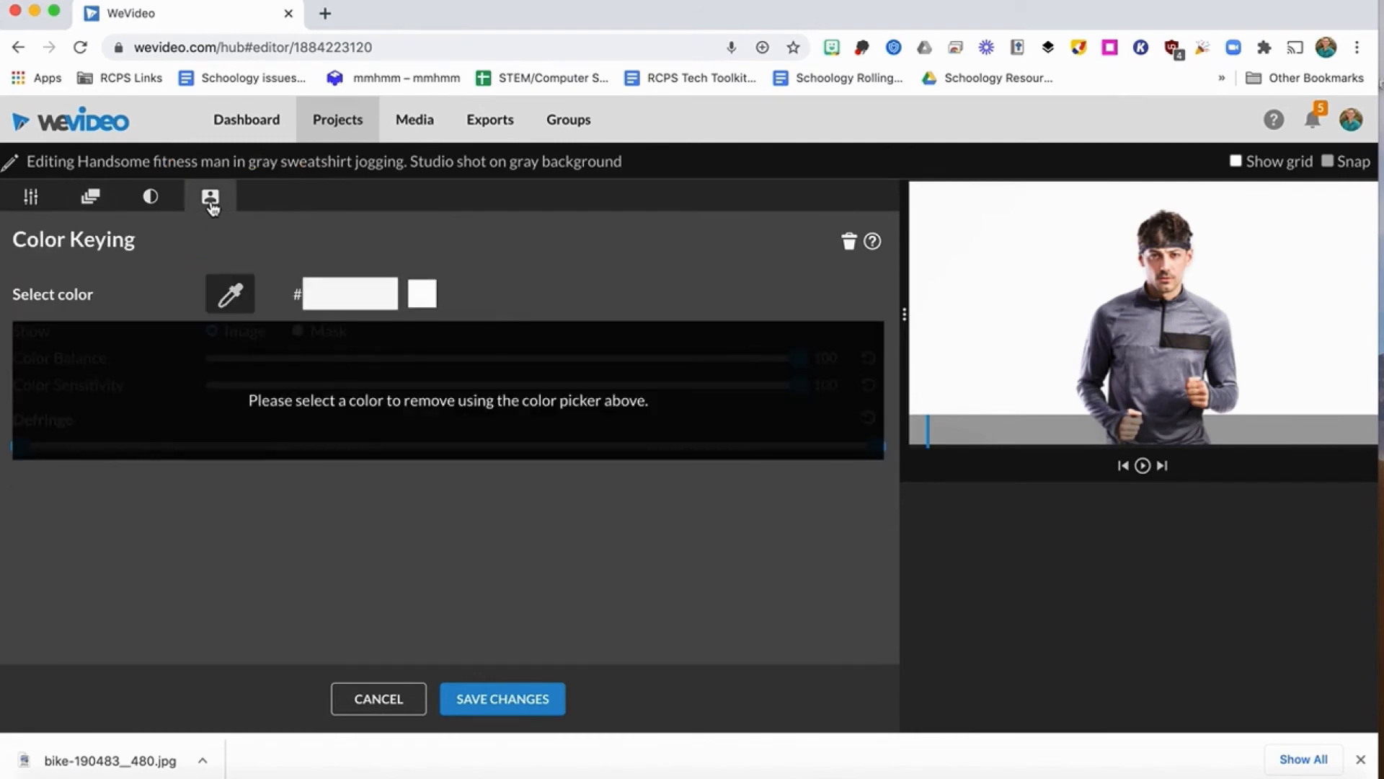
left_click(217, 288)
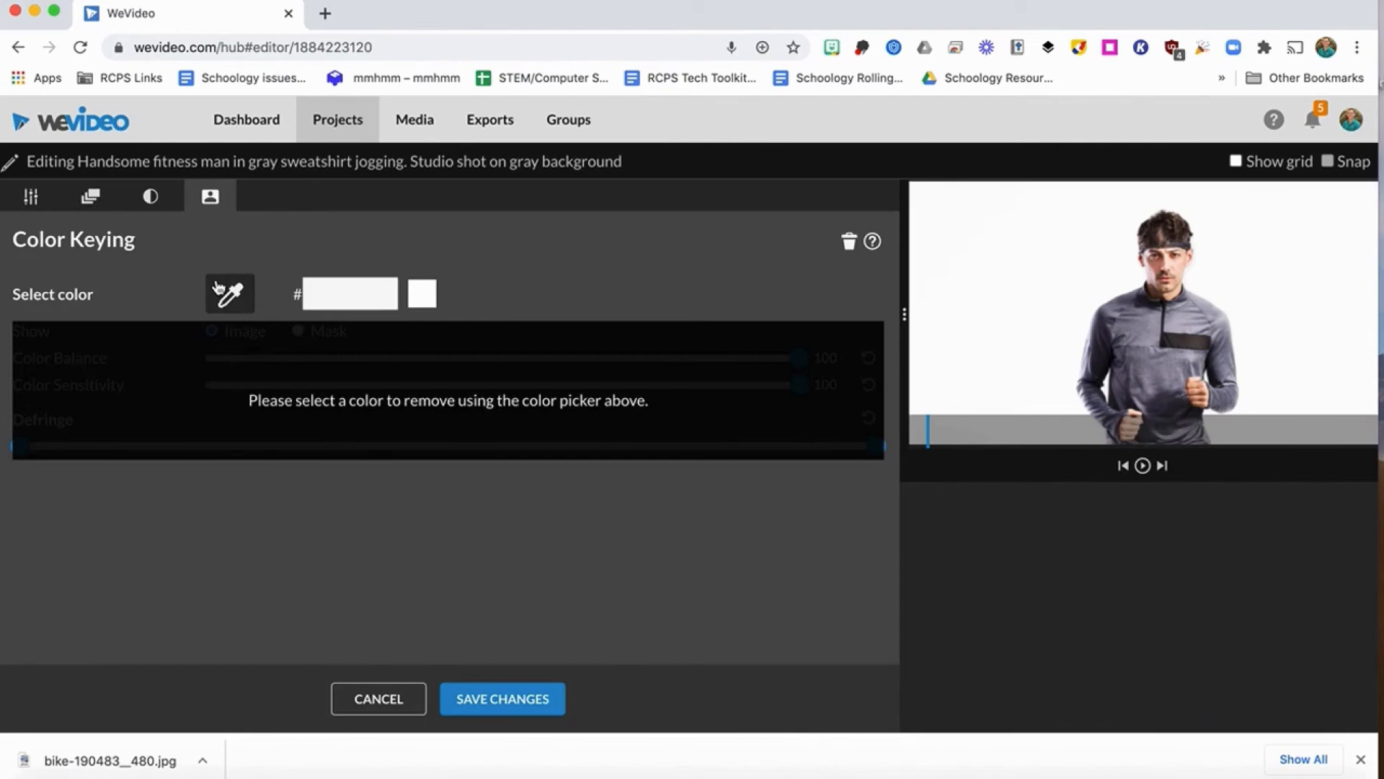
left_click(995, 227)
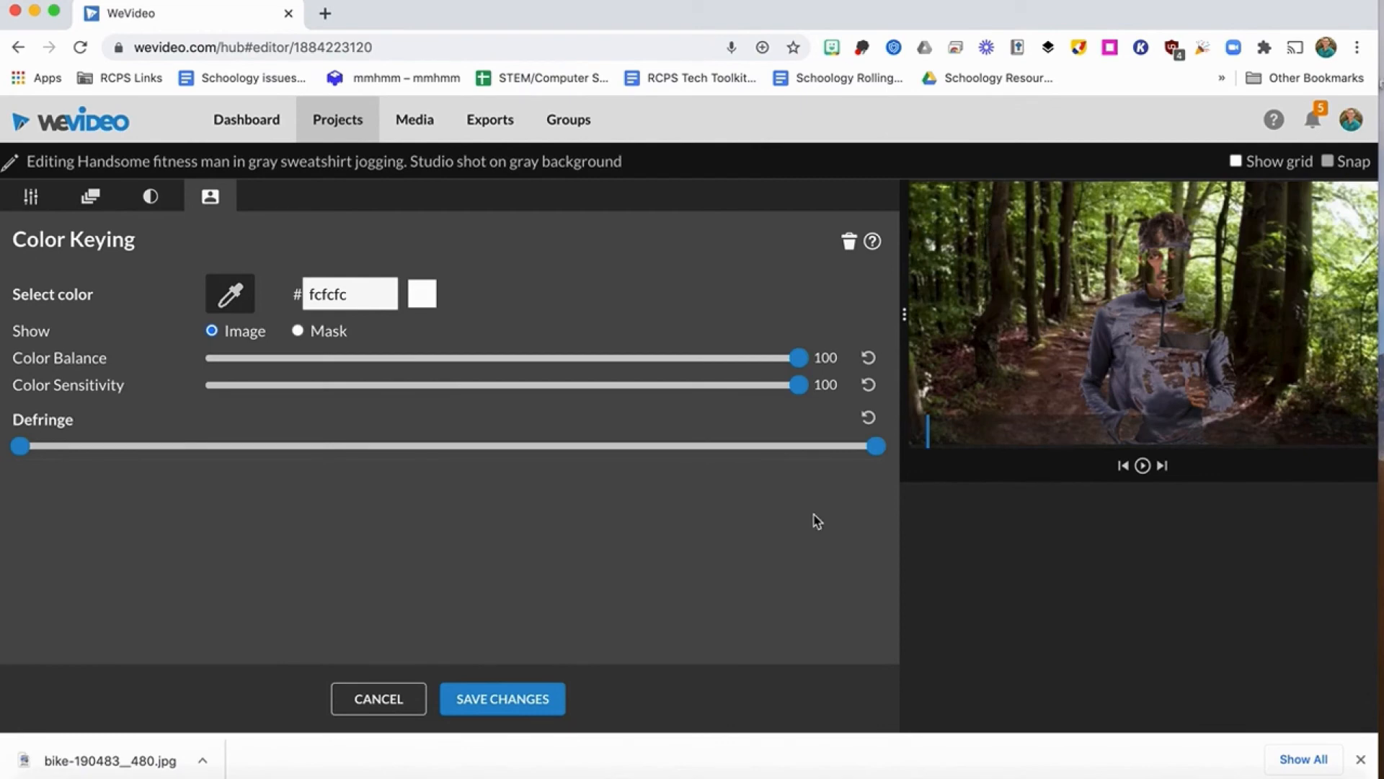
left_click_drag(876, 448, 90, 404)
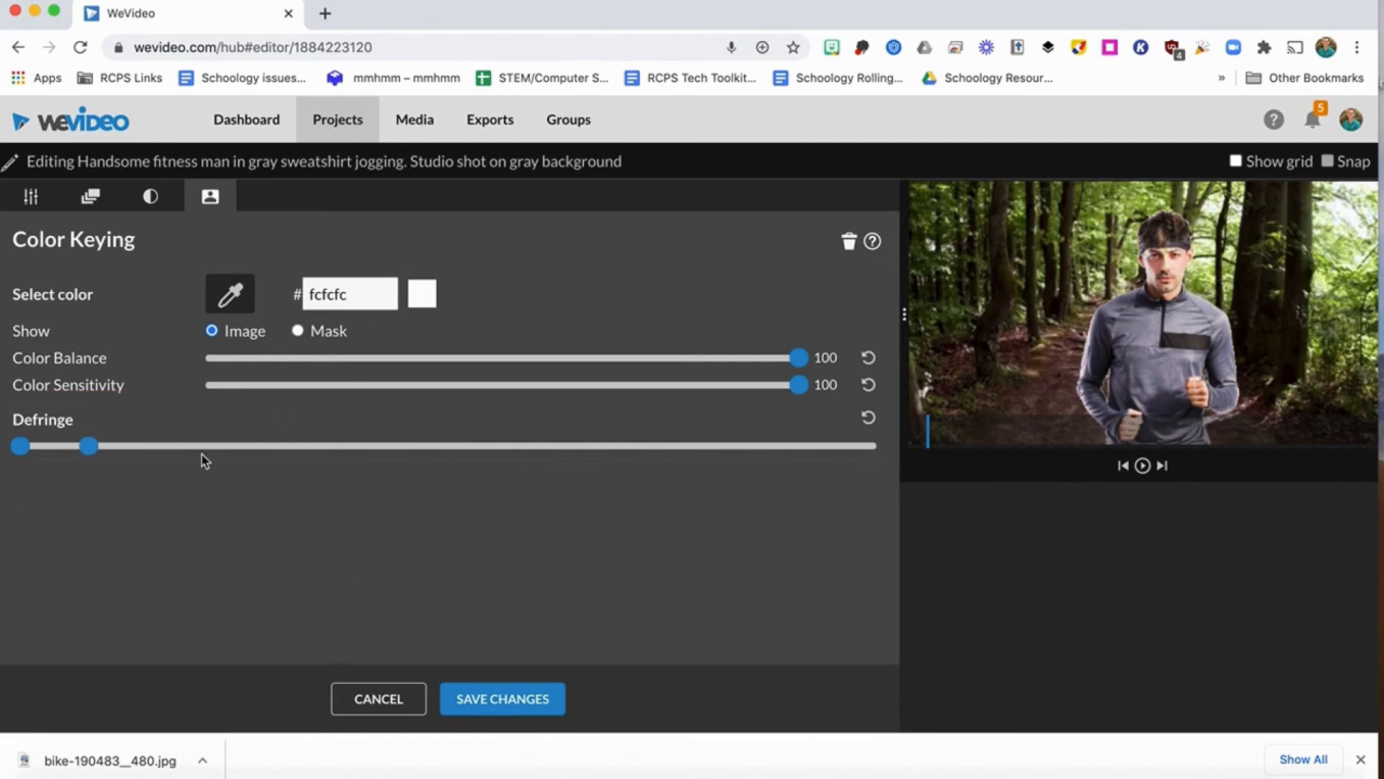
left_click(501, 708)
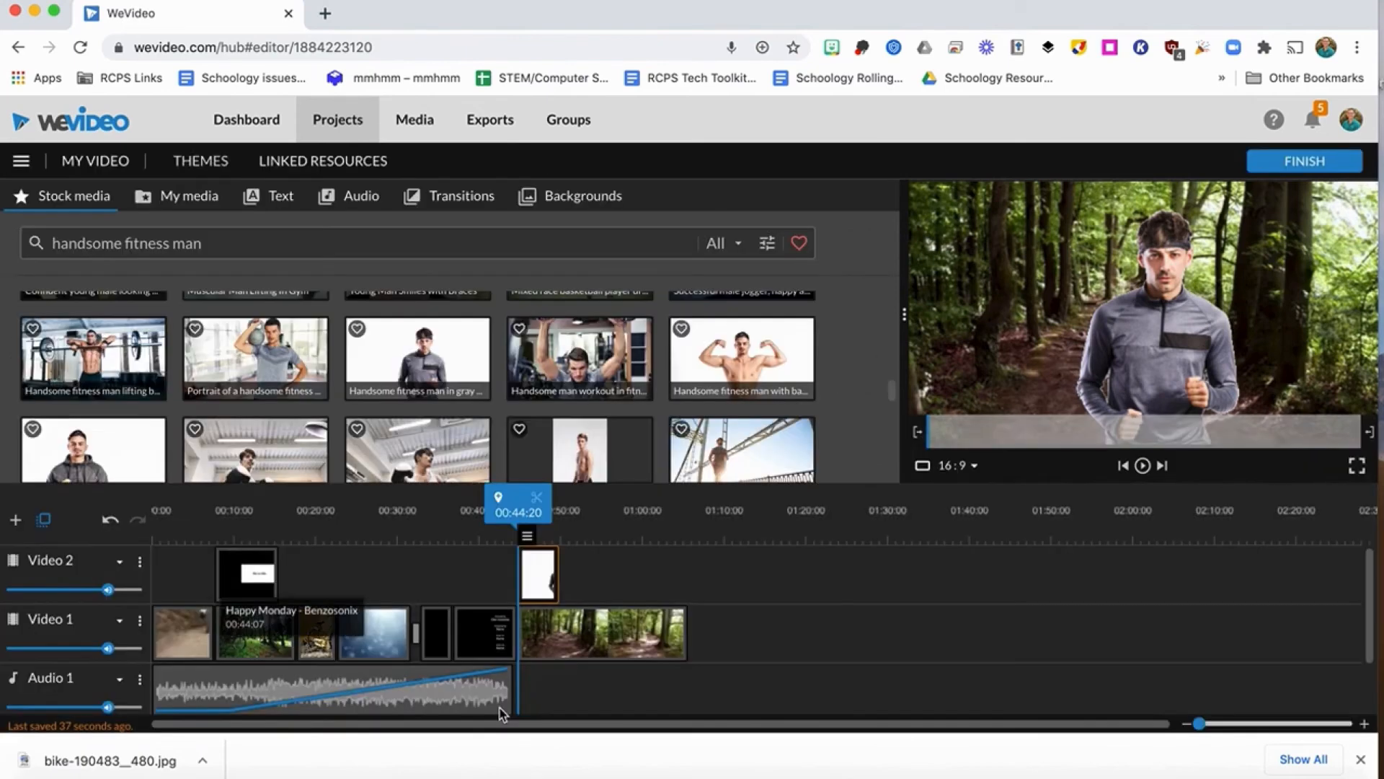
Search the stock media for "handsome man jogging" and place the sunset silhouette jogging clip in Video 2 after the fitness man image.
mouse_move(519, 498)
left_mouse_down()
mouse_move(550, 498)
mouse_move(538, 498)
left_mouse_up()
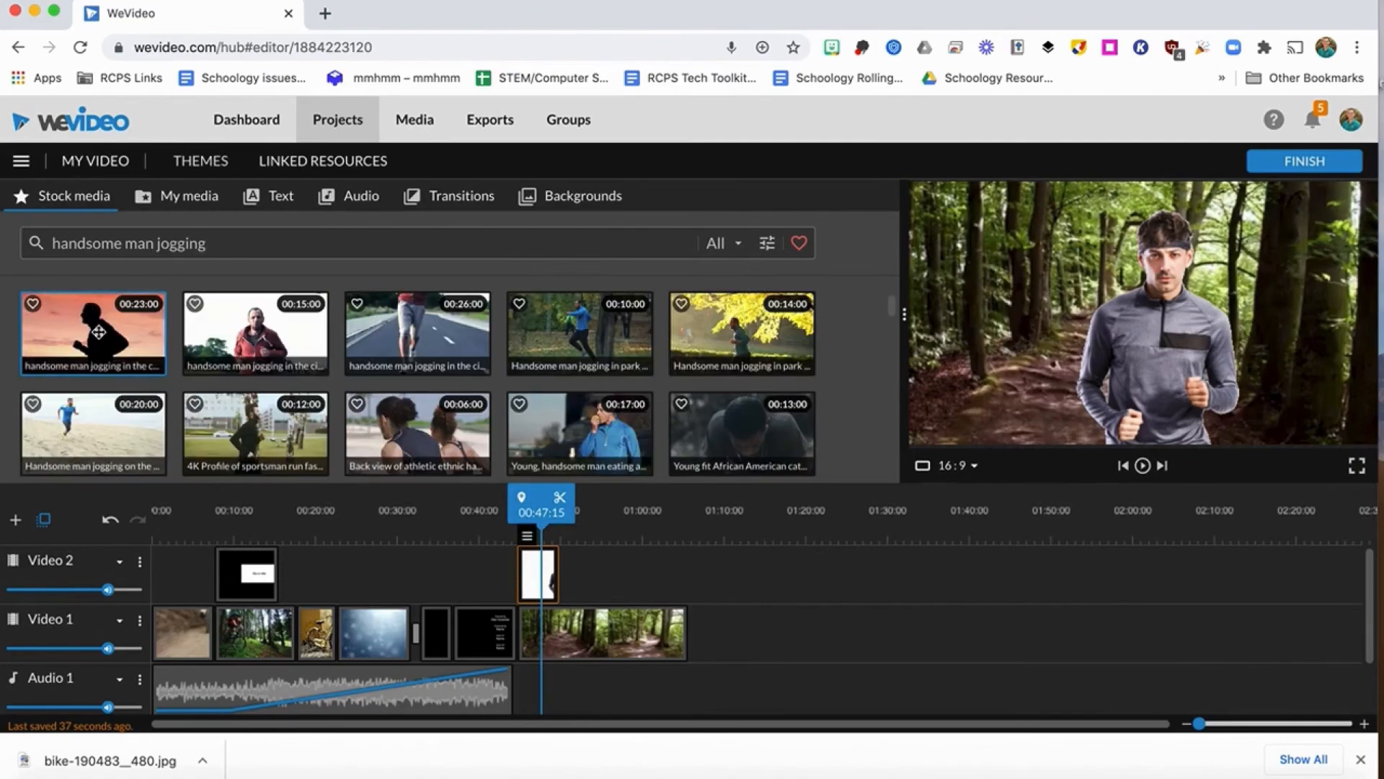
left_click_drag(98, 332, 590, 570)
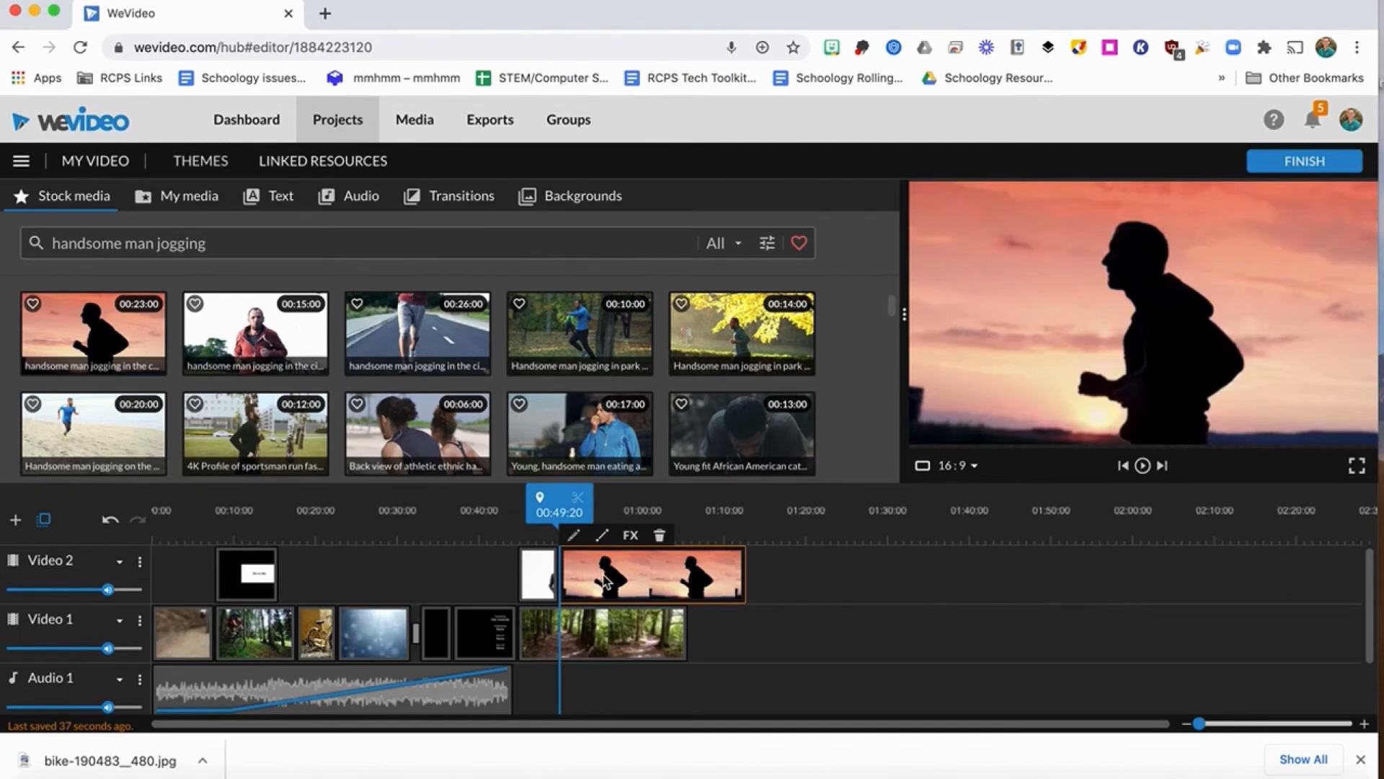
Key out the jogging silhouette's black (010003), save the changes, and trim the clip to end with the woods path clip below it.
double_click(647, 568)
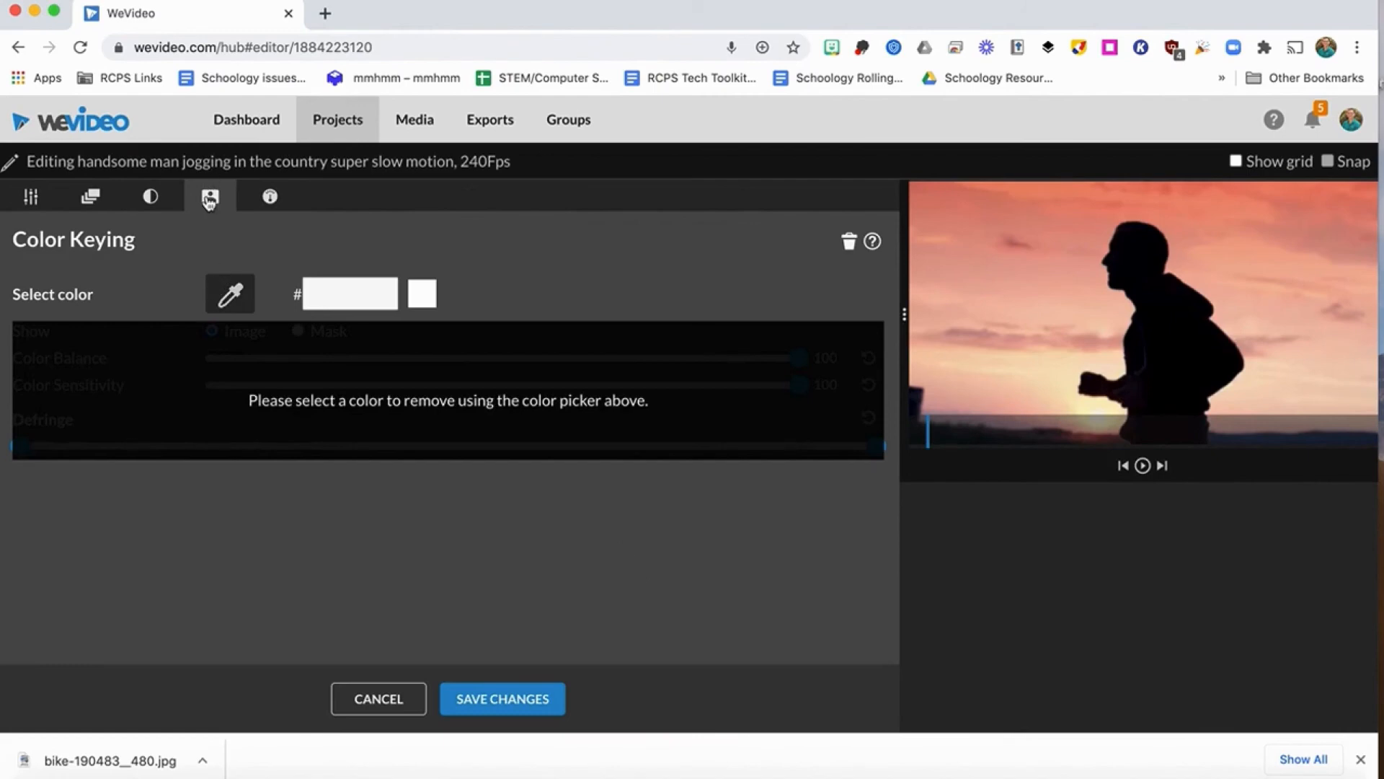
left_click(223, 292)
left_click(1155, 328)
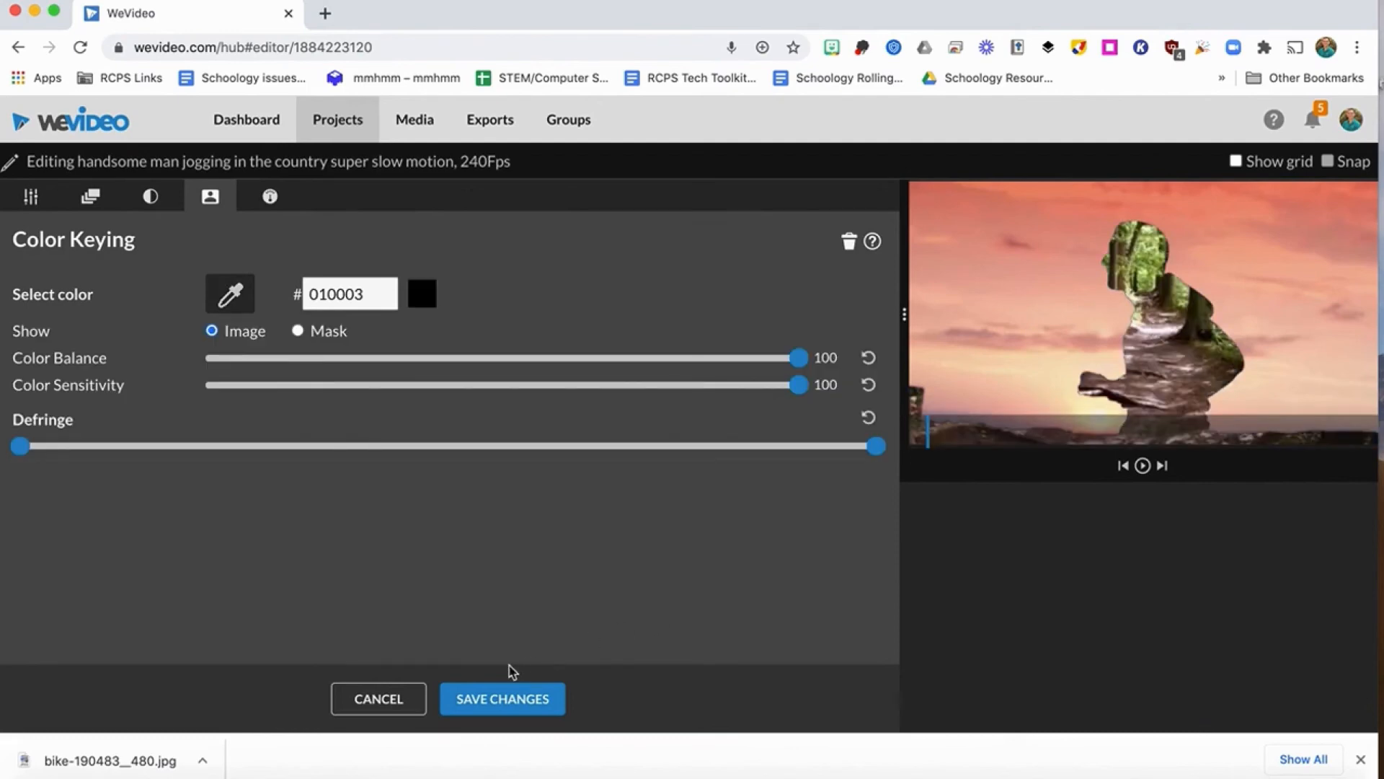
left_click(509, 707)
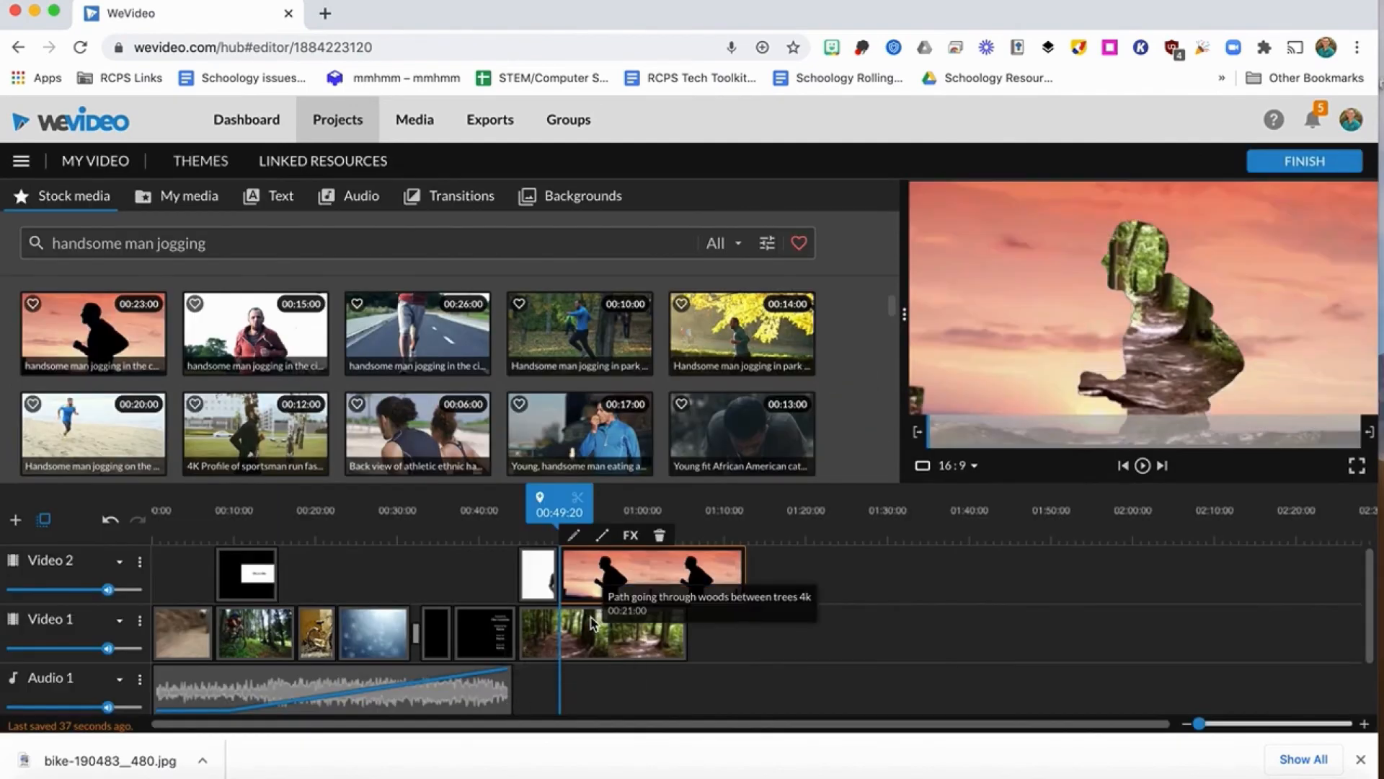
left_click_drag(743, 574, 687, 577)
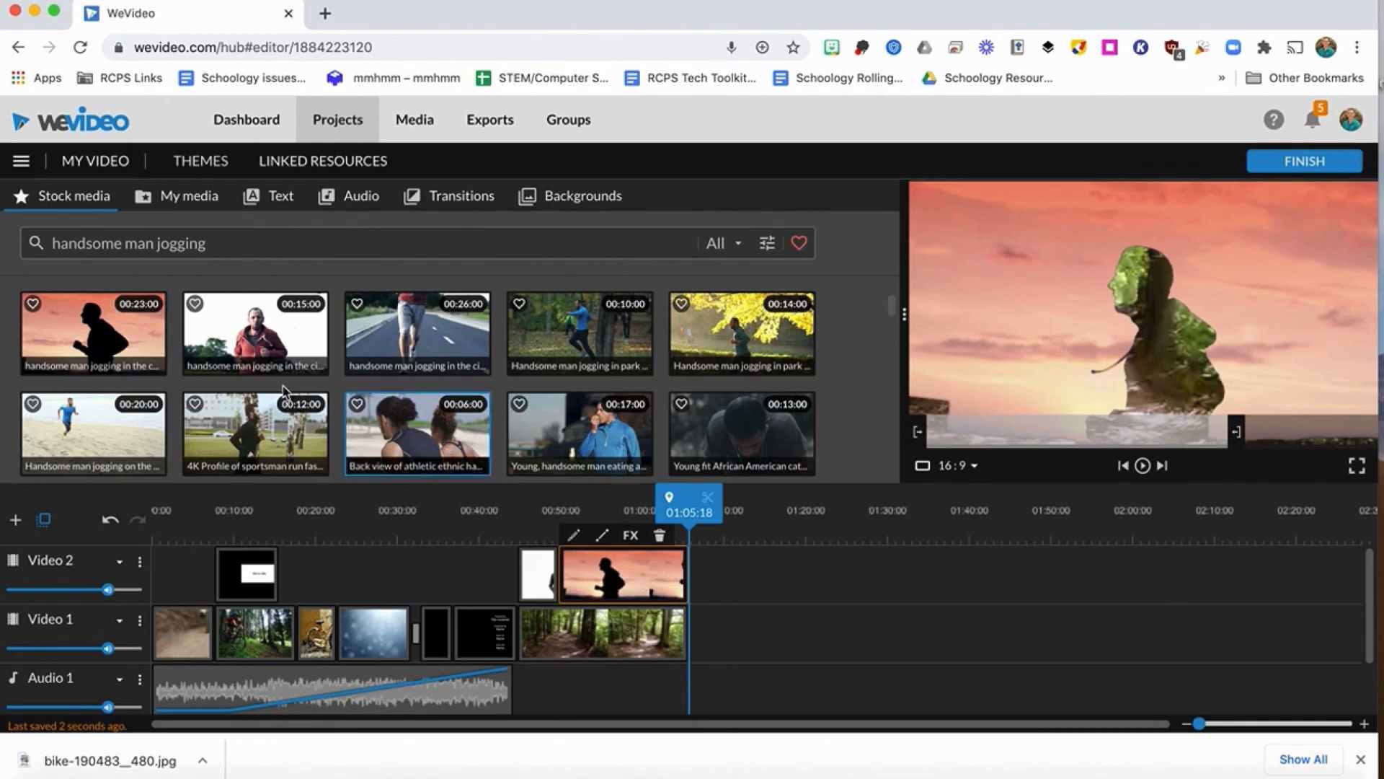
Search the stock media for "biking", add the 34-second middle-aged man riding clip after the path clip in Video 1, and Bikers on Park Road above it.
left_click_drag(214, 243, 36, 243)
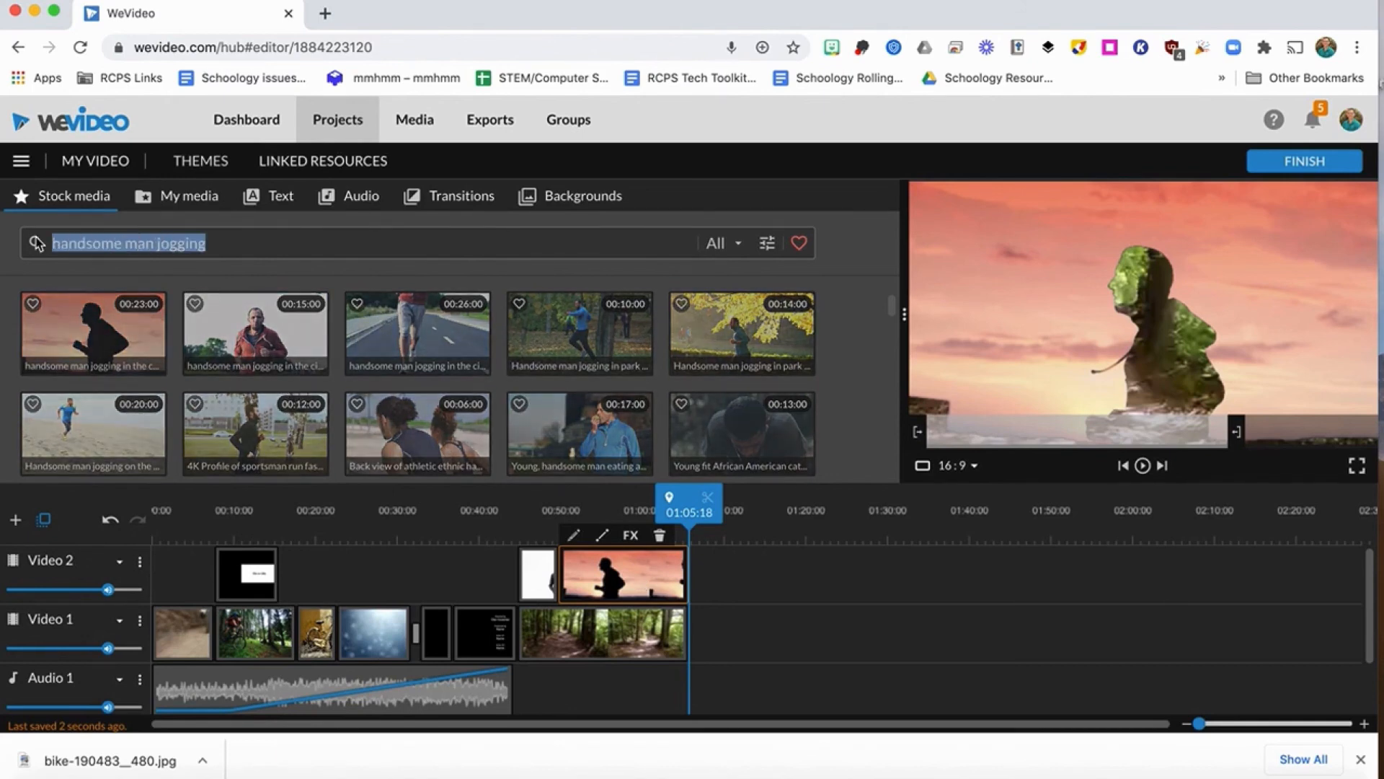
type("biking")
key("Return")
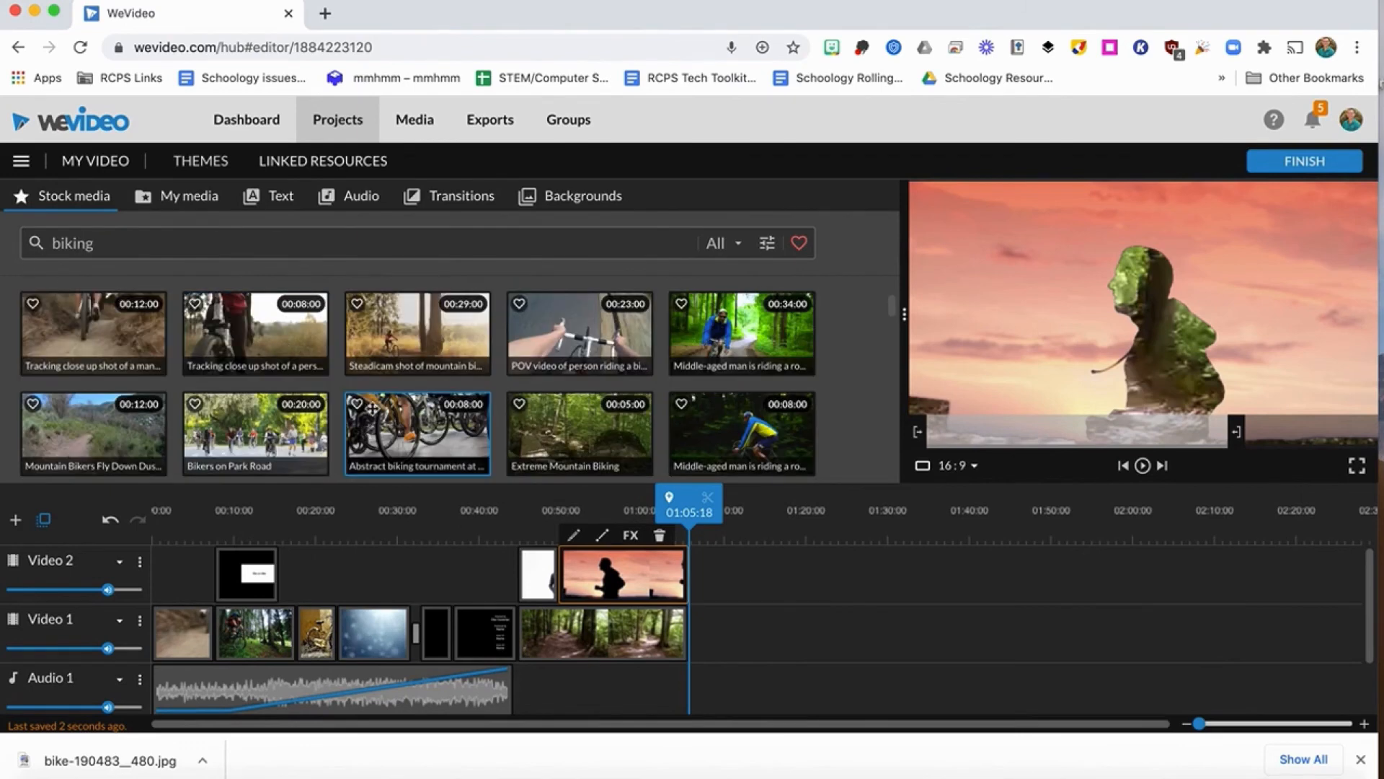
left_click_drag(715, 316, 714, 624)
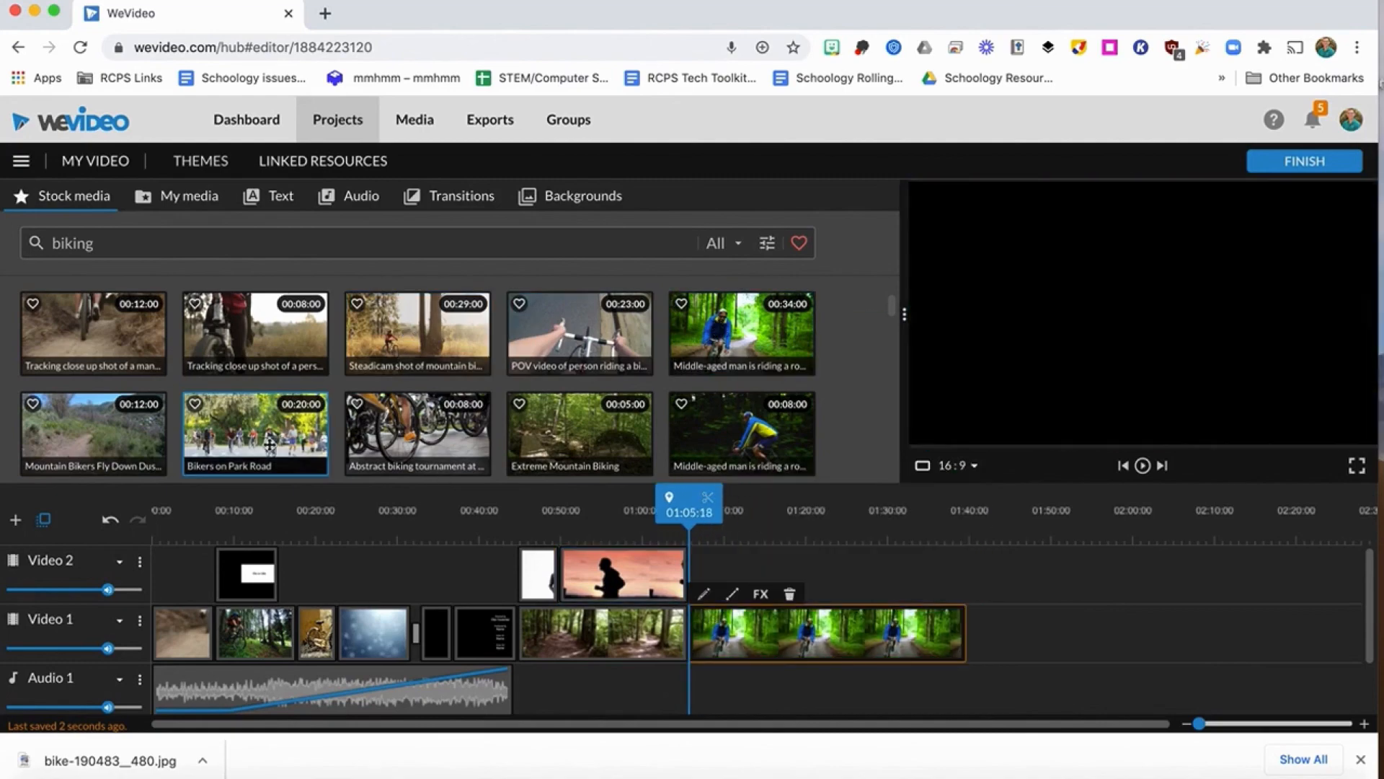
left_click_drag(774, 509, 725, 570)
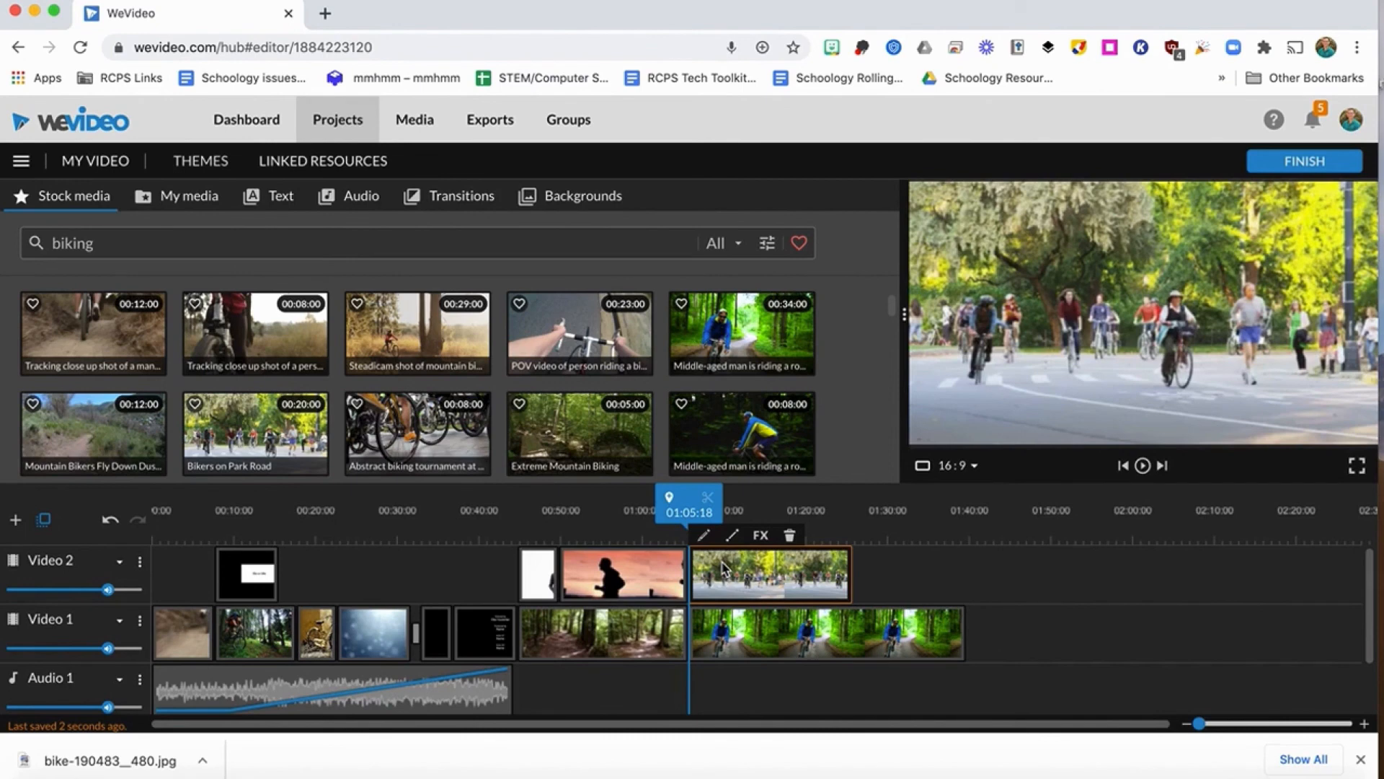
Scale the Bikers on Park Road clip to 0.45, move it to the frame's upper-right corner at x 1037, y -3, and save the changes.
double_click(776, 579)
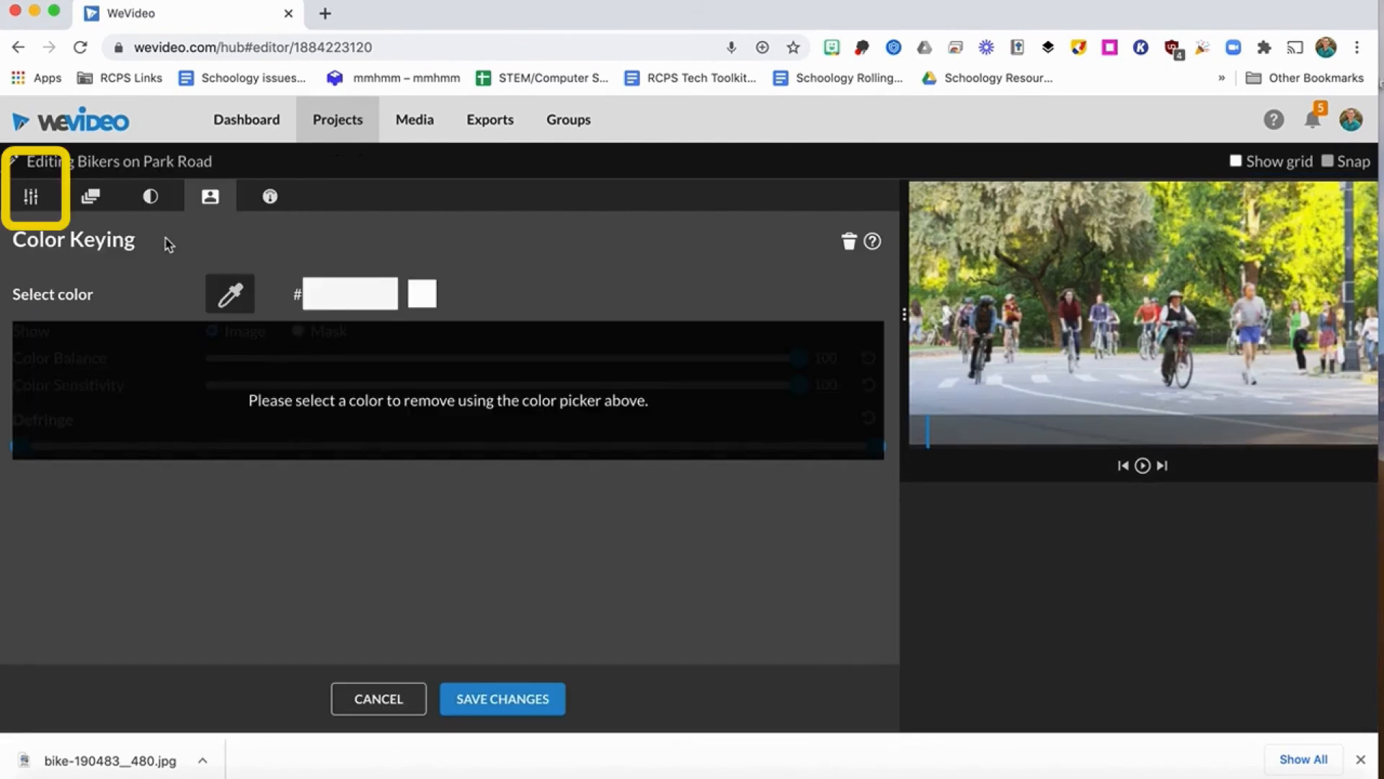
left_click(33, 209)
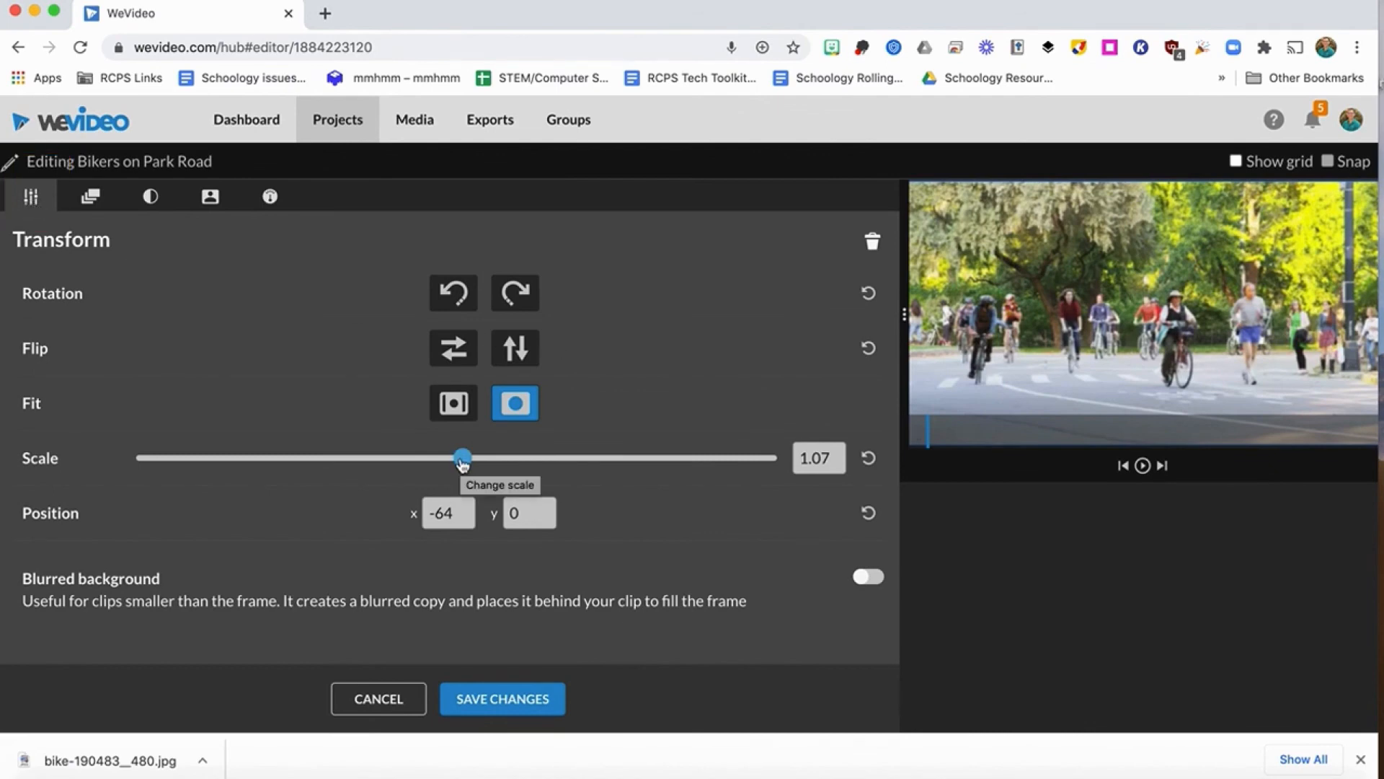
left_click_drag(462, 462, 277, 458)
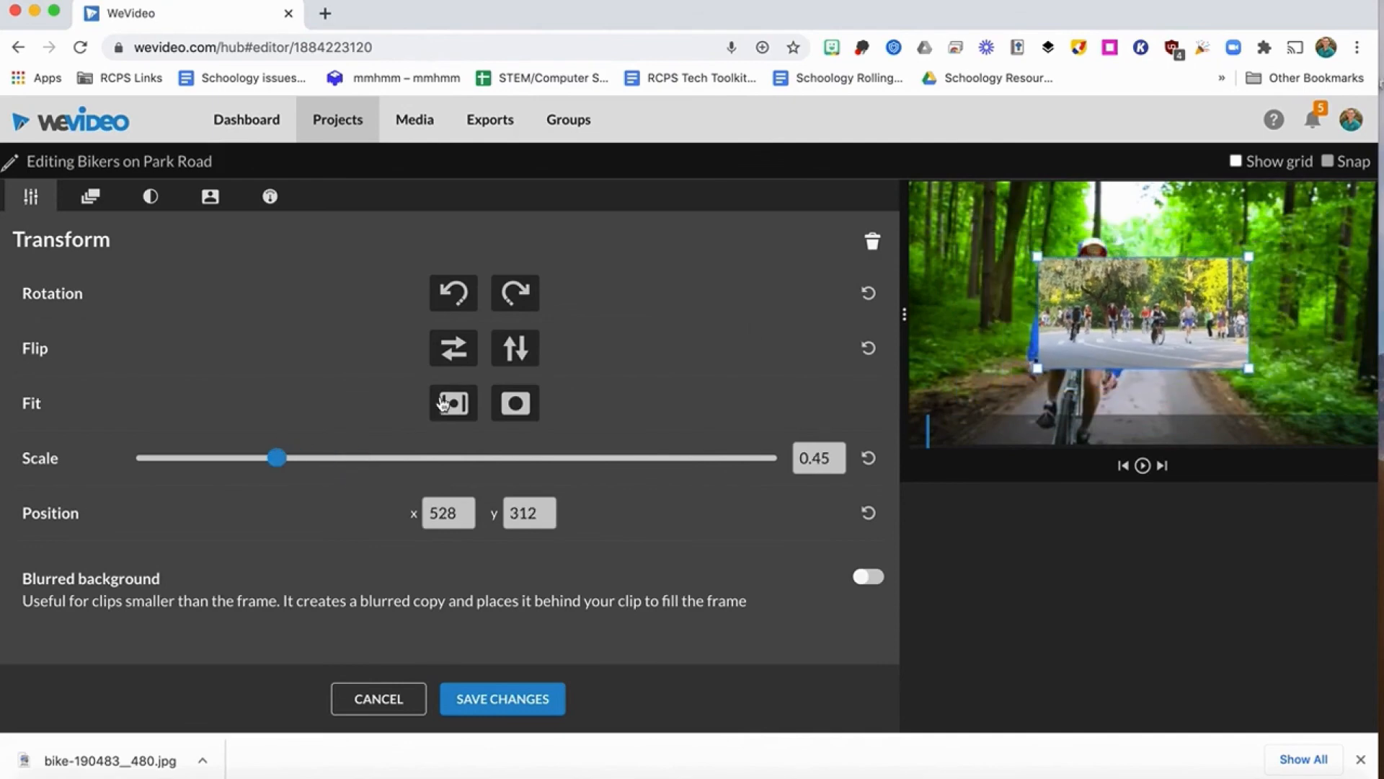
left_click_drag(1134, 308, 1261, 232)
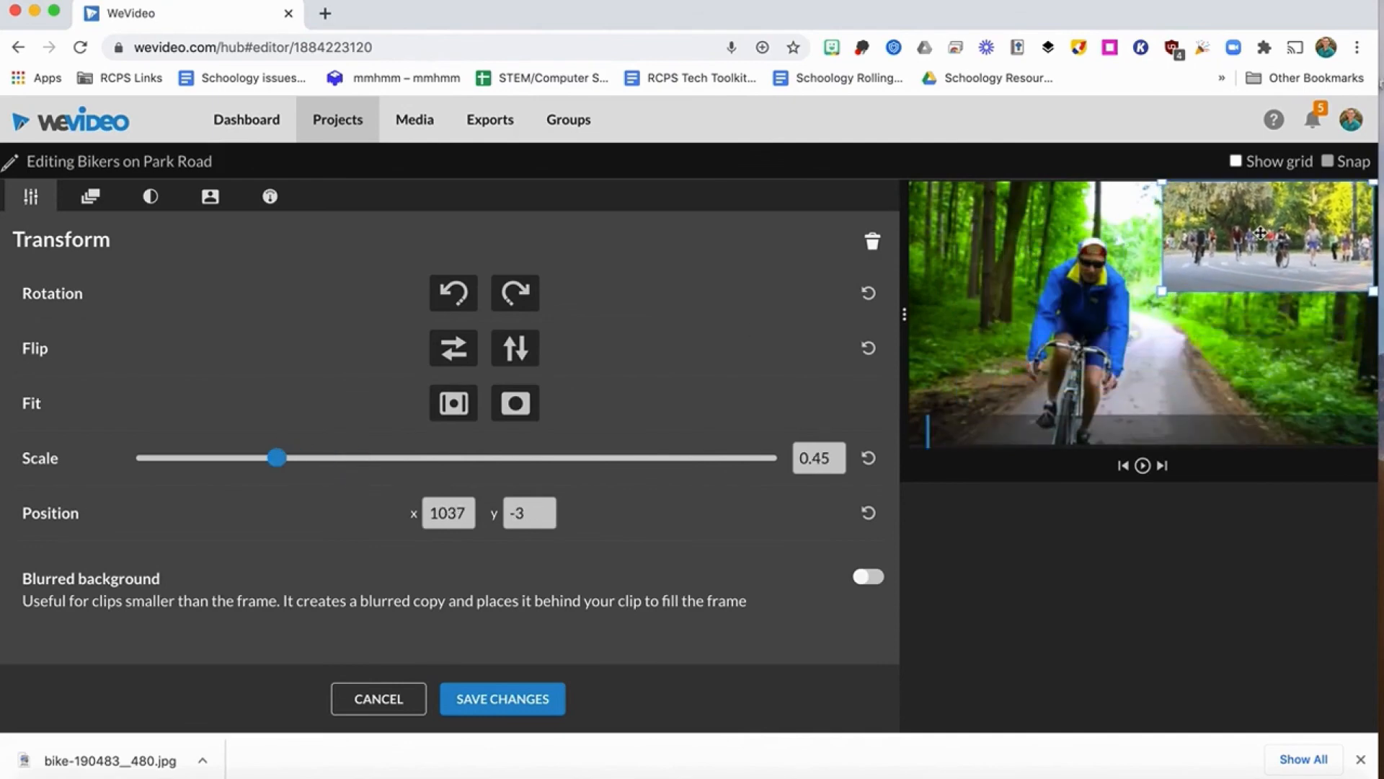
left_click(505, 699)
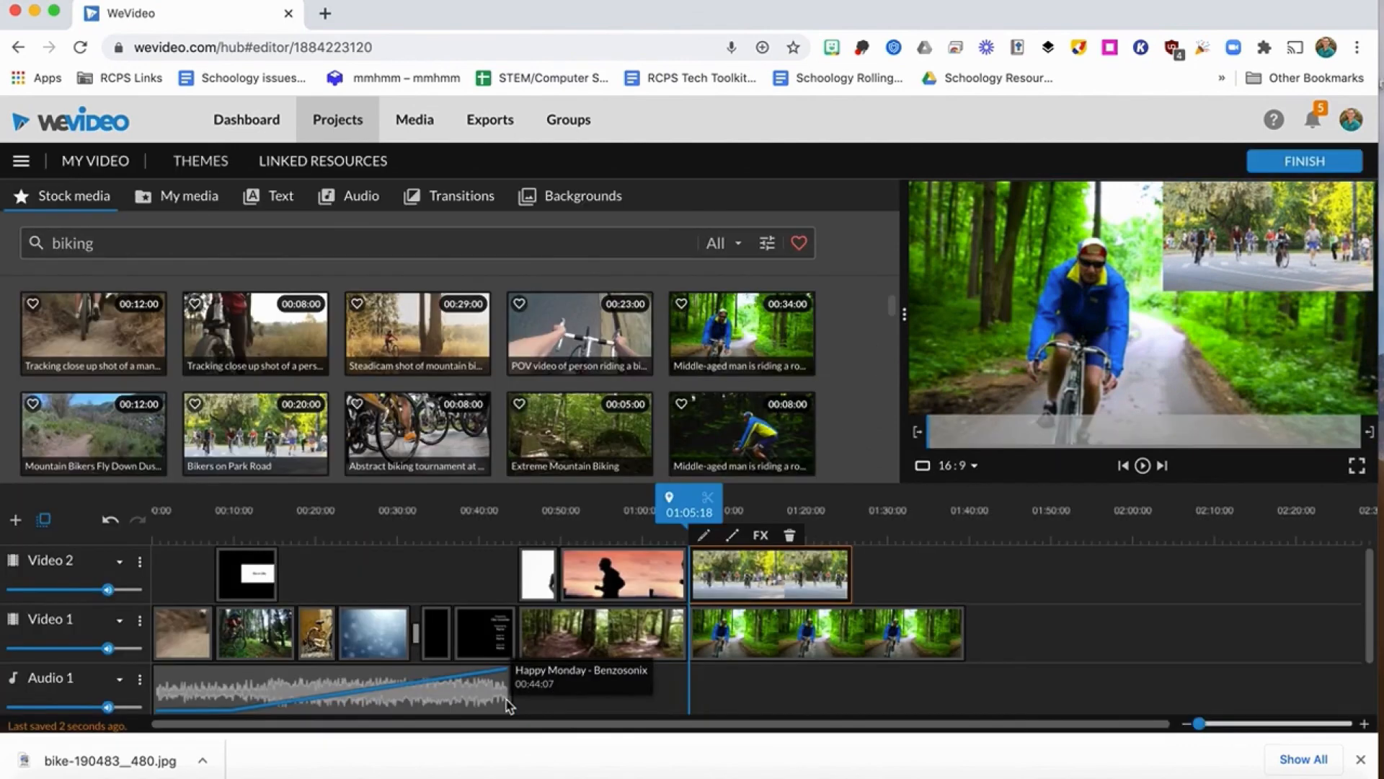
Play back the picture-in-picture section of the two biking clips and look over the timeline.
key("space")
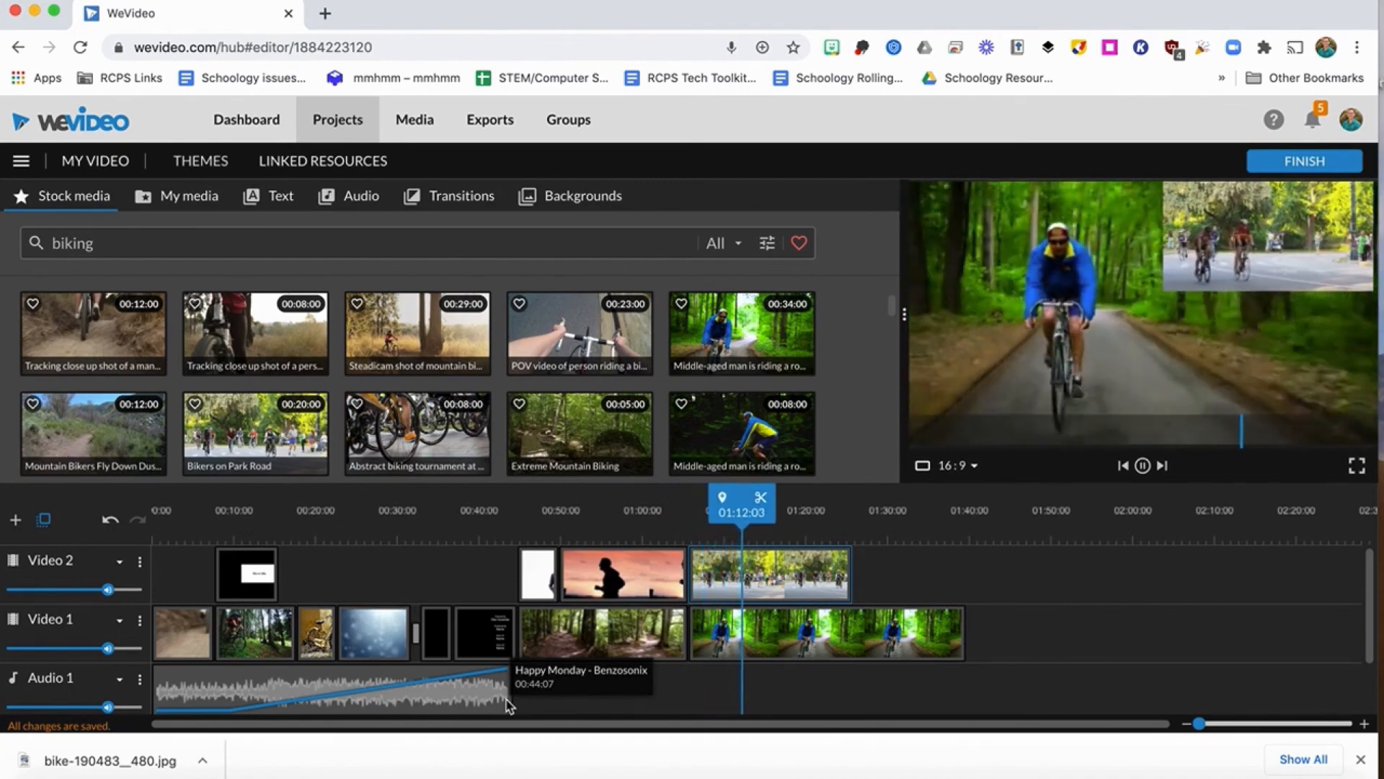
key("space")
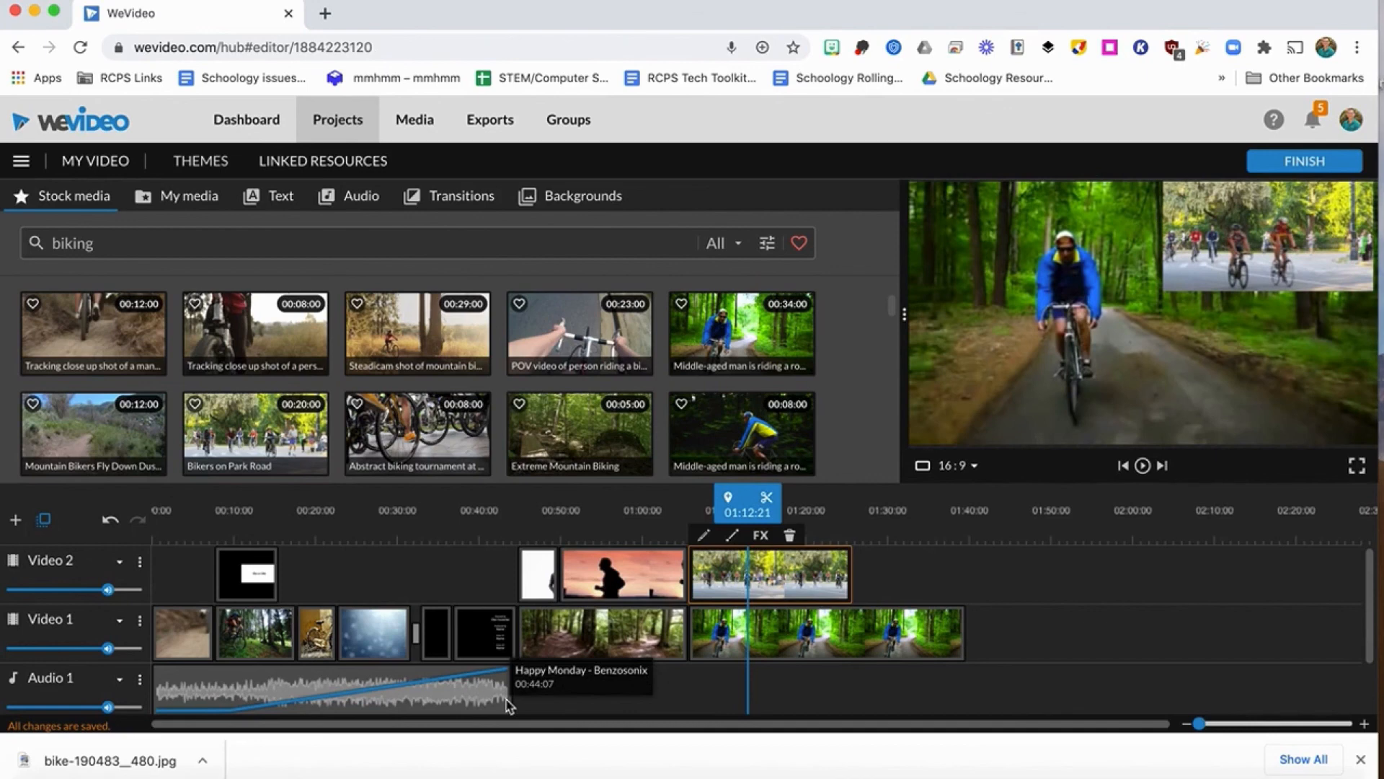
scroll(510, 705, "down", 2)
scroll(510, 705, "up", 2)
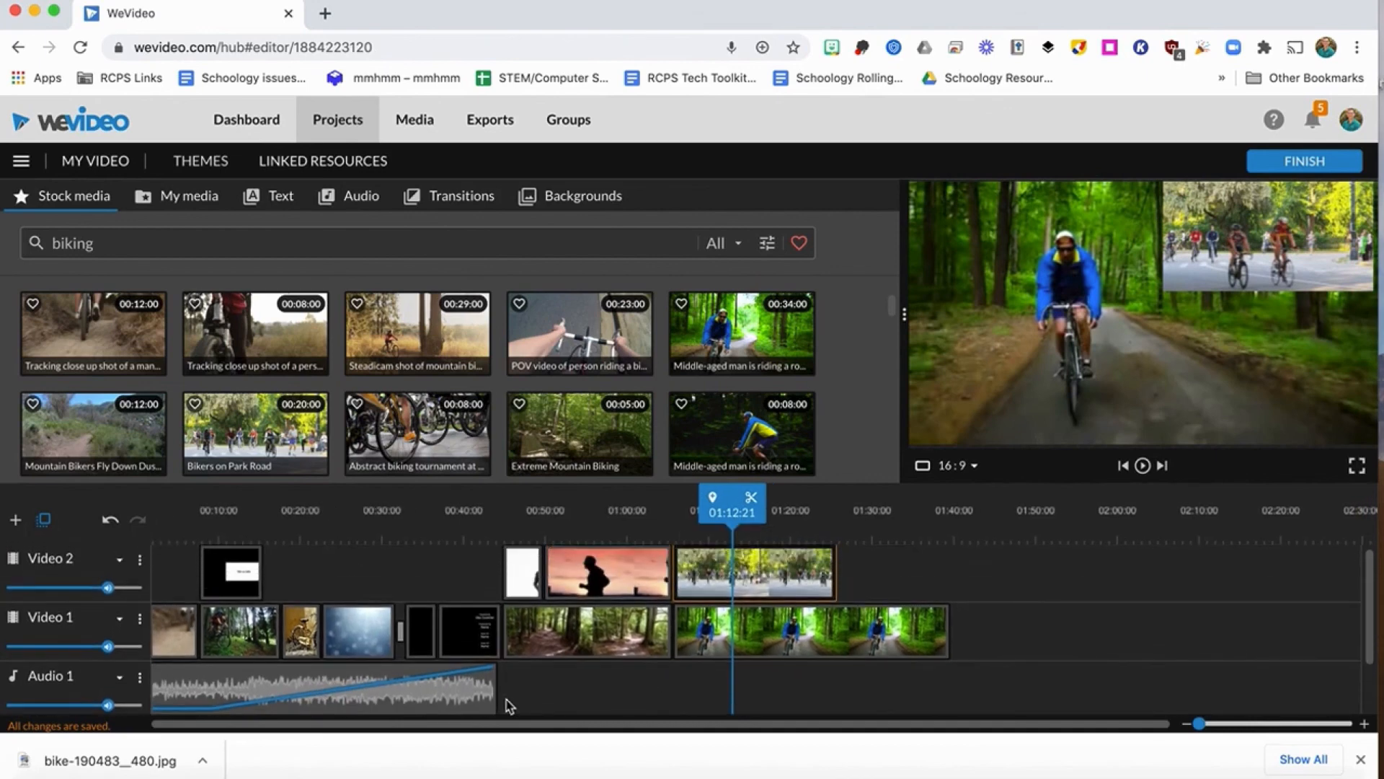
Finish the project and title the export "Biking in VA".
left_click(1301, 164)
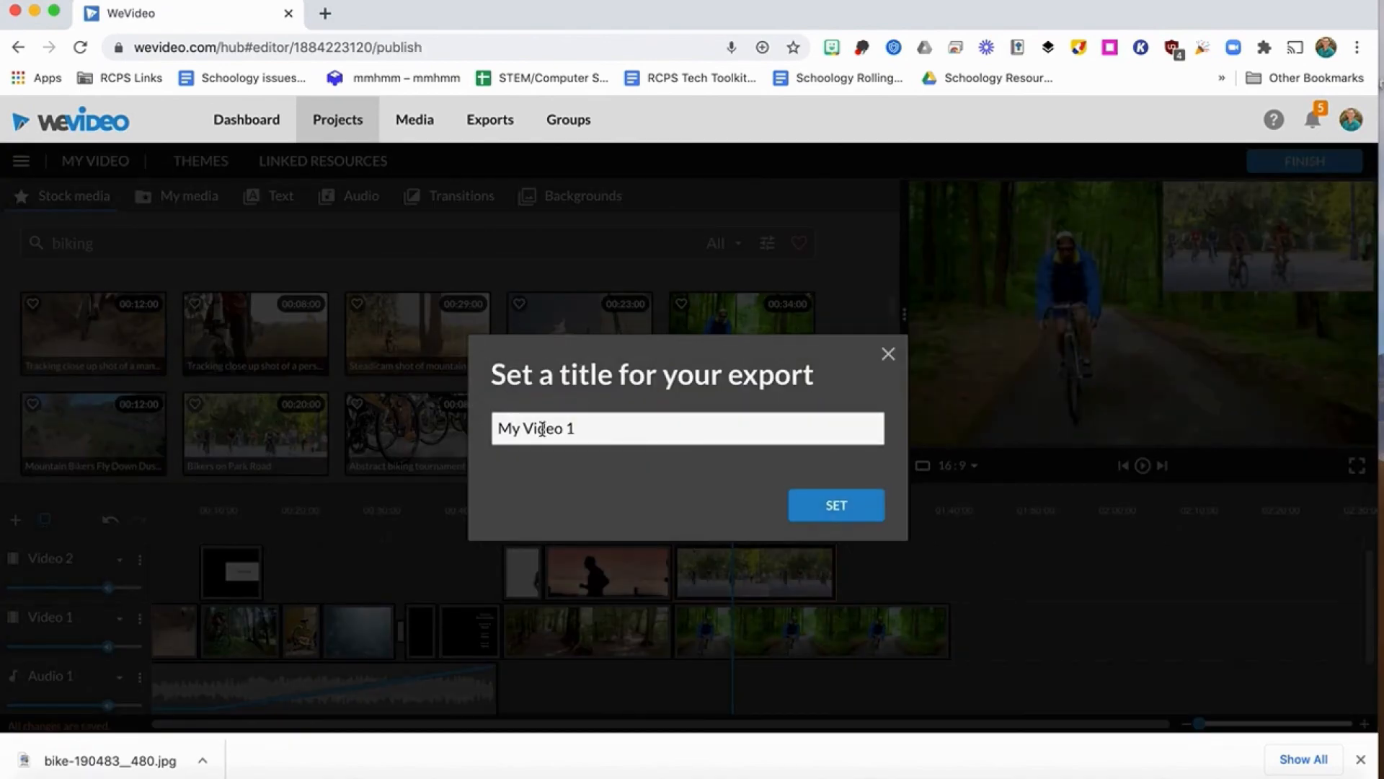
left_click_drag(585, 436, 442, 430)
type("Bik")
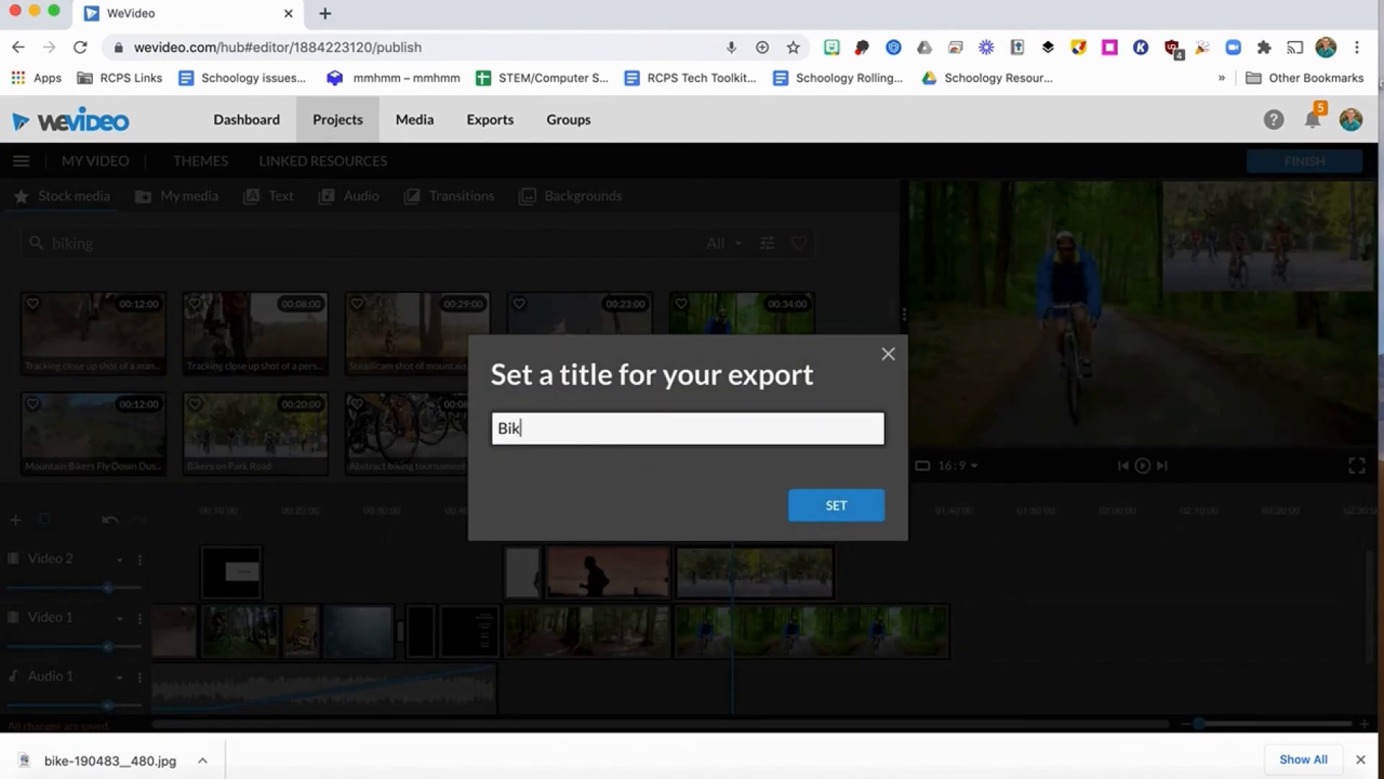
type("ing in VA")
left_click(826, 514)
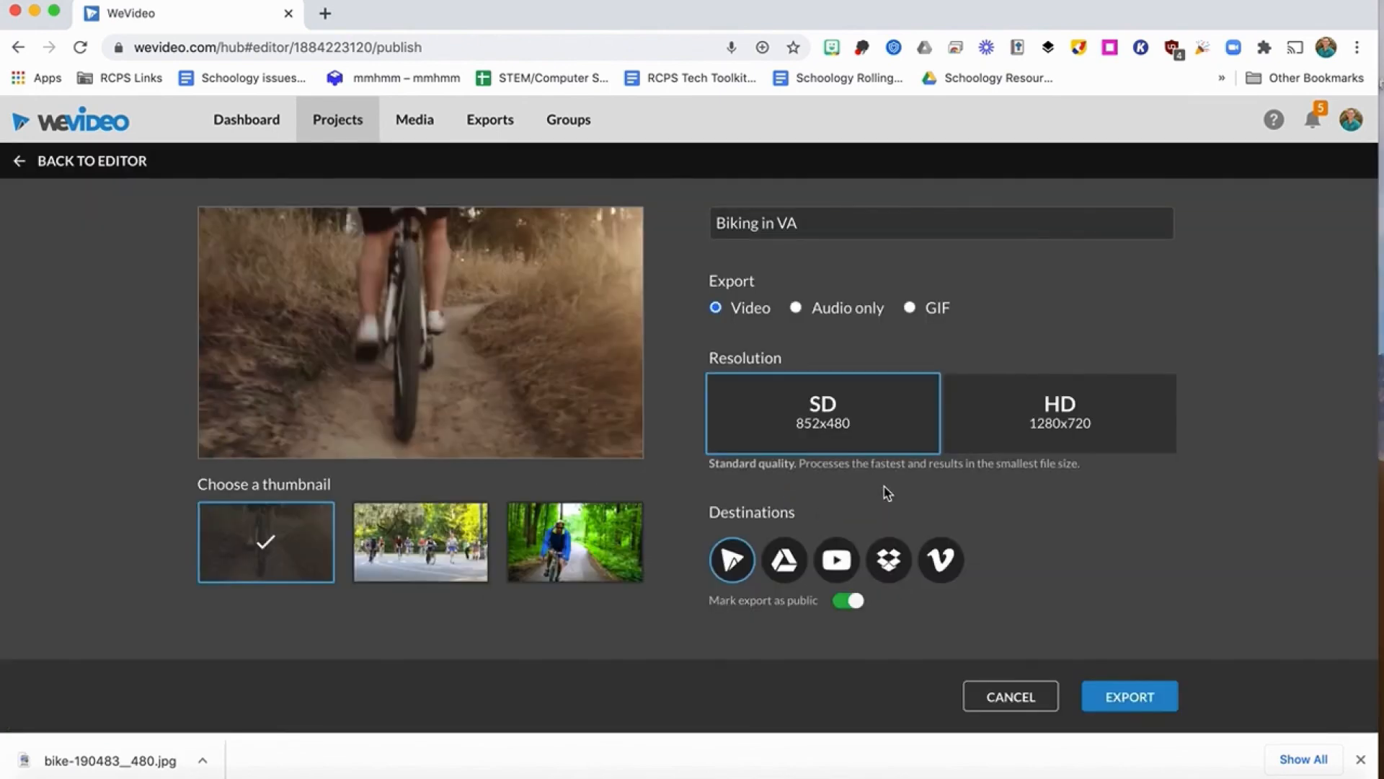
Export the video in HD 1280x720 with Google Drive as an added destination and the public marking turned off.
left_click(1099, 430)
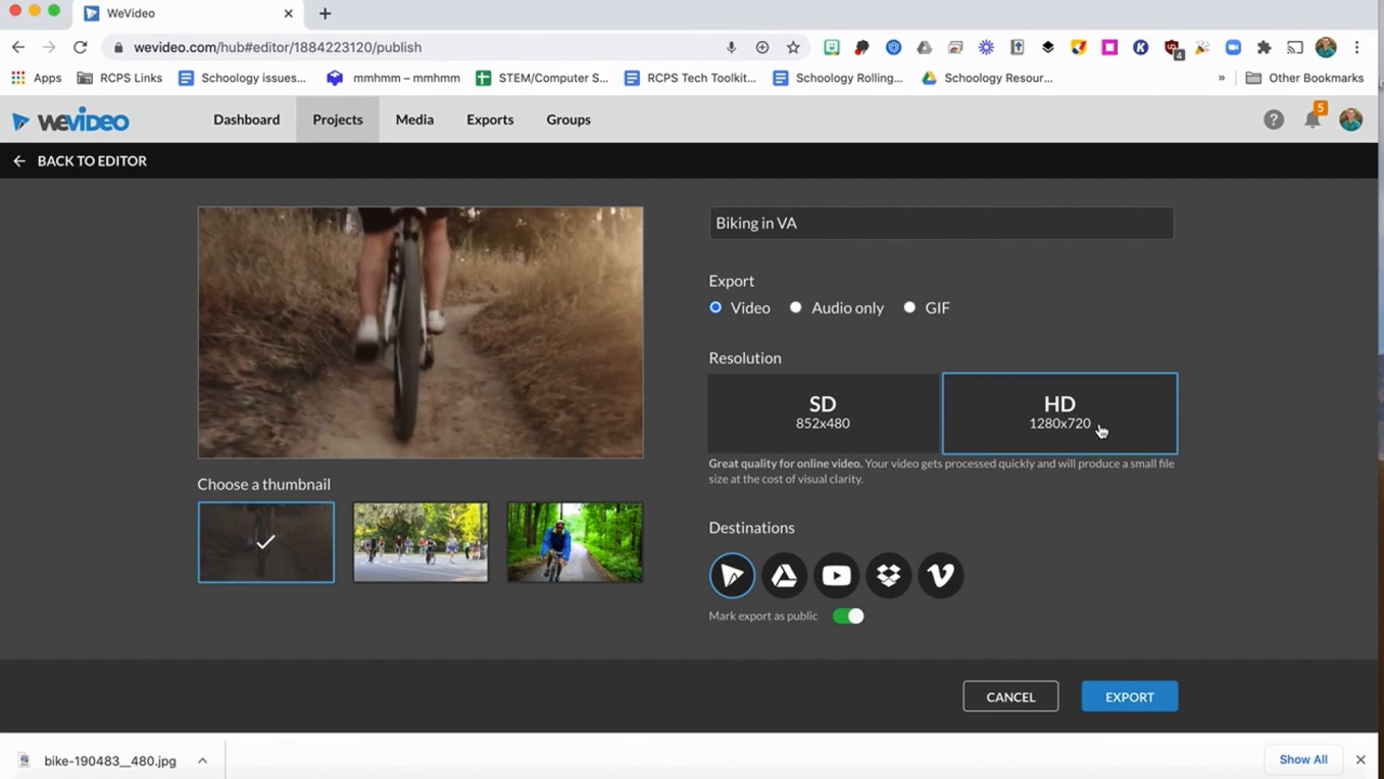
left_click(786, 590)
left_click(841, 625)
left_click(1132, 702)
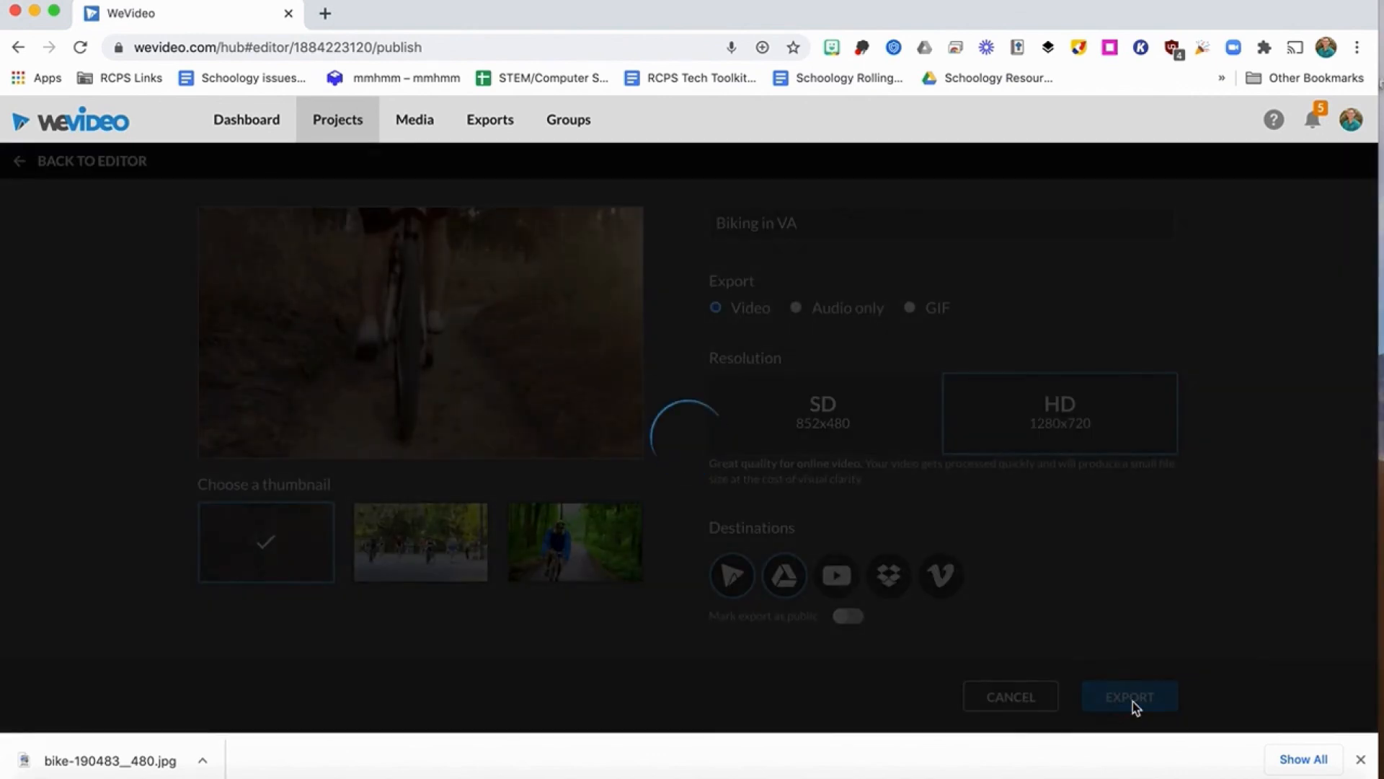